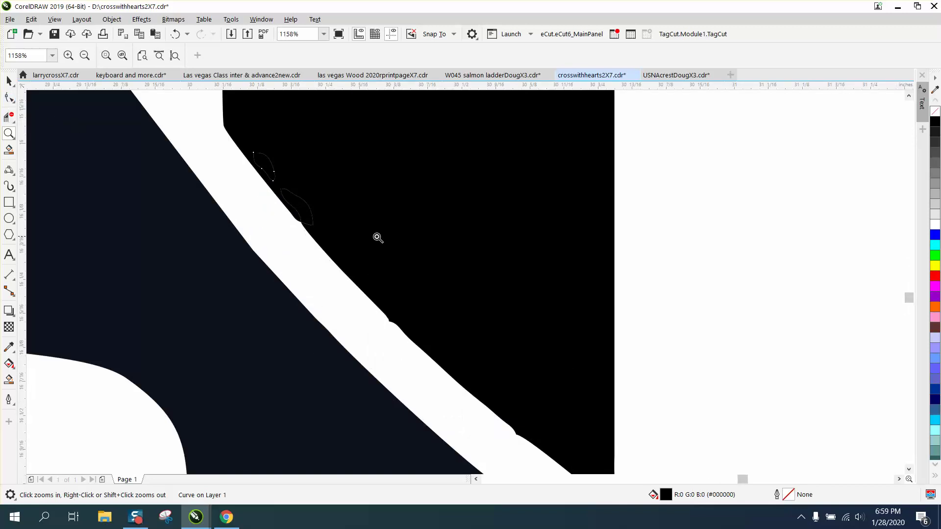
Move the upper-right colour logo off the page to about X 58.8 inches and the upper-left logo to about X 17.8 inches
scroll(377, 238, down, 2)
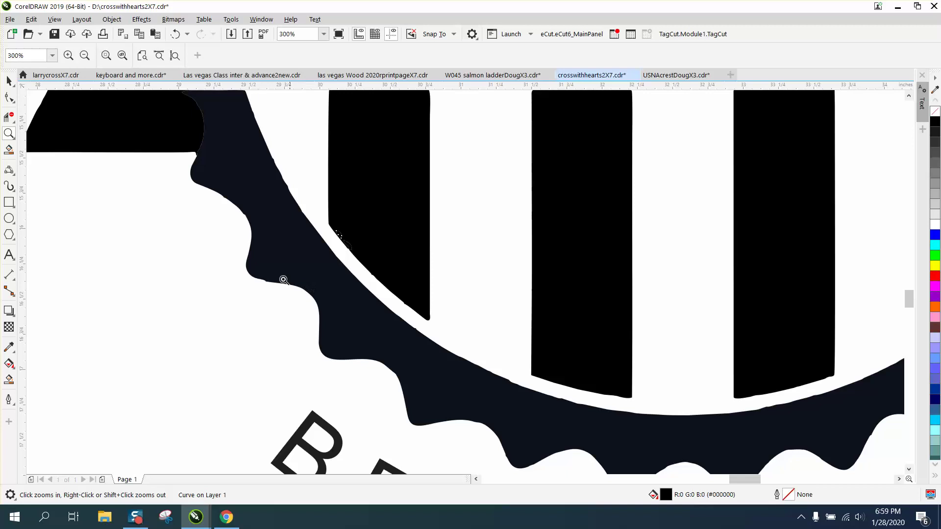
scroll(517, 427, down, 1)
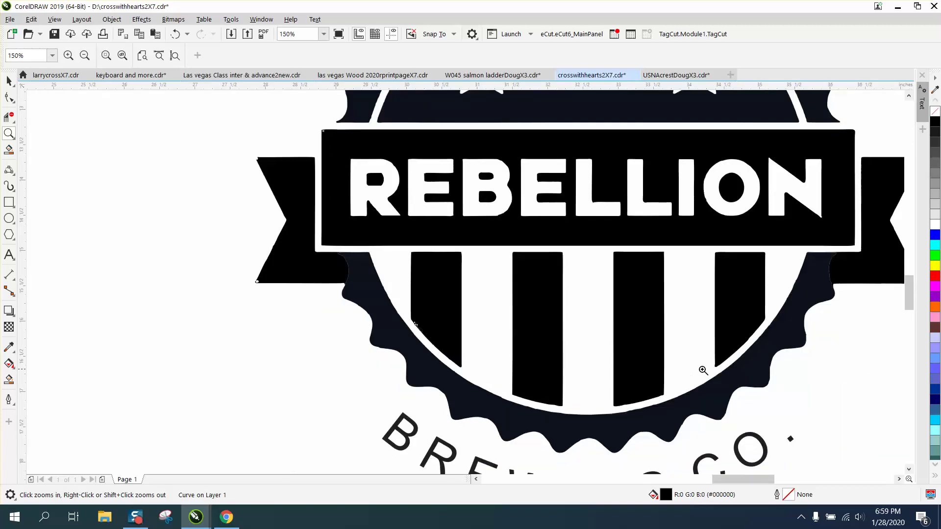
scroll(356, 294, down, 1)
scroll(356, 294, down, 1)
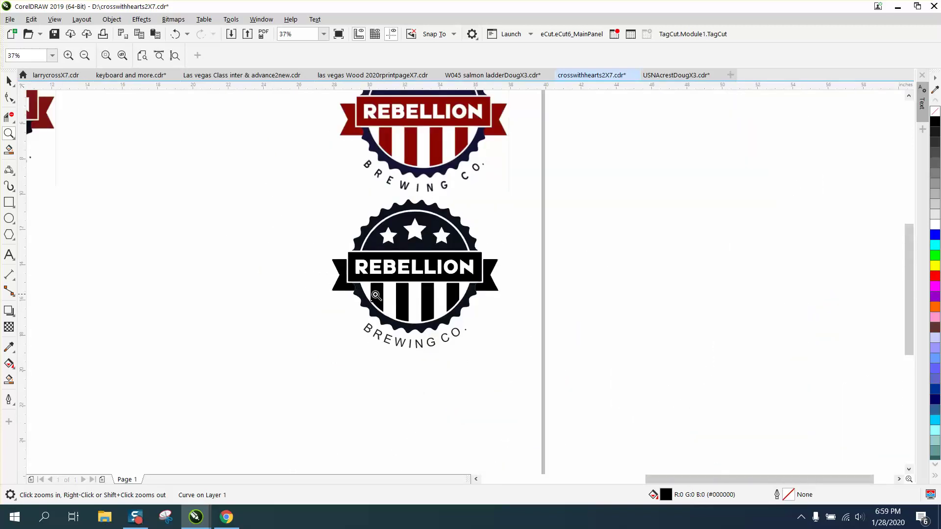
scroll(405, 294, down, 1)
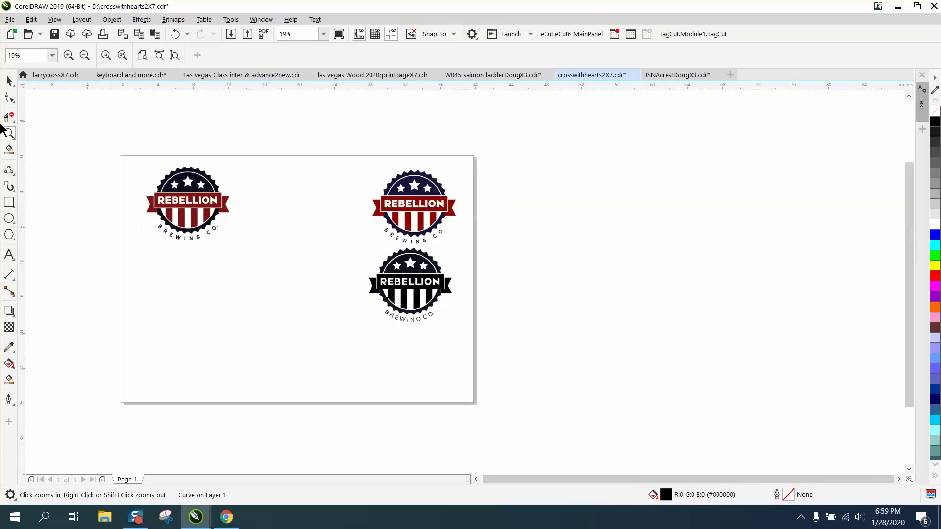
click(9, 80)
drag(631, 196, 649, 196)
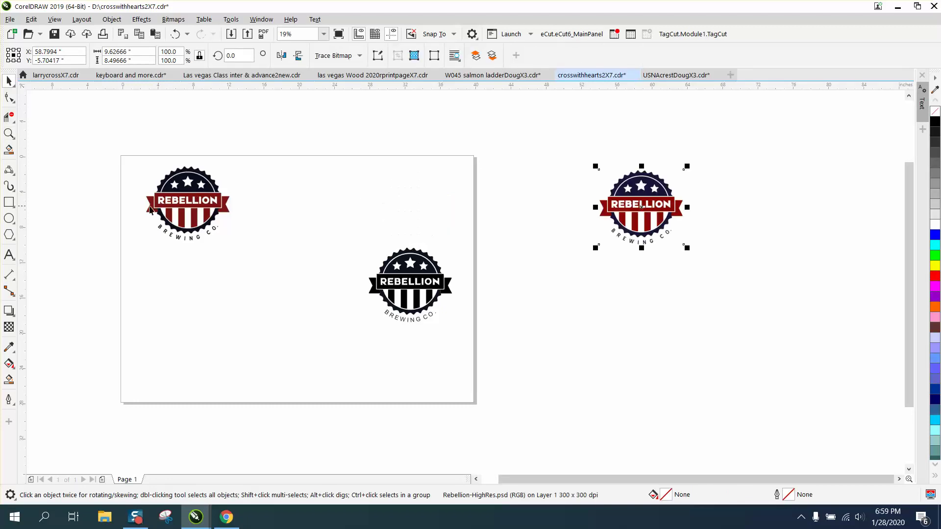
drag(186, 209, 278, 212)
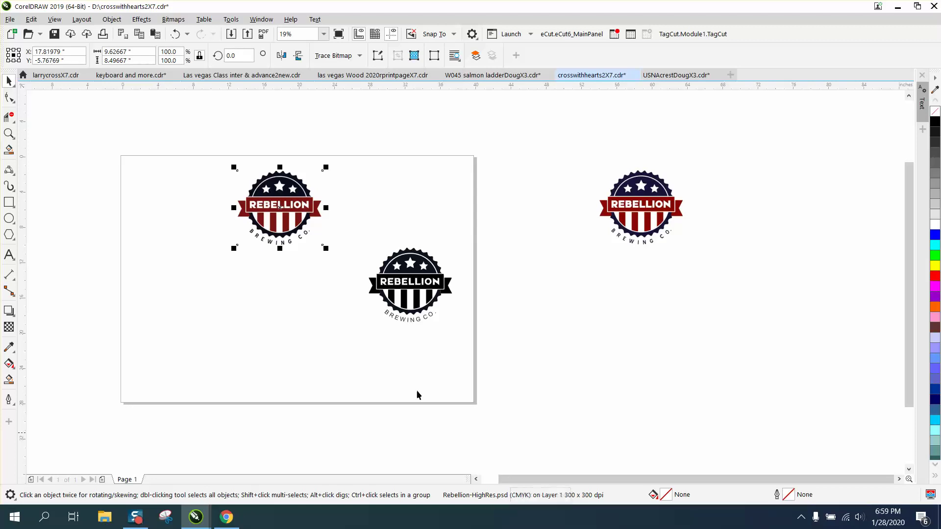
Resample the colour logo on the page at 300 dpi and convert it to a 300 dpi CMYK bitmap with anti-aliasing and transparent background
click(177, 20)
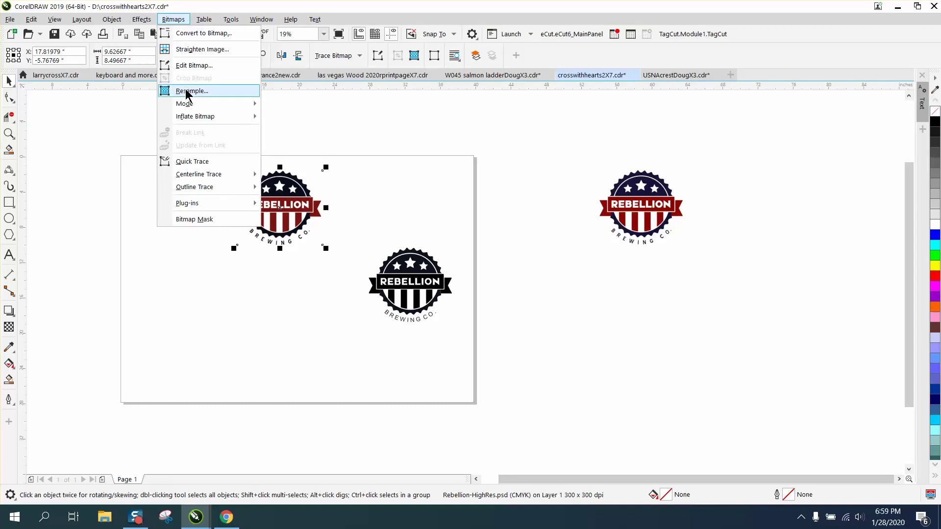
click(314, 155)
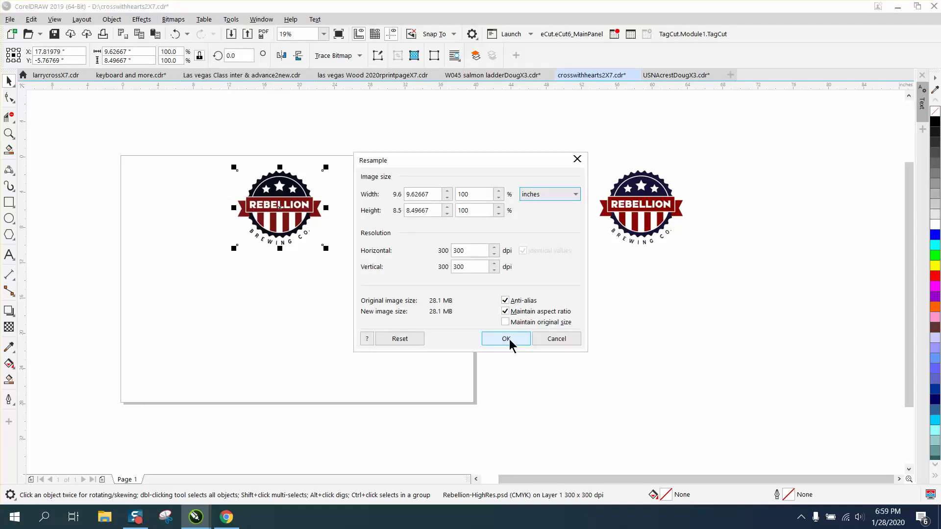
click(505, 338)
click(173, 19)
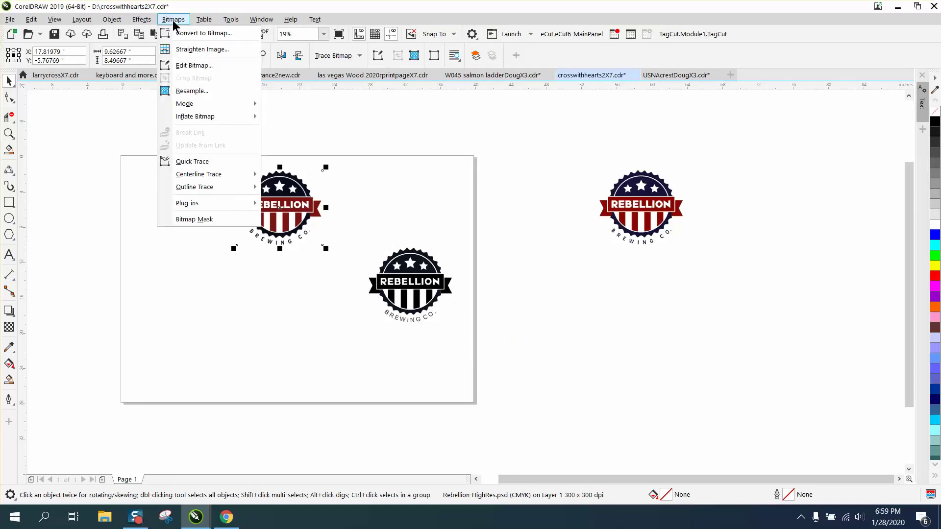
click(180, 33)
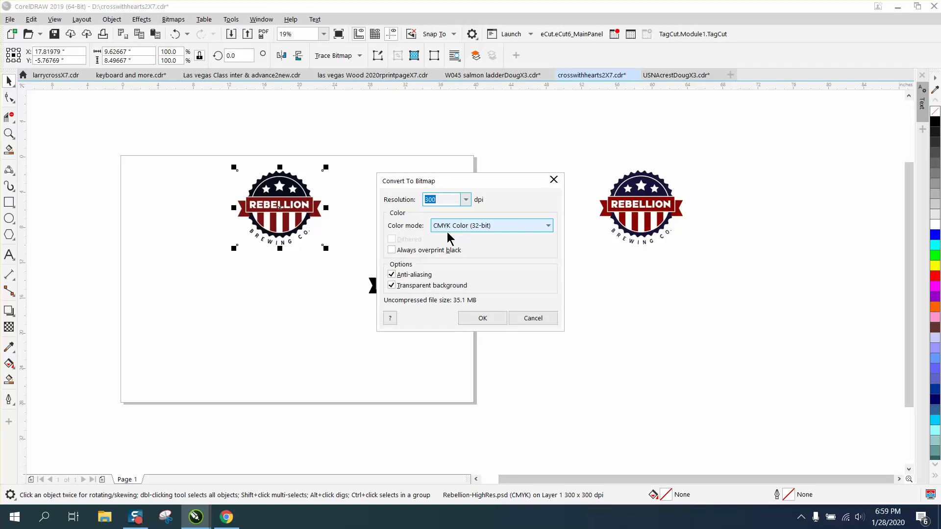
click(494, 317)
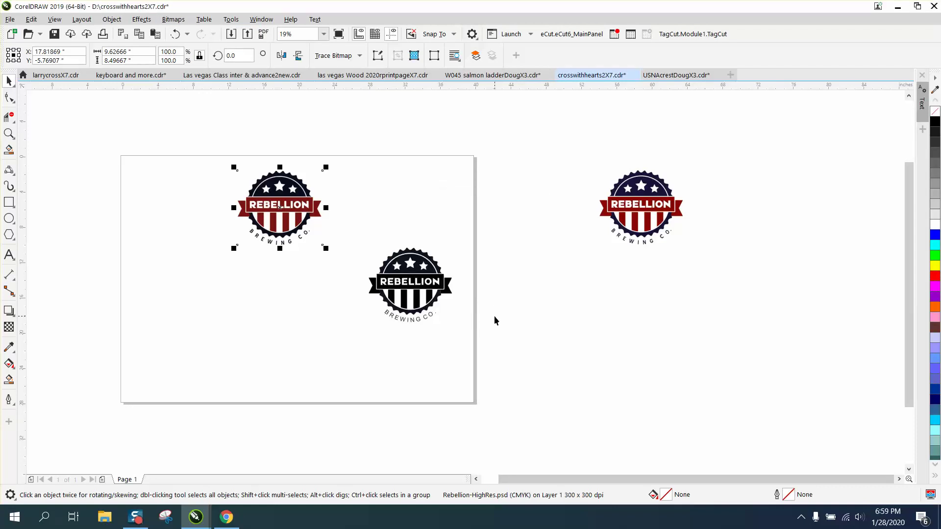
Outline-trace the bitmap logo as Clipart, reducing the bitmap as required, and place the traced copy below the original
click(337, 55)
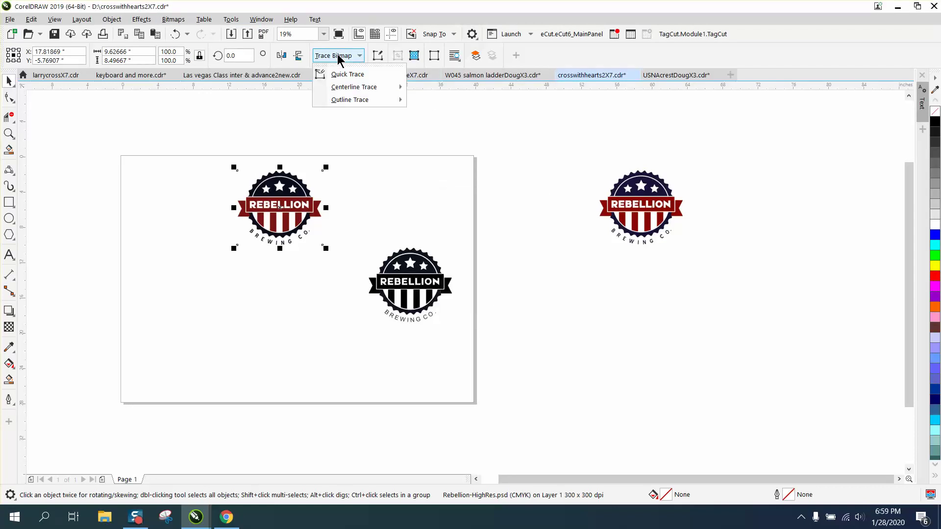
mouse_move(349, 98)
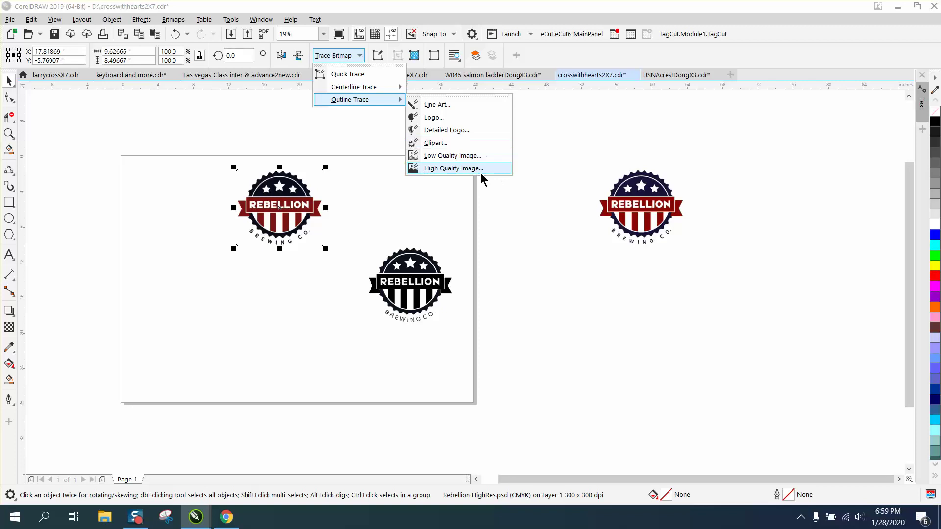
click(447, 155)
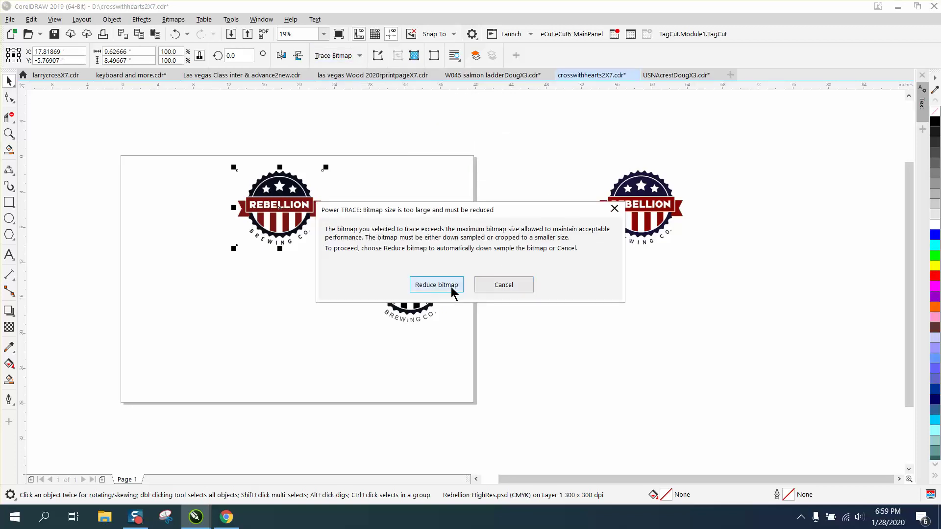
click(436, 284)
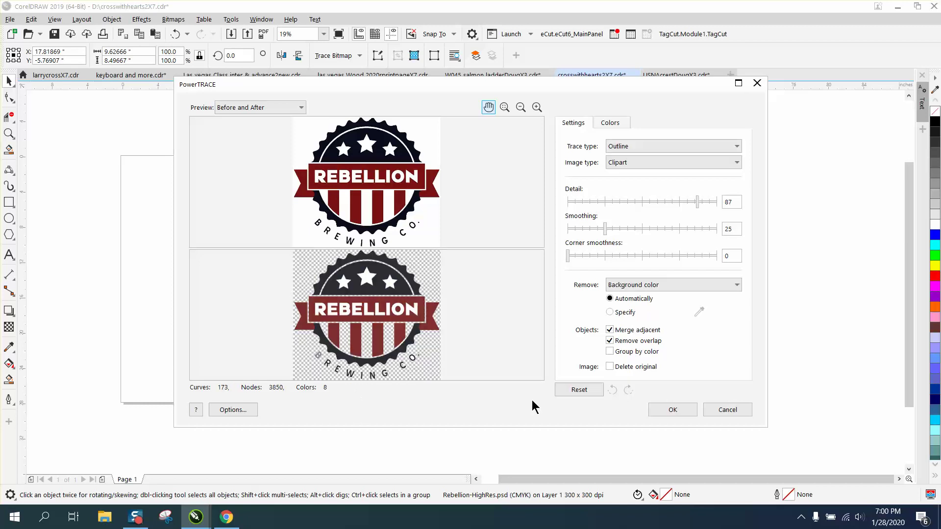
click(671, 410)
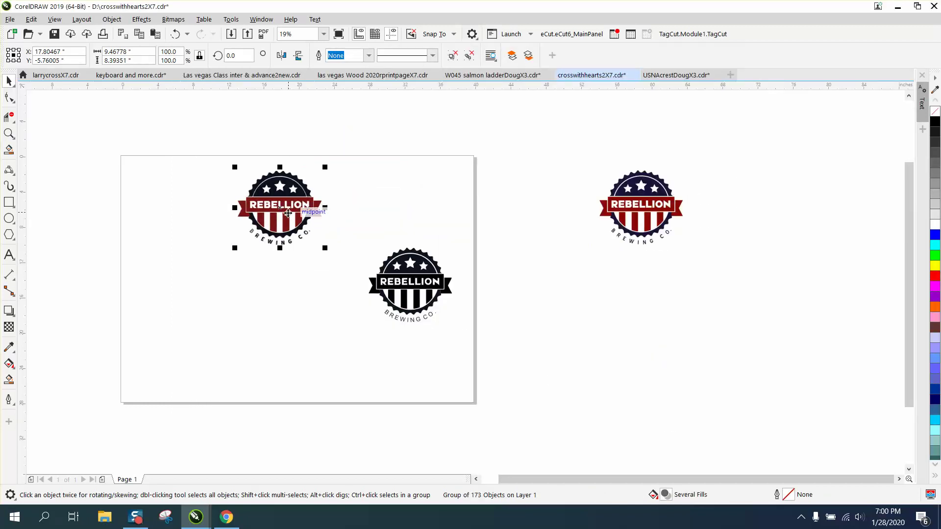
mouse_move(298, 217)
mouse_down()
mouse_move(431, 217)
mouse_move(310, 289)
mouse_move(325, 304)
mouse_up()
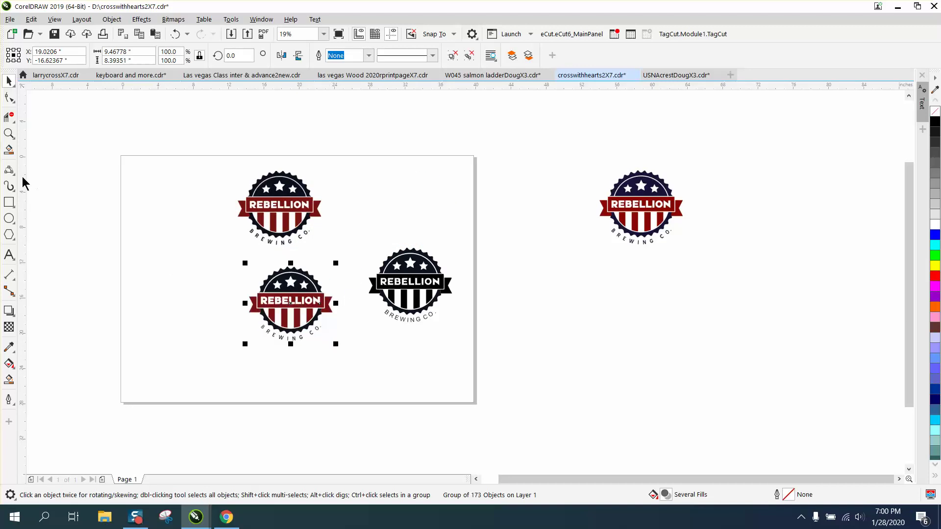
Draw a rectangle about 16.4 by 12.9 inches over the traced logo, fill it yellow and send it to the back
click(9, 202)
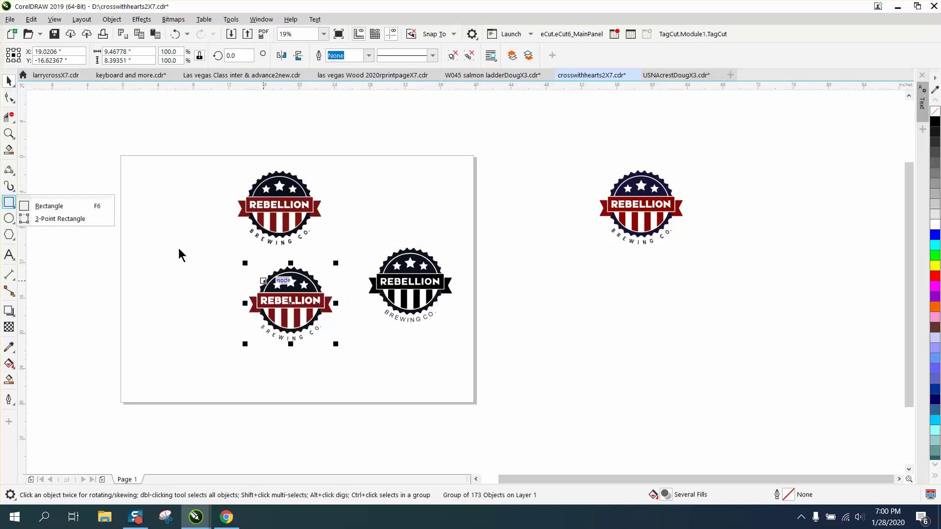
click(73, 215)
drag(237, 246, 383, 358)
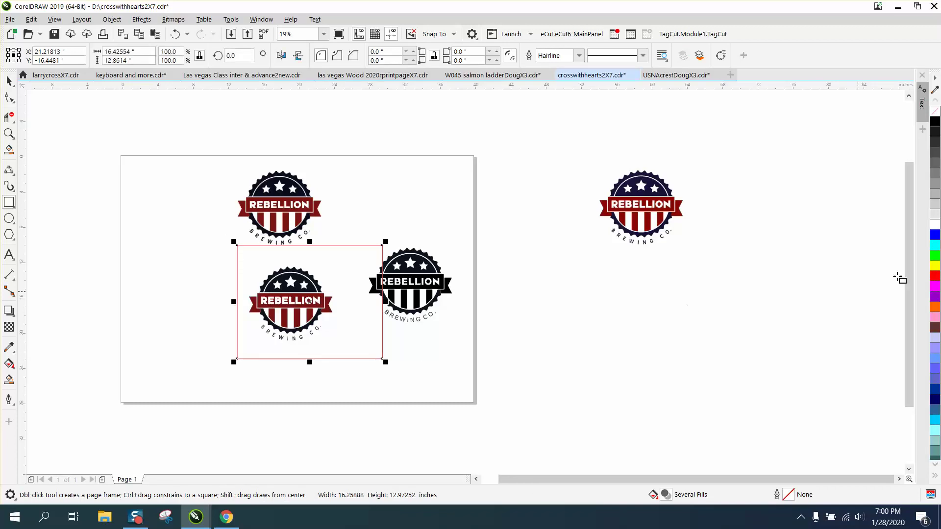
click(935, 265)
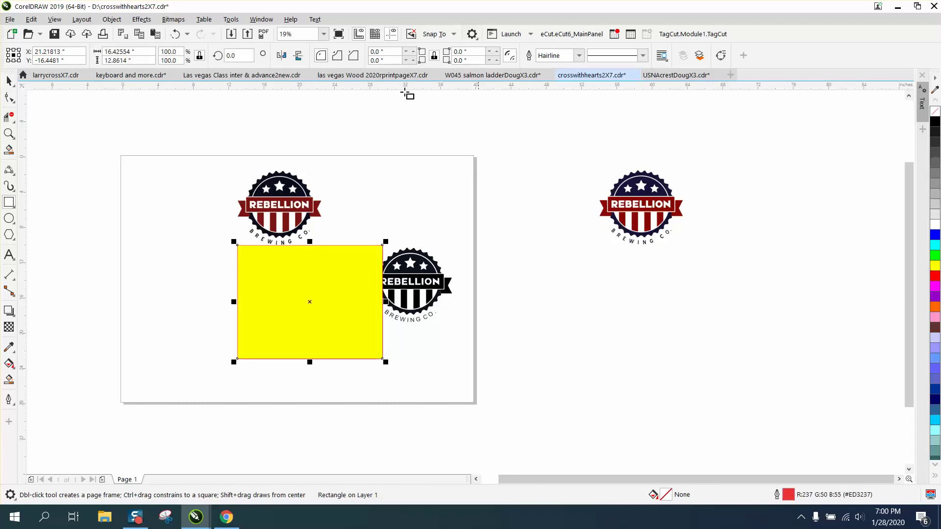
click(112, 20)
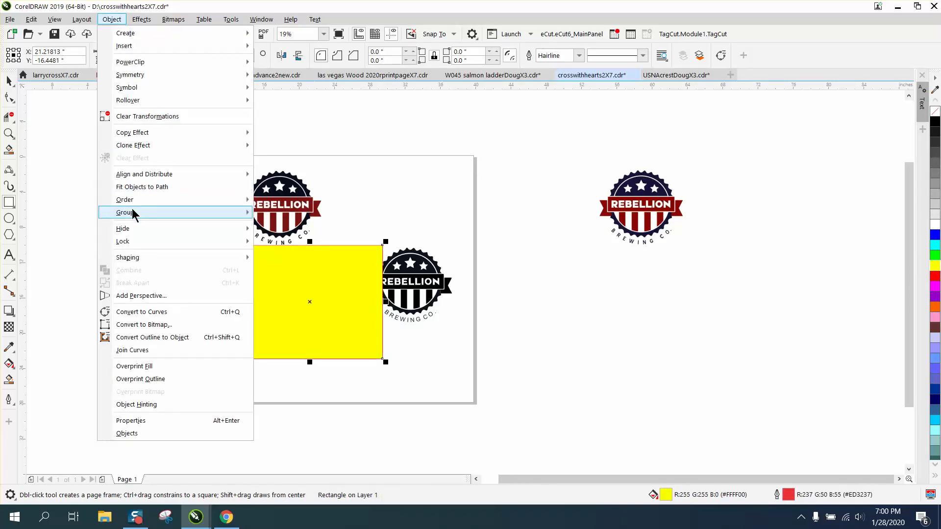
mouse_move(135, 201)
click(267, 215)
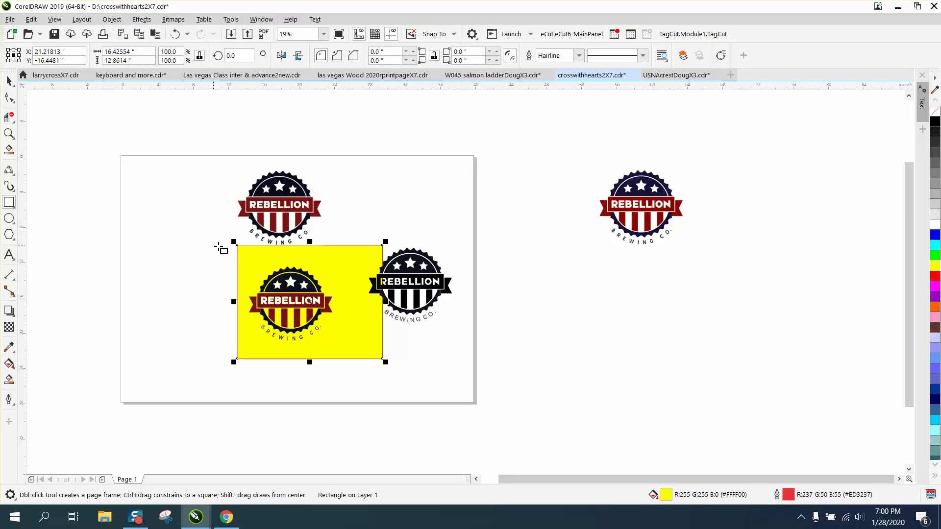
Inspect the traced logo up close against the yellow background, and delete the yellow rectangle
click(9, 133)
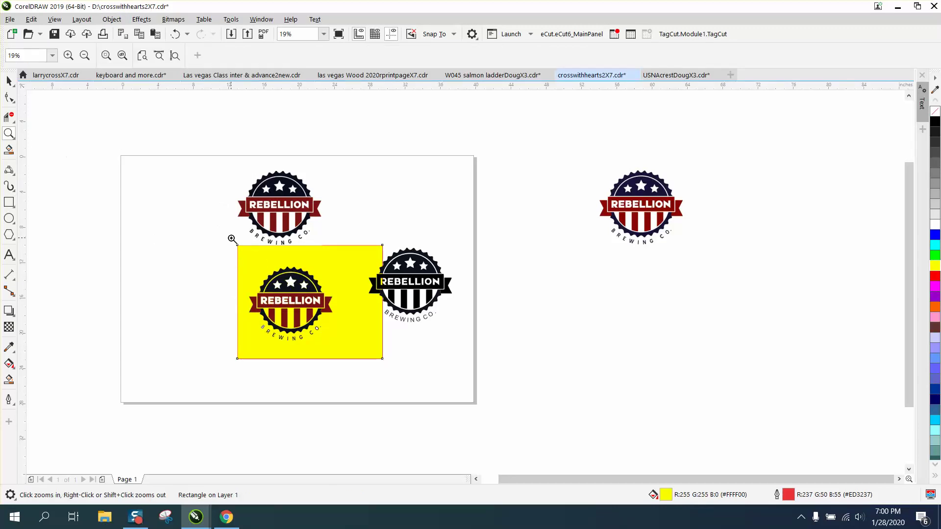
drag(236, 245, 386, 347)
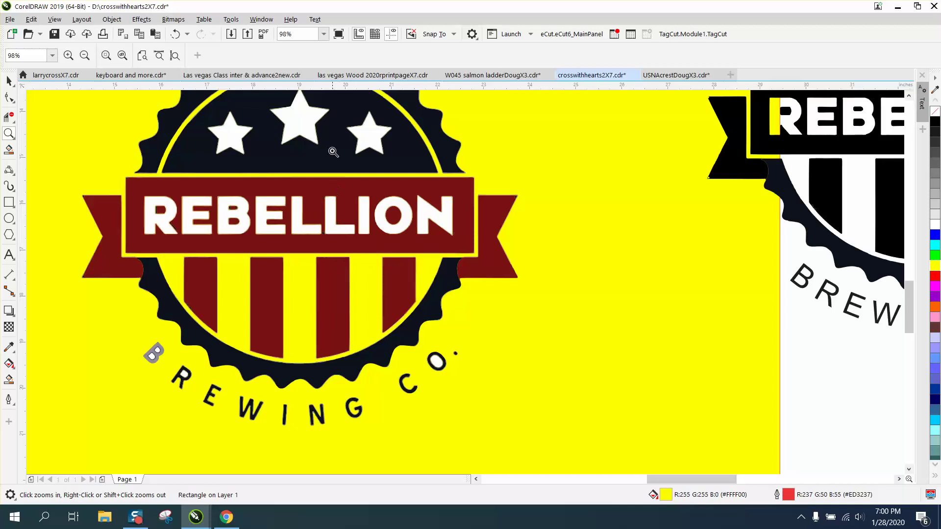
right_click(271, 126)
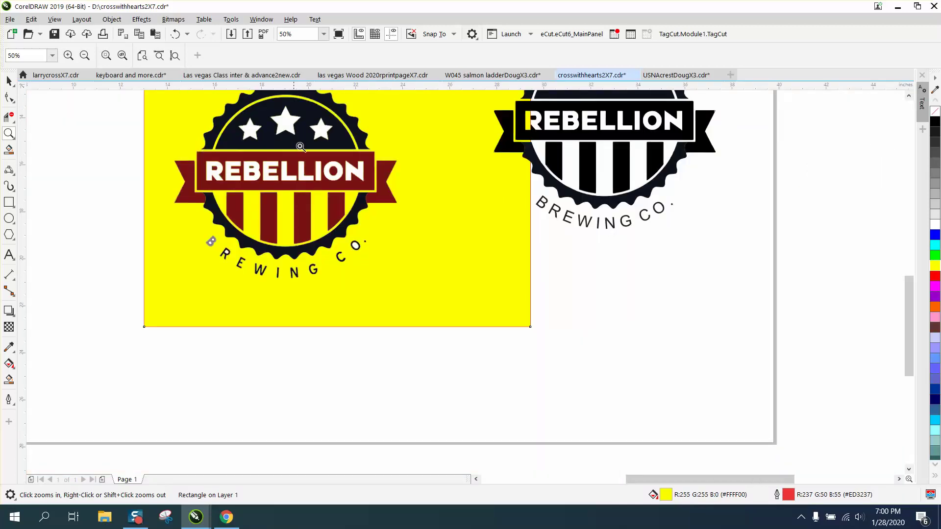
right_click(411, 178)
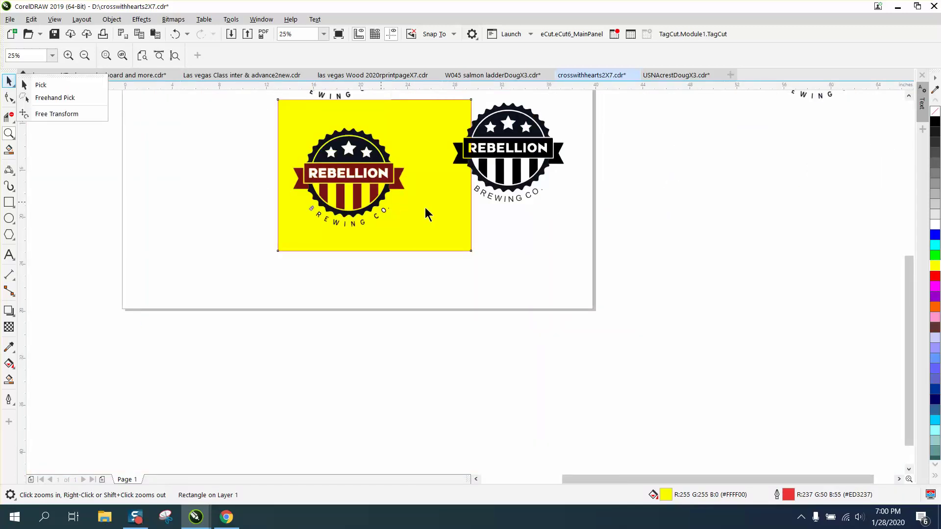
key(space)
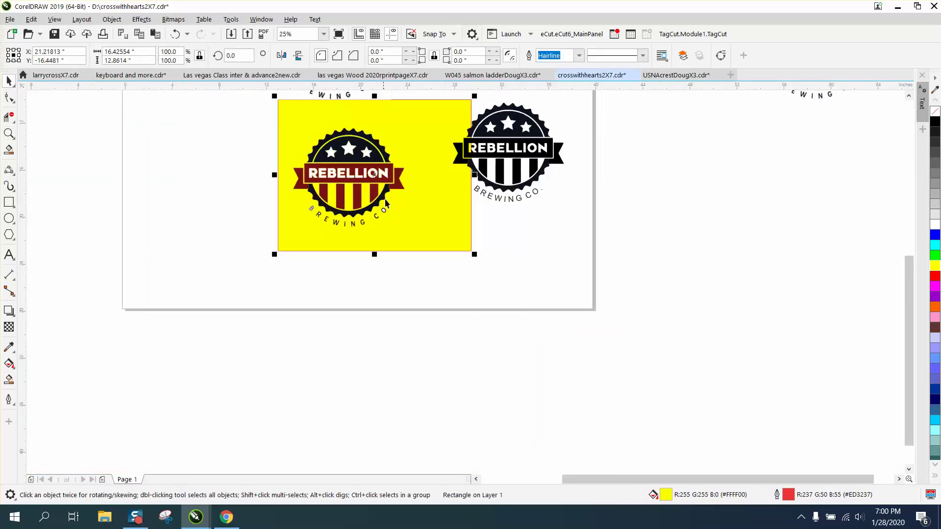
key(Delete)
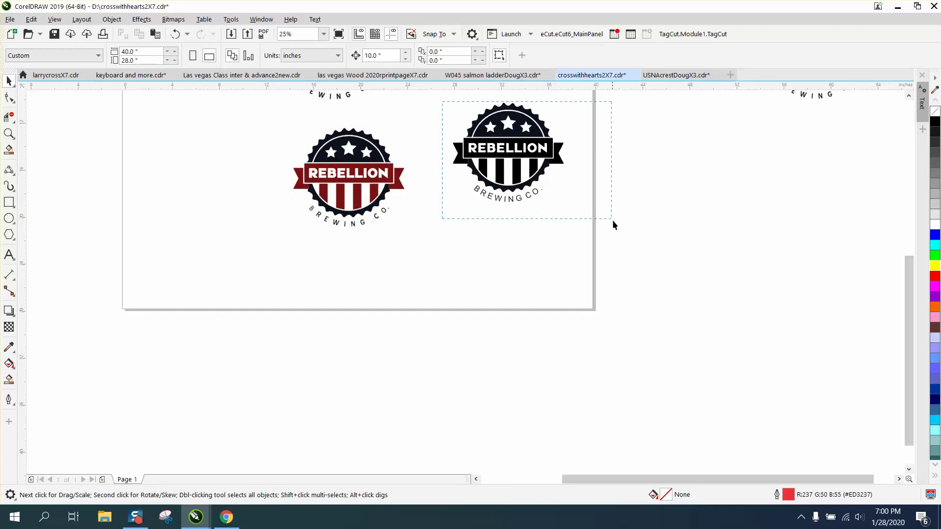
Move the whole black logo off the page to about X 51.8, Y -15.9 inches
drag(613, 225, 613, 224)
drag(508, 161, 734, 176)
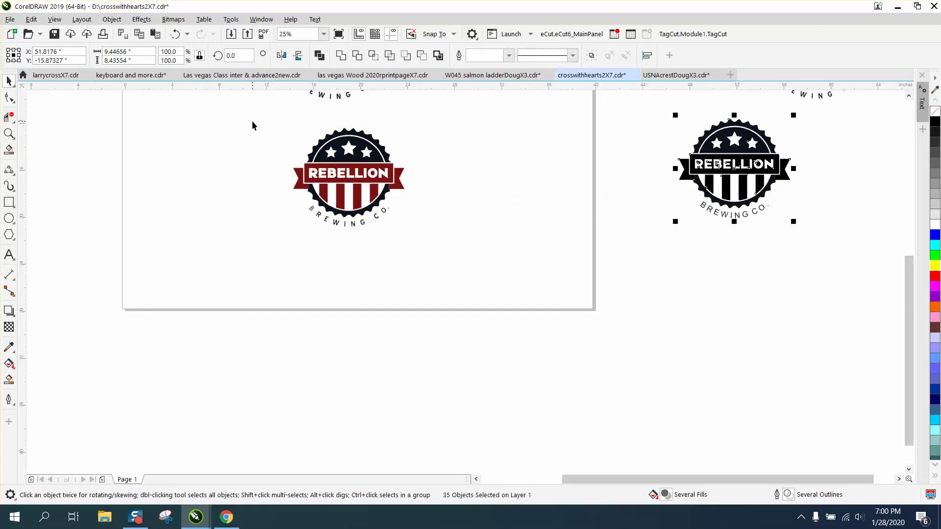
Ungroup the traced colour logo into separate objects
drag(251, 126, 481, 218)
click(335, 173)
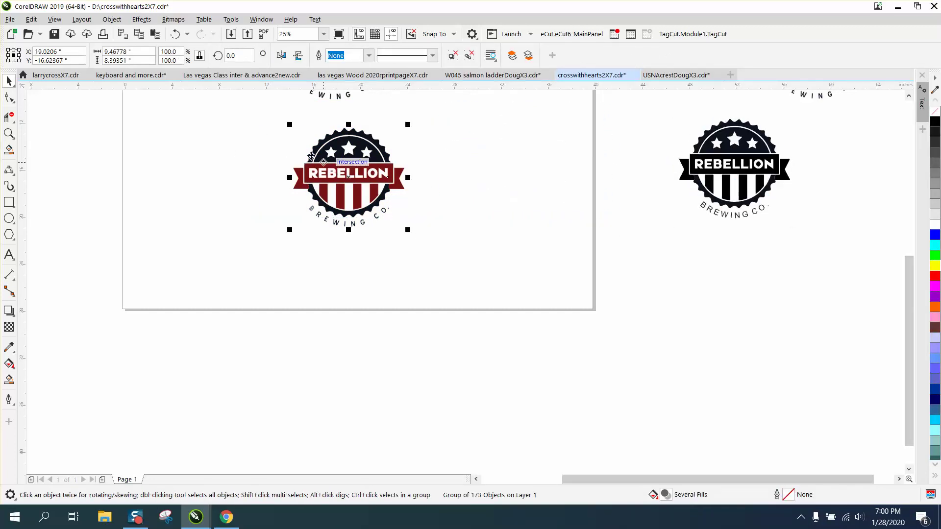
click(209, 94)
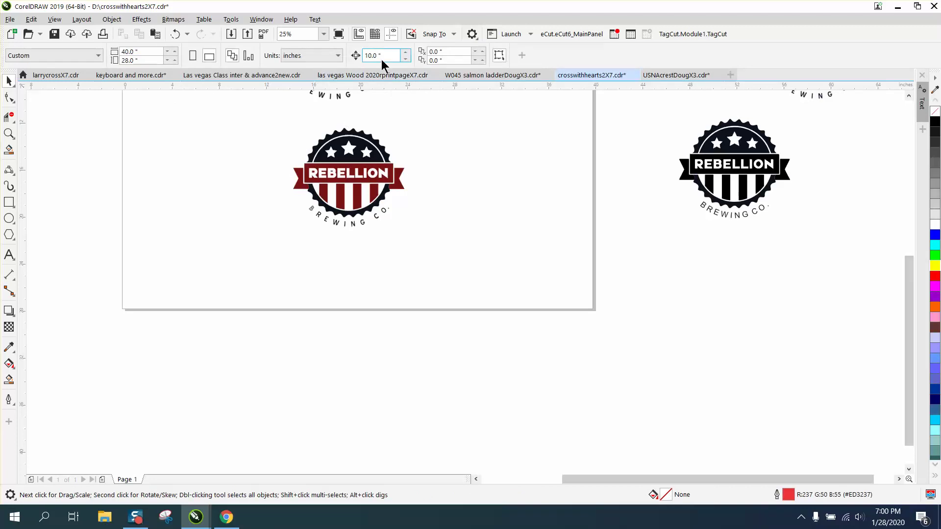
click(336, 151)
click(112, 20)
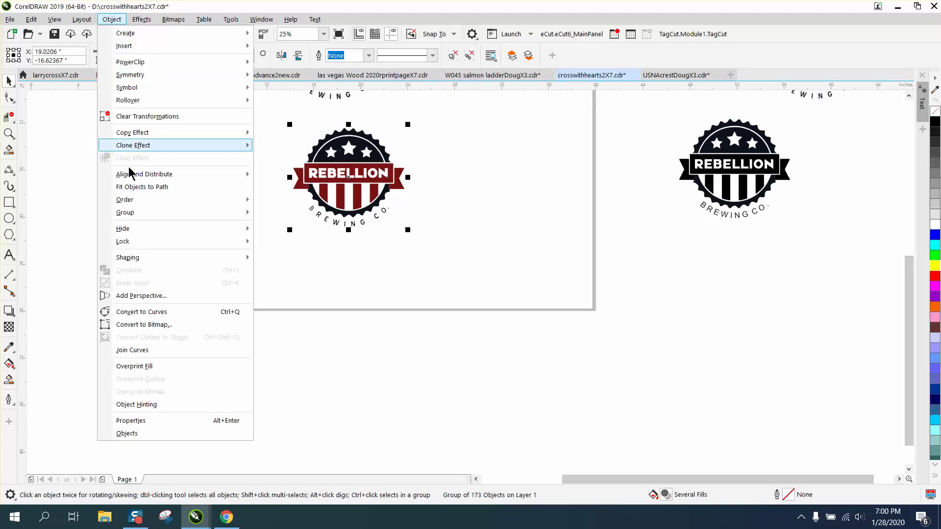
mouse_move(189, 216)
click(294, 226)
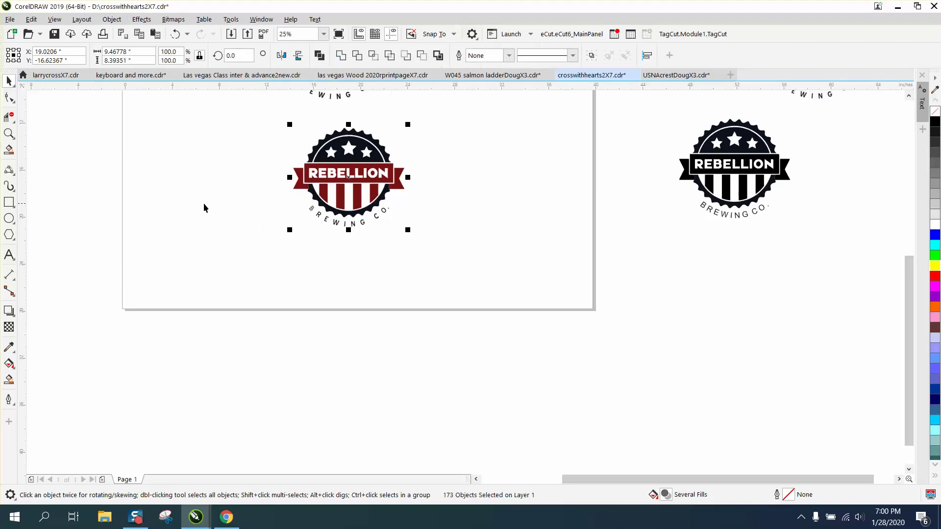
Move the traced logo's upper scalloped border arc 10 inches to the right, away from the rest of the logo
click(203, 203)
click(346, 133)
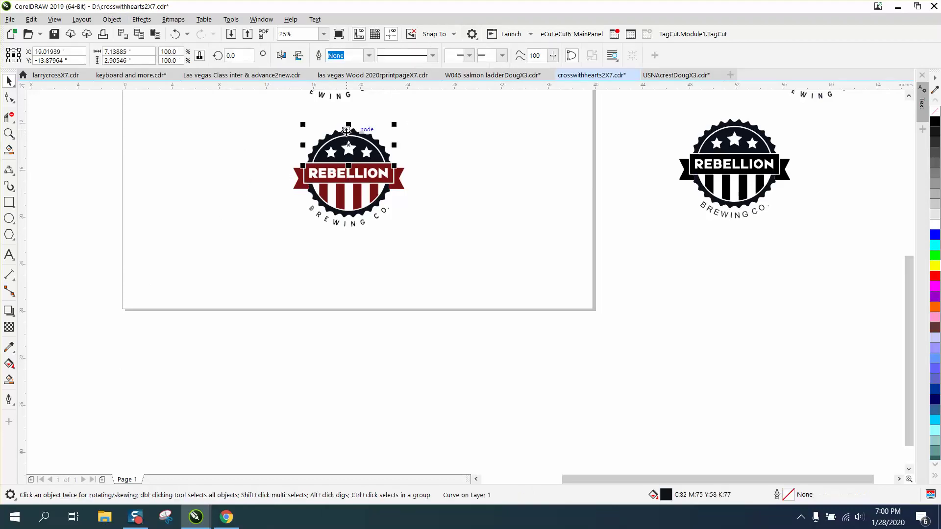
drag(346, 131, 466, 132)
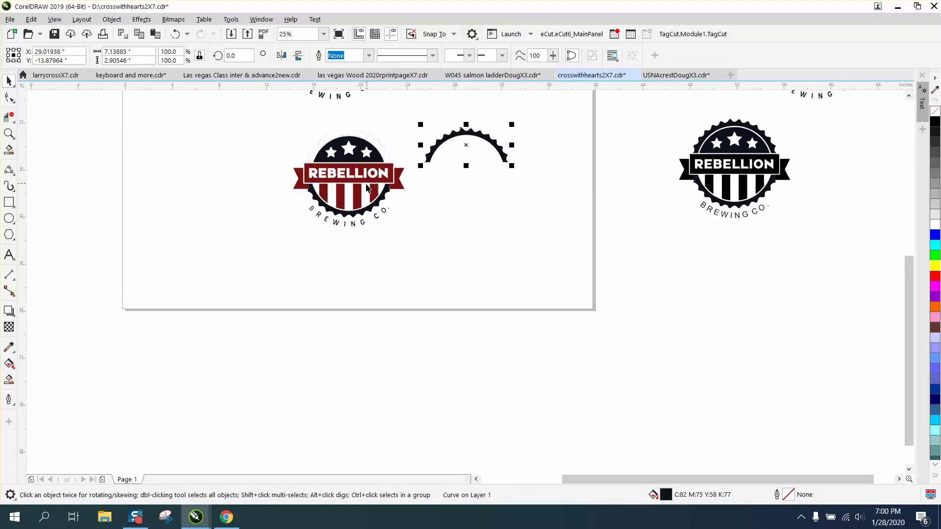
Move the lower scalloped border arc 10 inches right, below the upper arc, and inspect the leftover outlines around the stars
drag(380, 200, 498, 200)
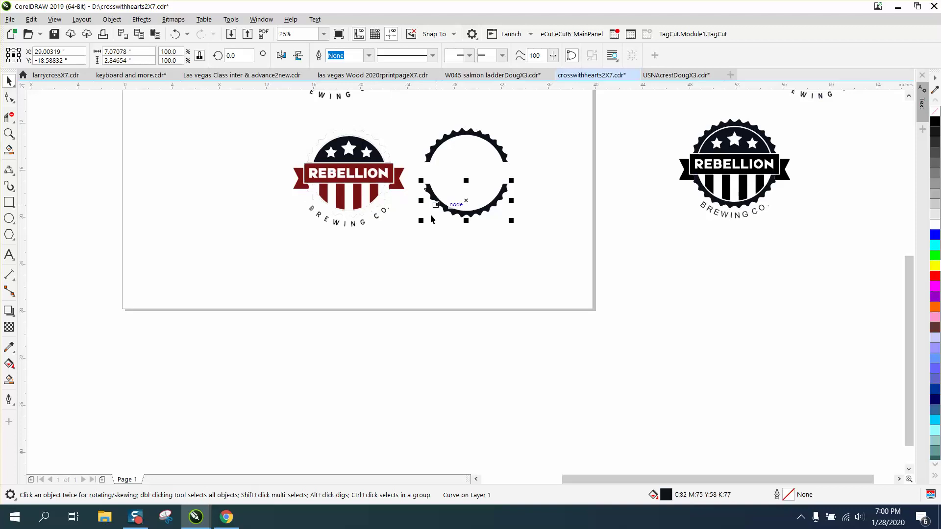
click(8, 133)
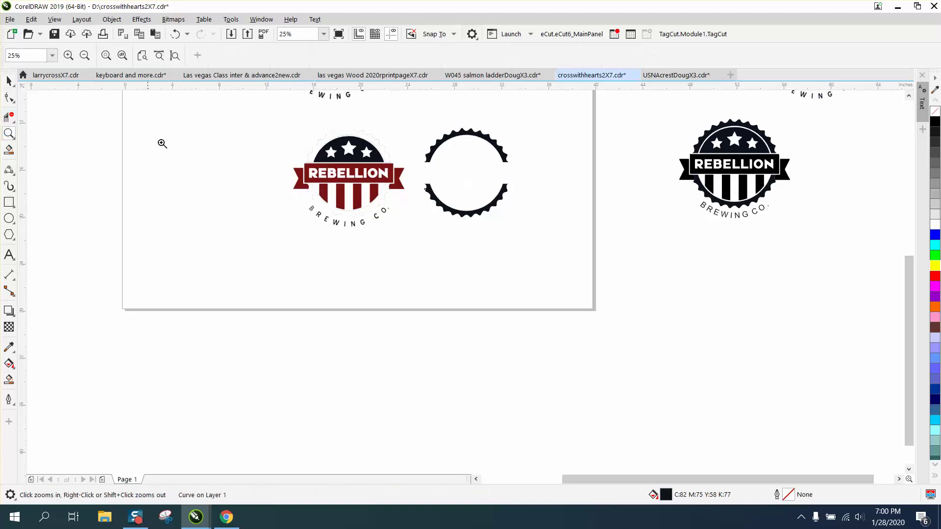
drag(302, 133, 359, 153)
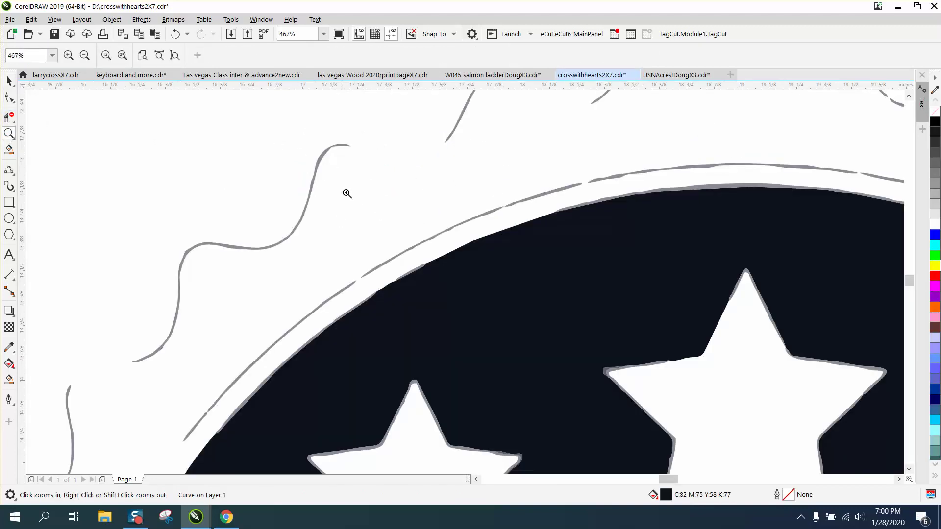
right_click(361, 152)
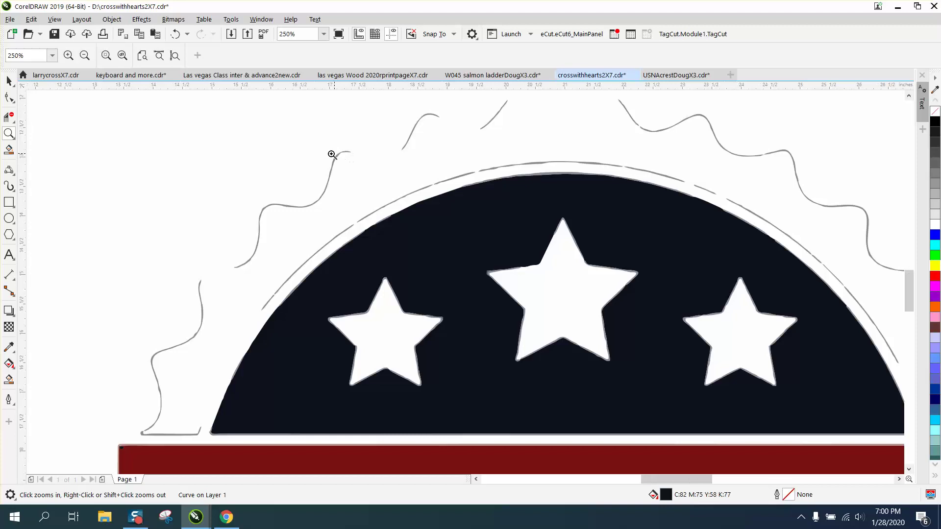
right_click(332, 154)
key(space)
scroll(59, 94, down, 2)
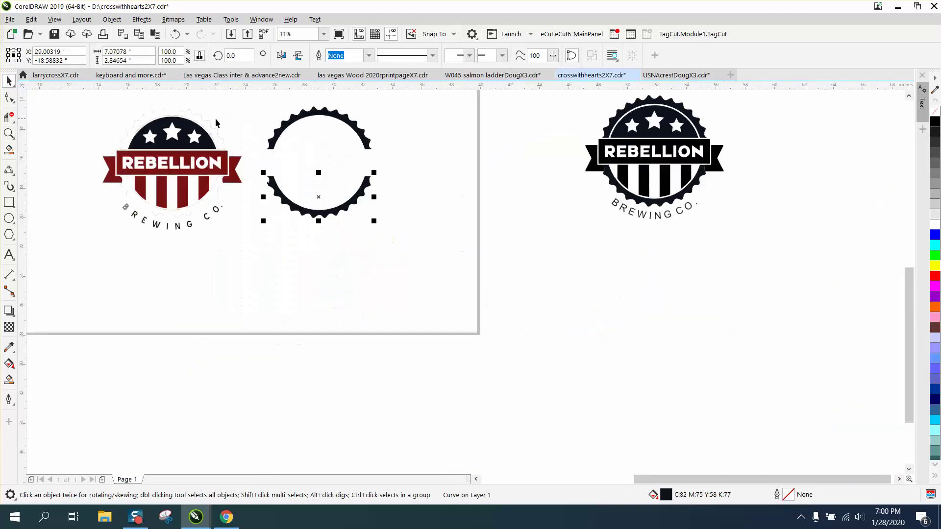
Move the dark half-disc with the three stars 10 inches right, into the scalloped border
click(265, 230)
click(176, 128)
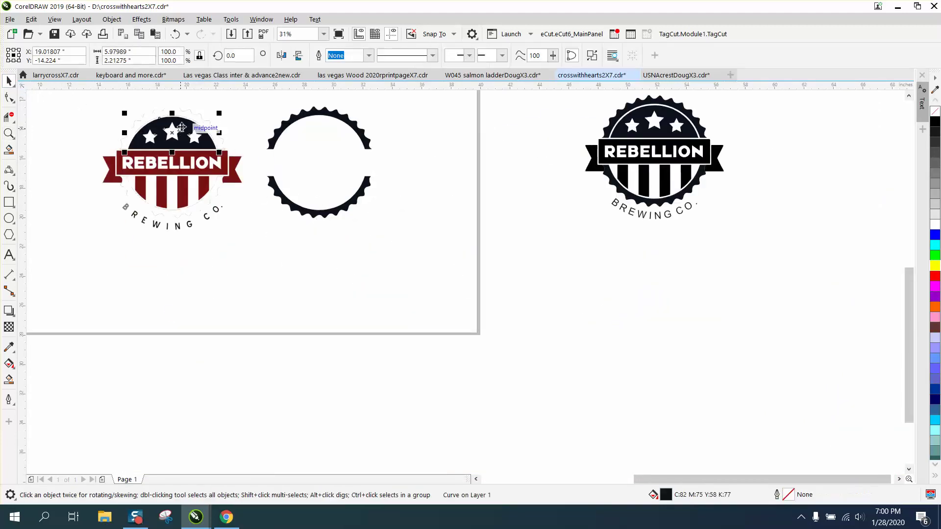
drag(189, 131, 319, 133)
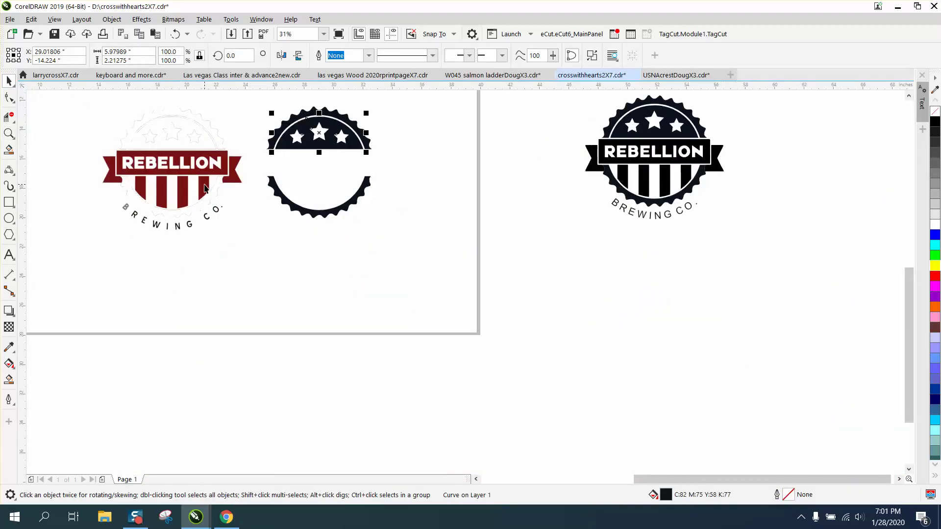
Move the red stripes and the red ribbon tails 10 inches right to their places in the separated logo
drag(204, 188, 329, 191)
drag(172, 191, 308, 192)
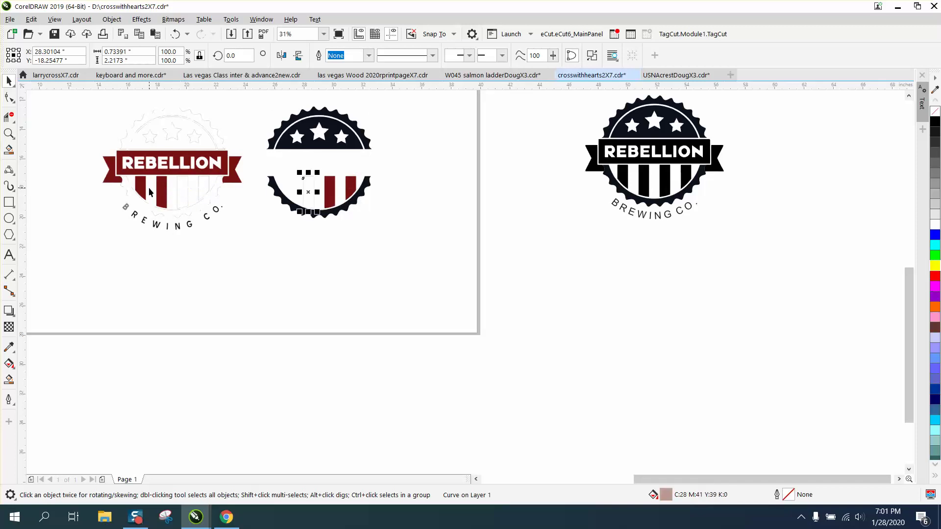
drag(149, 191, 295, 192)
drag(113, 178, 368, 175)
drag(164, 194, 310, 193)
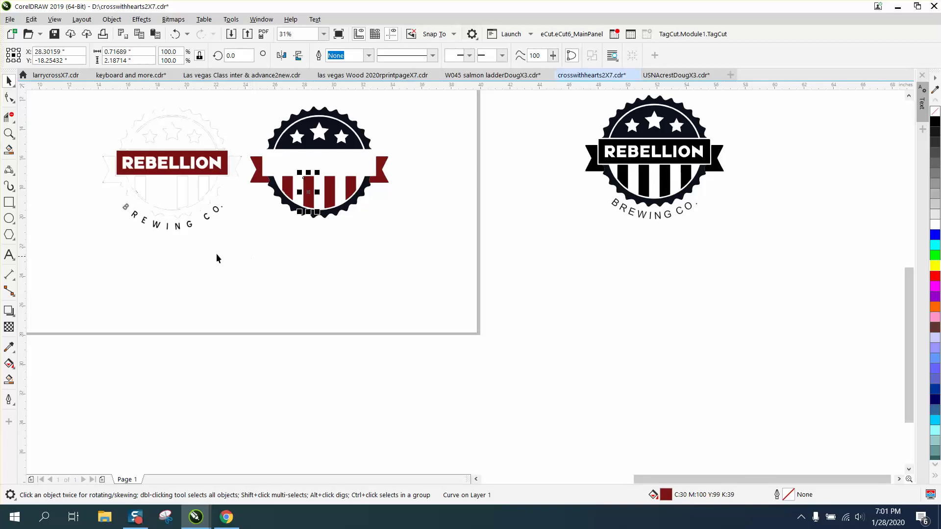
Move the red REBELLION banner to the left of the leftover outlines, at about X 9.02 inches
click(9, 133)
drag(109, 198, 347, 357)
scroll(341, 347, down, 5)
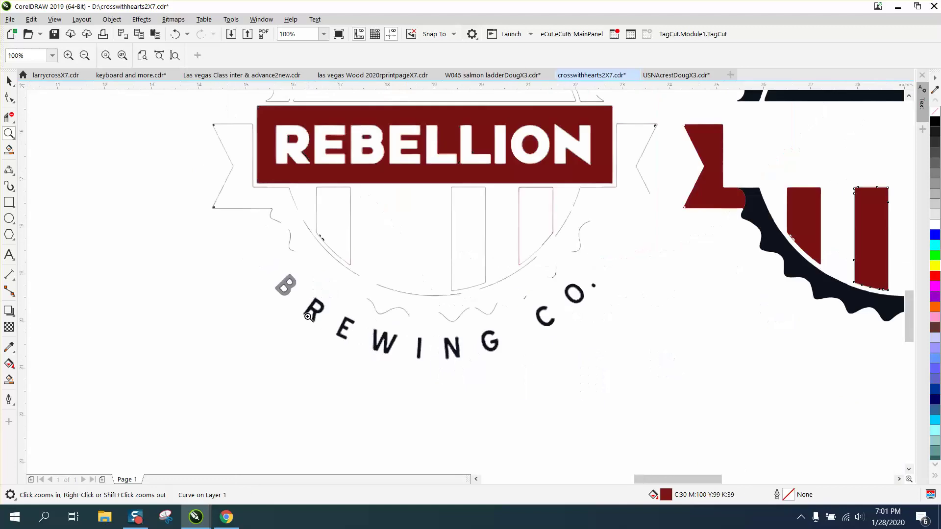
right_click(306, 316)
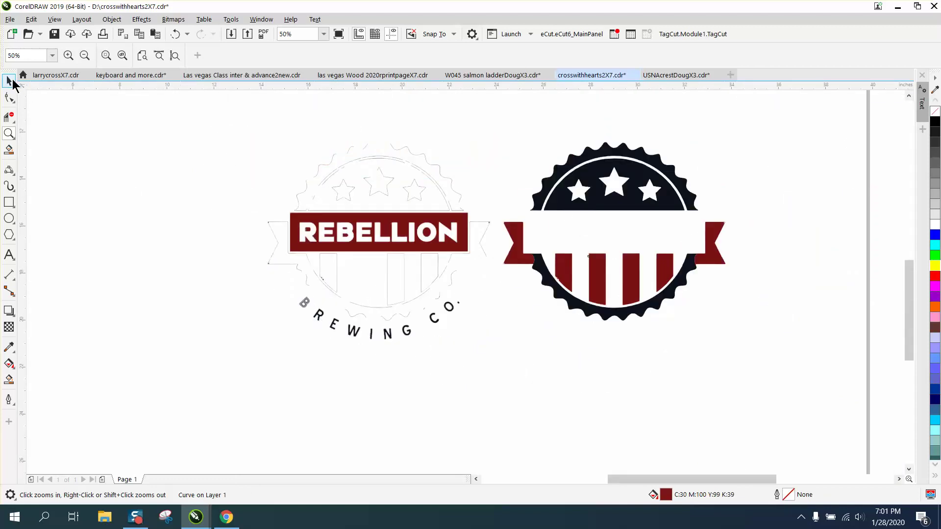
click(9, 80)
click(260, 215)
click(295, 215)
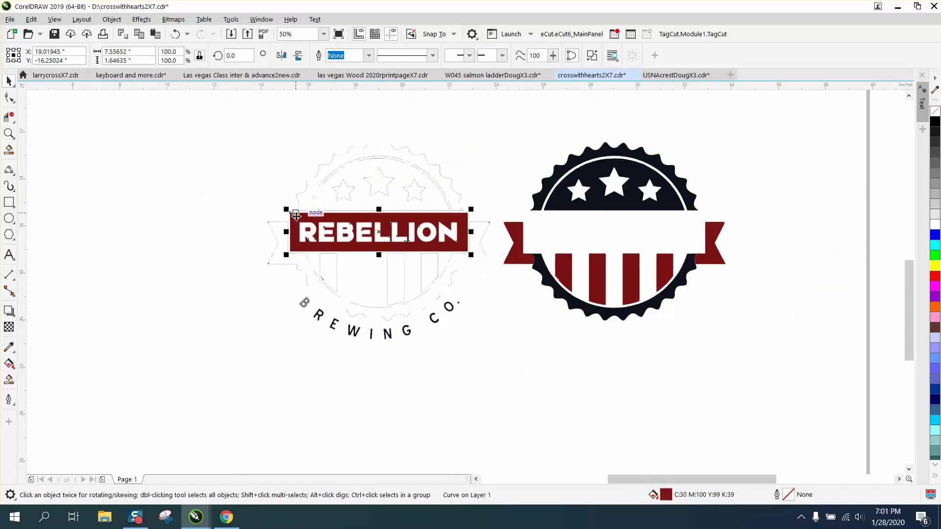
drag(296, 216, 531, 215)
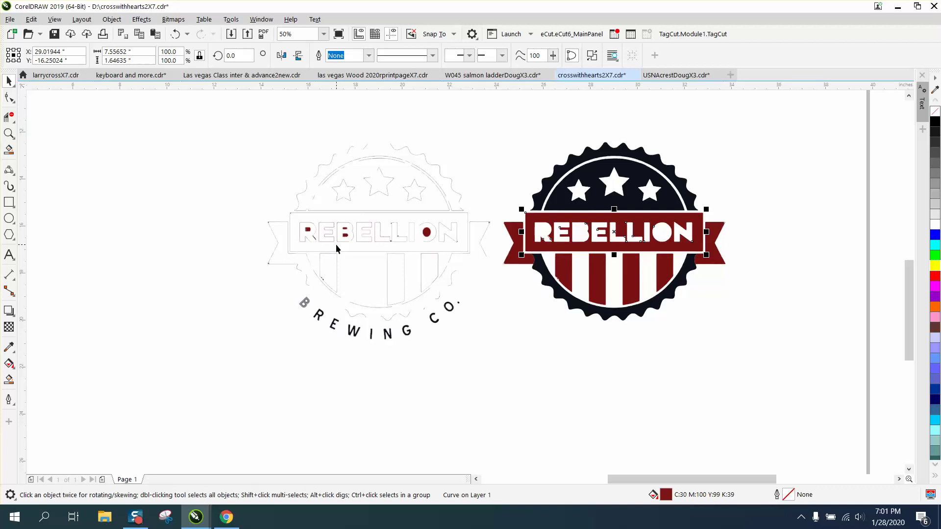
key(Left)
key(Left)
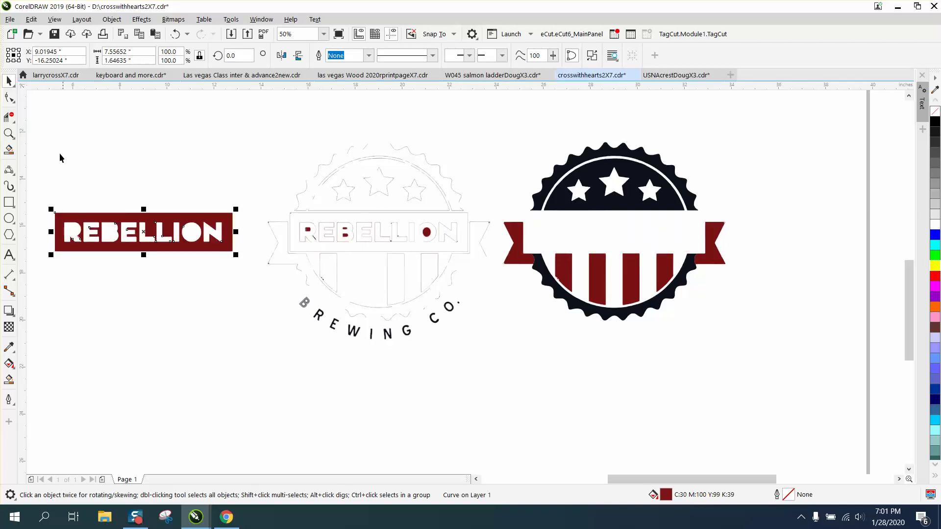
Move the red fill inside the letter R of the leftover REBELLION outlines 10 inches left, onto the banner
click(9, 133)
drag(270, 210, 463, 276)
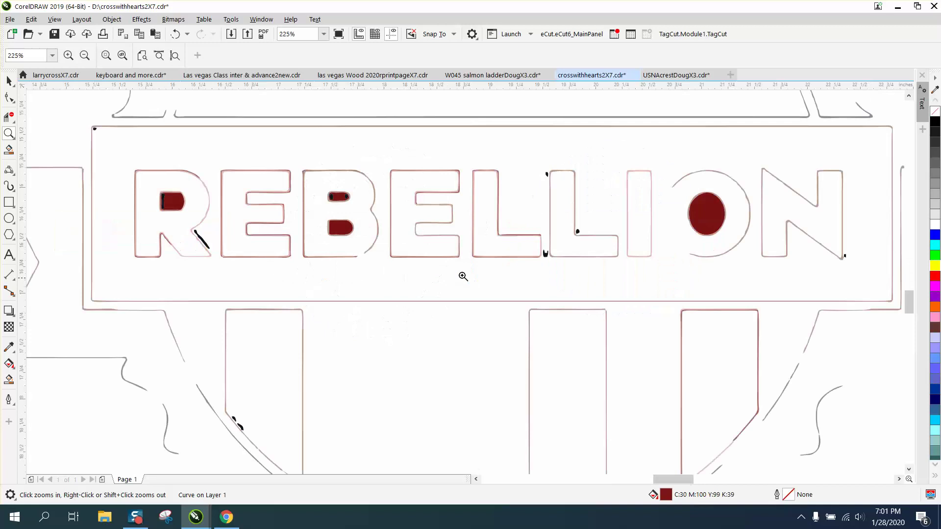
click(9, 81)
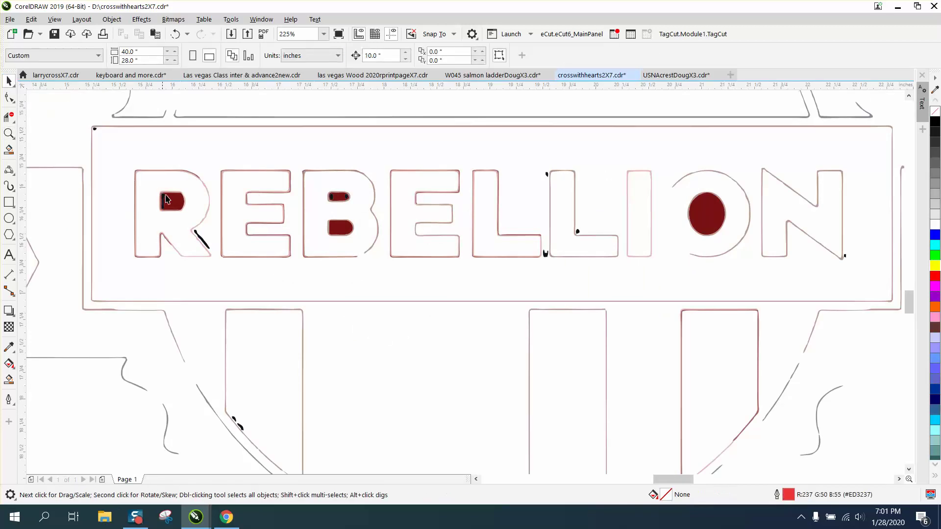
click(175, 207)
key(shift+Left)
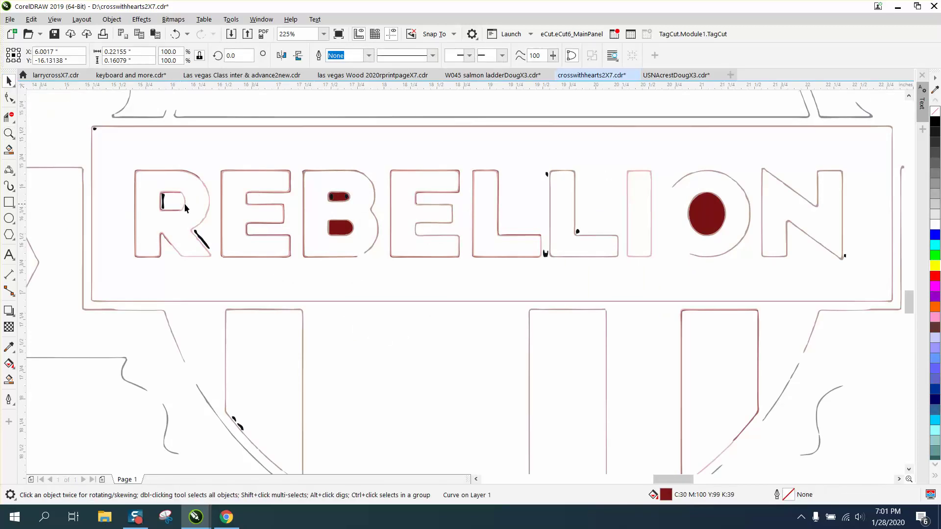
Move the red fills and small black specks inside the B, and the red fill inside the O, 10 inches left onto the banner
click(333, 197)
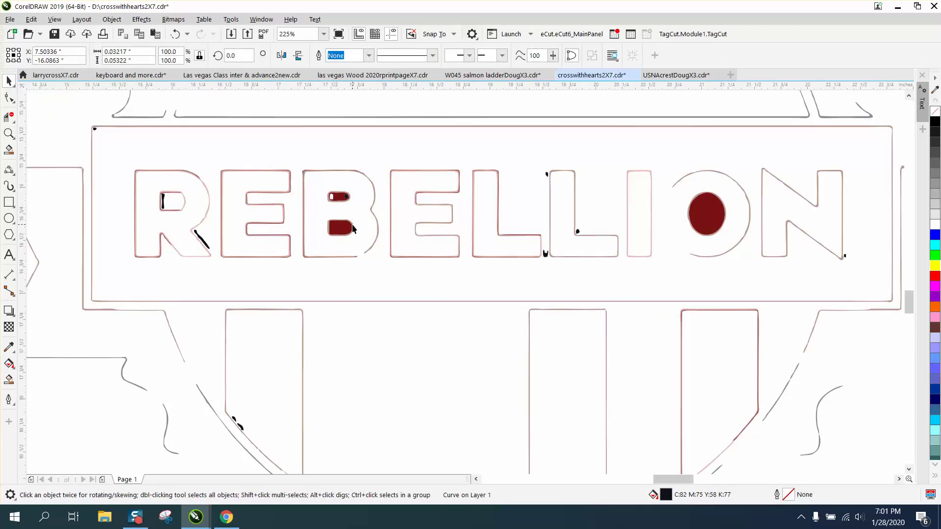
click(339, 198)
key(shift+Left)
key(Tab)
key(shift+Left)
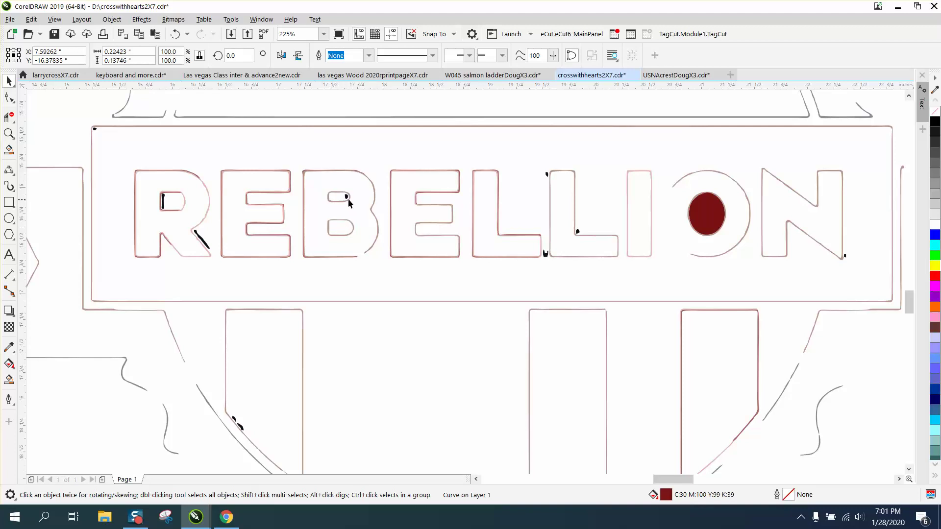
click(345, 198)
key(shift+Left)
click(696, 213)
key(shift+Left)
scroll(469, 201, down, 6)
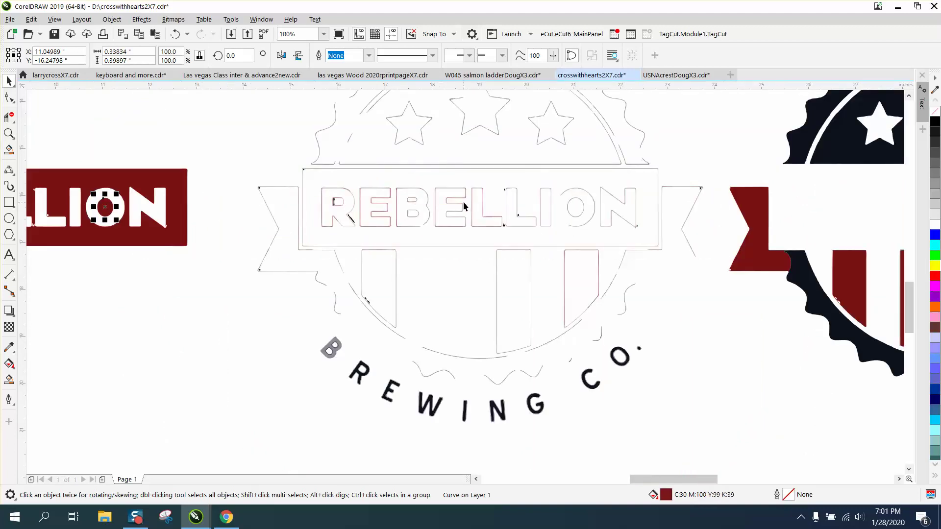
Move the banner together with its letter fills 20 inches right, onto the separated logo
drag(112, 167, 342, 245)
key(shift+Right)
key(shift+Right)
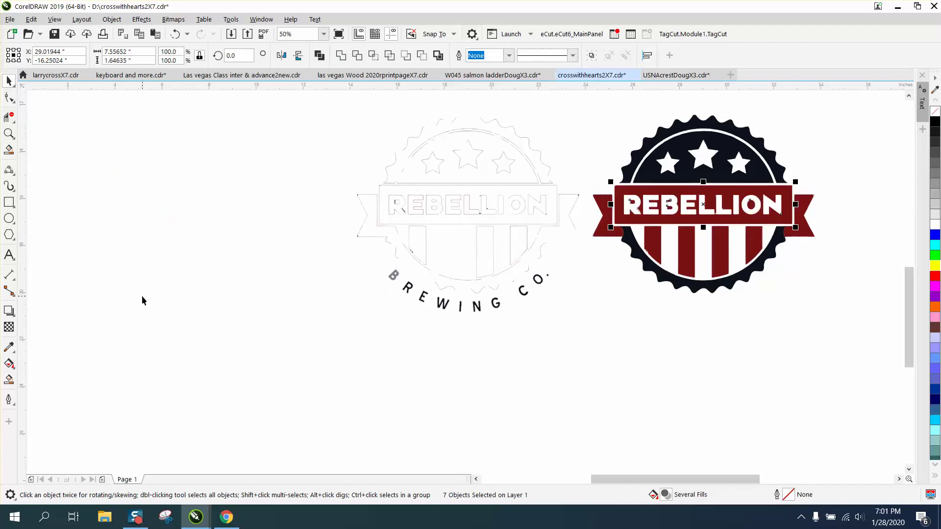
Draw a circle about 9.6 inches in diameter over the leftover outlines
click(11, 219)
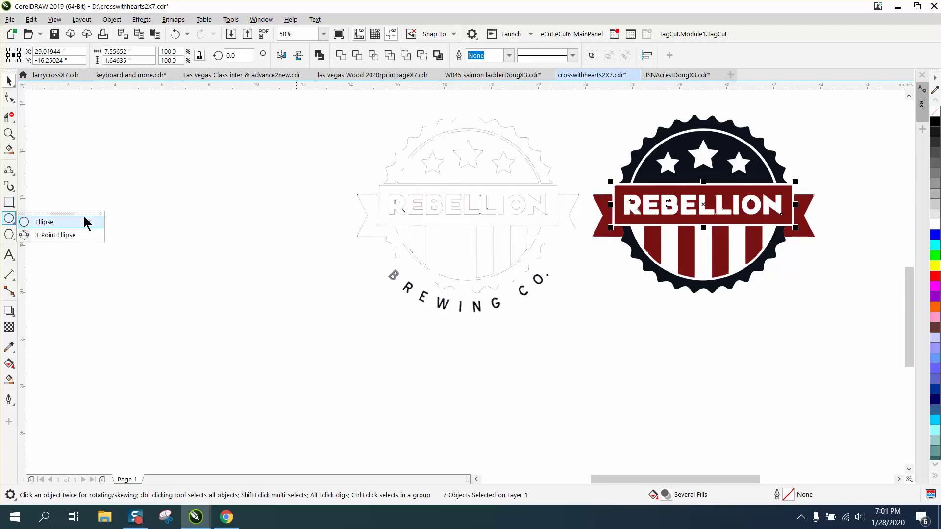
click(66, 223)
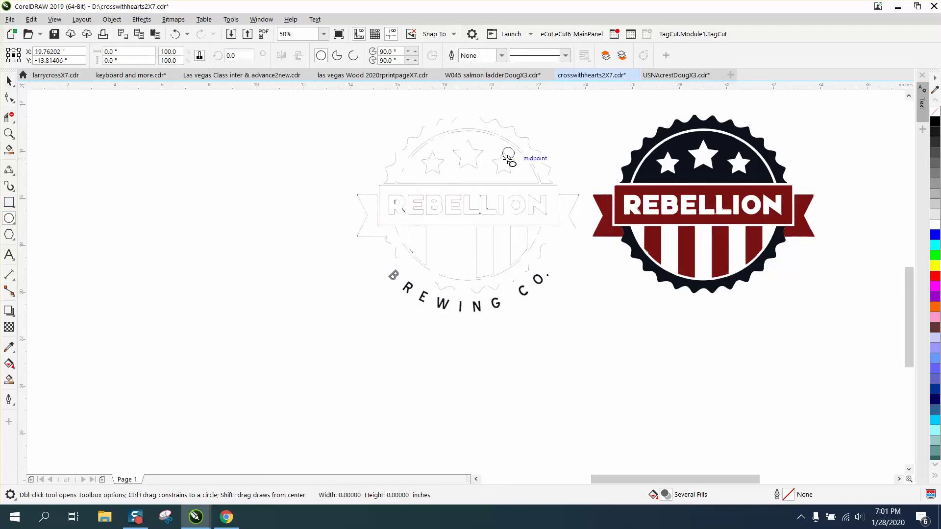
drag(513, 148, 285, 376)
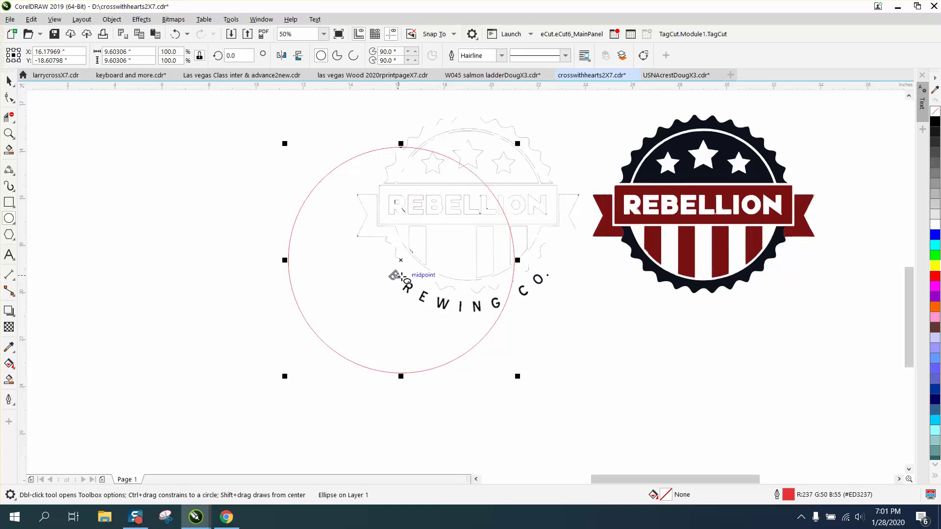
Move the circle to about X 19.07, Y -15.99 inches so its lower edge follows the curved BREWING CO. lettering
drag(403, 260, 487, 216)
key(Delete)
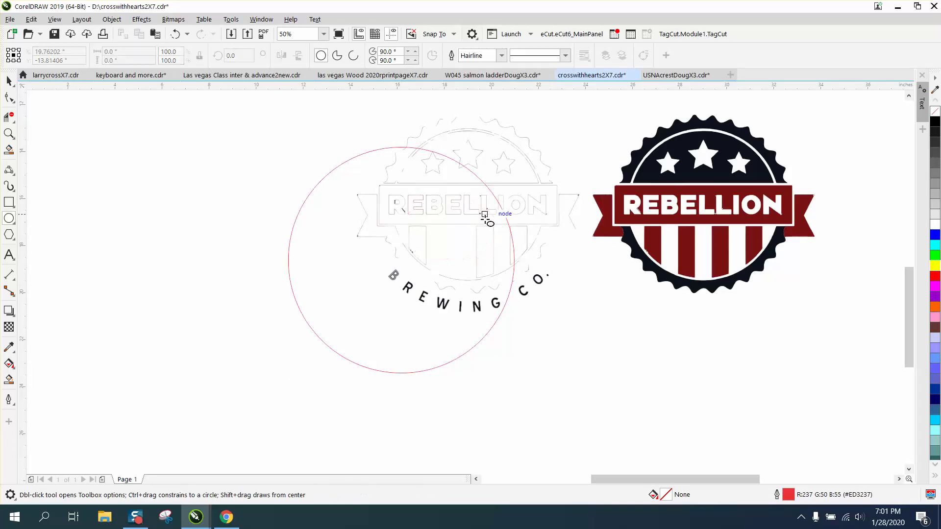
click(9, 81)
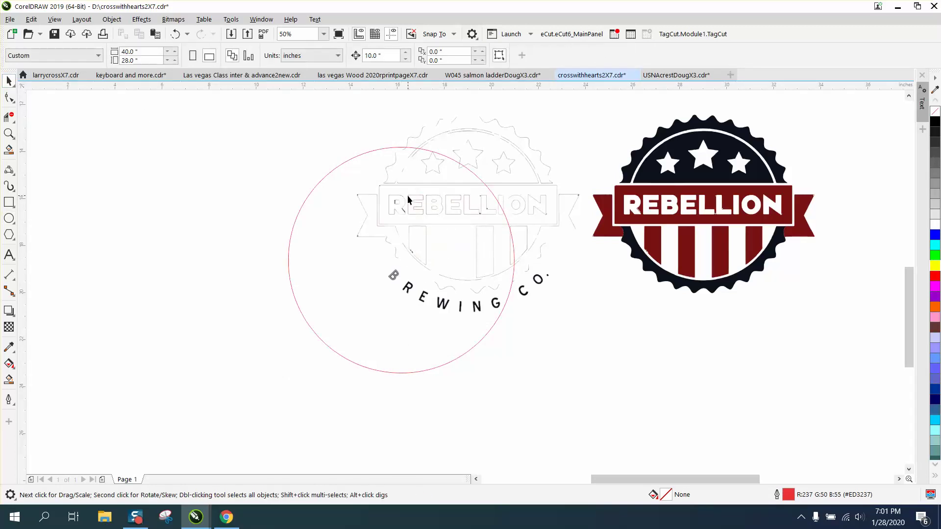
click(454, 159)
drag(402, 258, 471, 199)
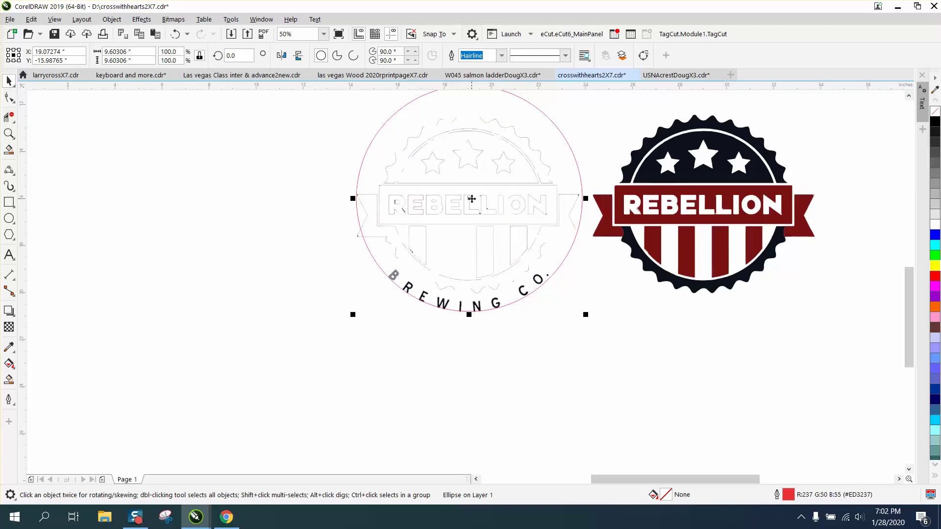
Move the circle to the left of the leftover outlines, at about X 9.07 inches
key(ctrl+z)
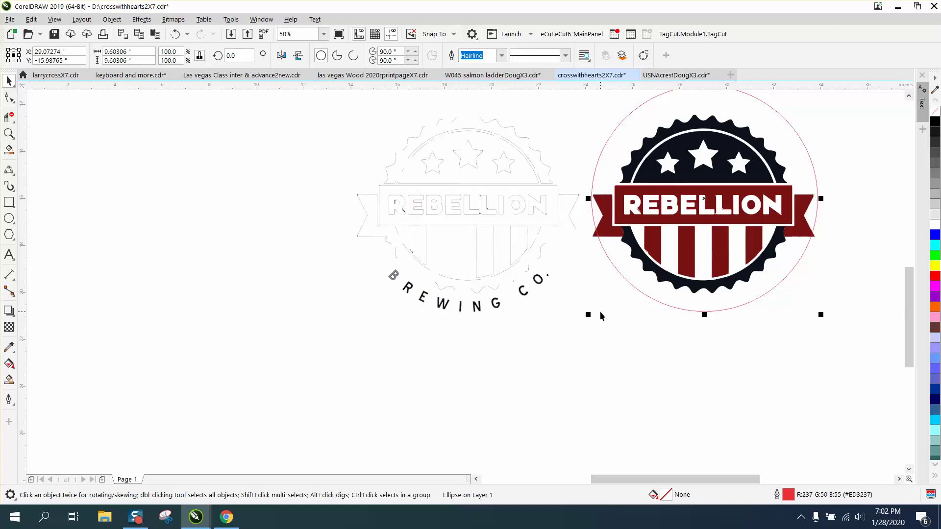
key(shift+Left)
key(shift+Left)
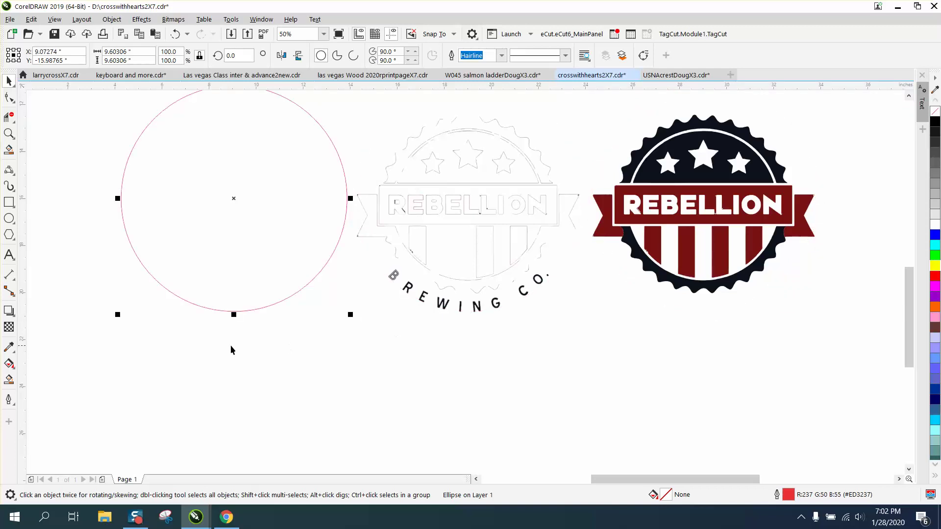
Add the artistic text "BREWING CO." in Arial below the outlines and enlarge it to about 94.6 pt
click(12, 255)
click(342, 395)
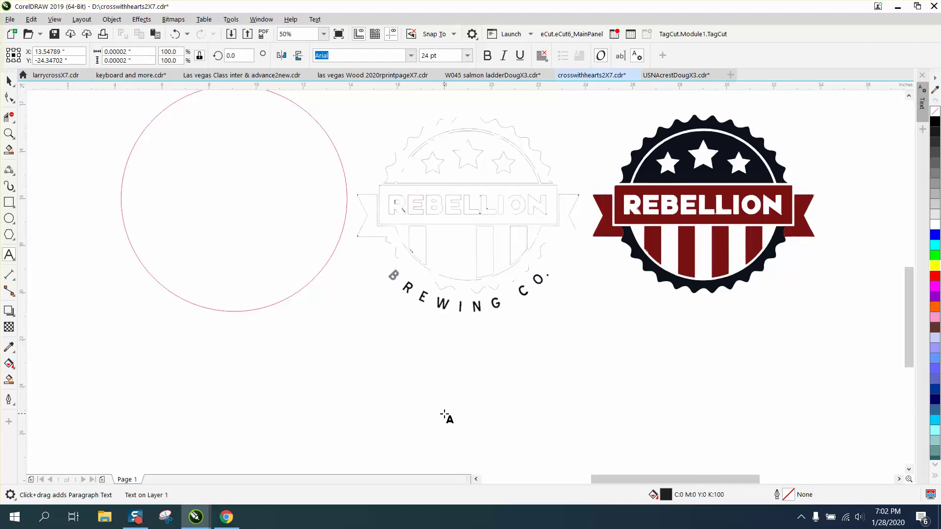
key(ctrl+v)
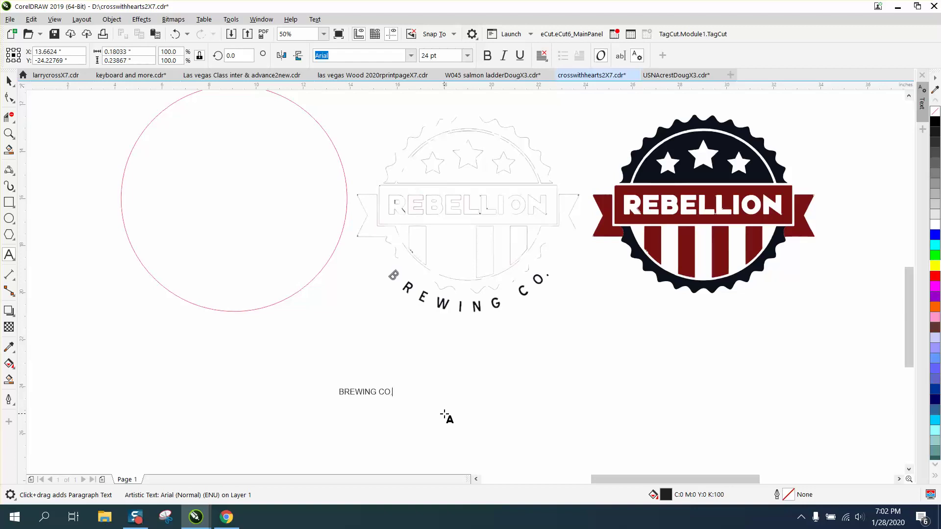
key(Escape)
drag(395, 399, 549, 415)
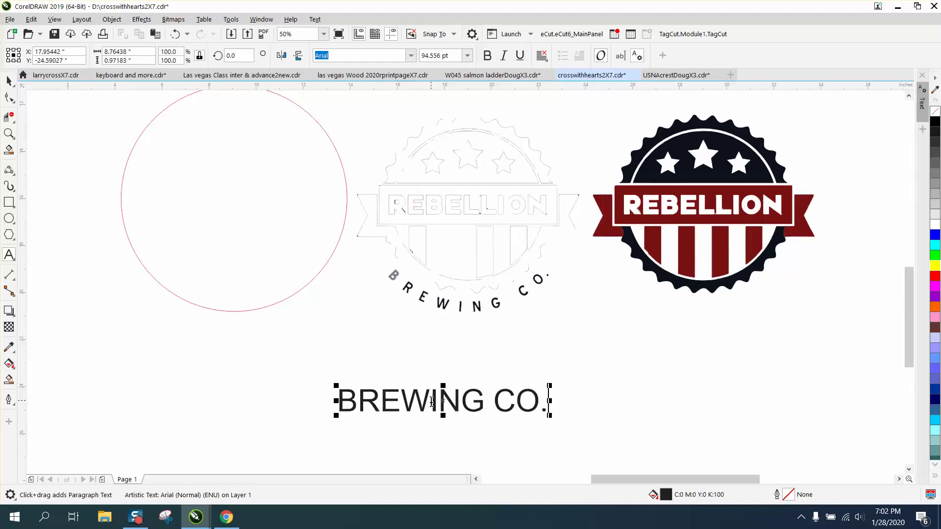
Place the BREWING CO. text just below the curved lettering and set its font size to 48 pt
drag(438, 402, 461, 402)
click(8, 81)
drag(449, 394, 480, 334)
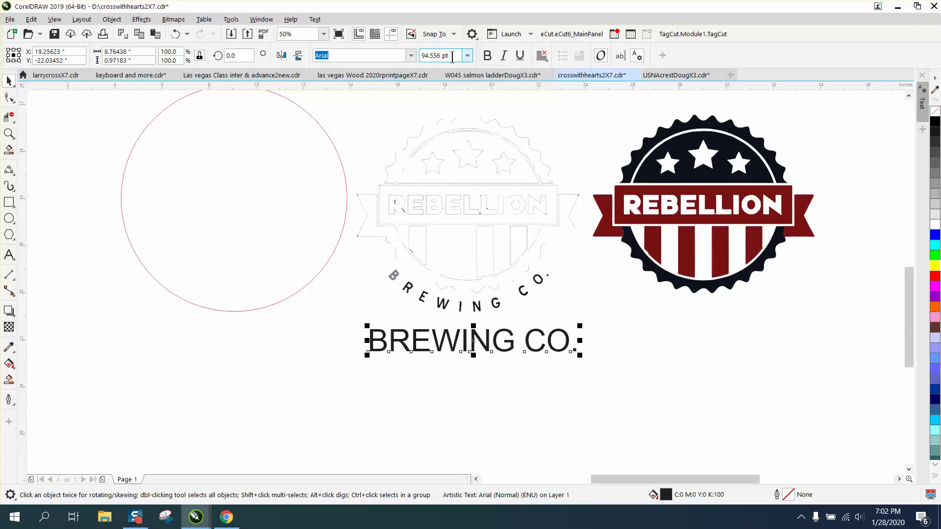
click(433, 56)
text(48)
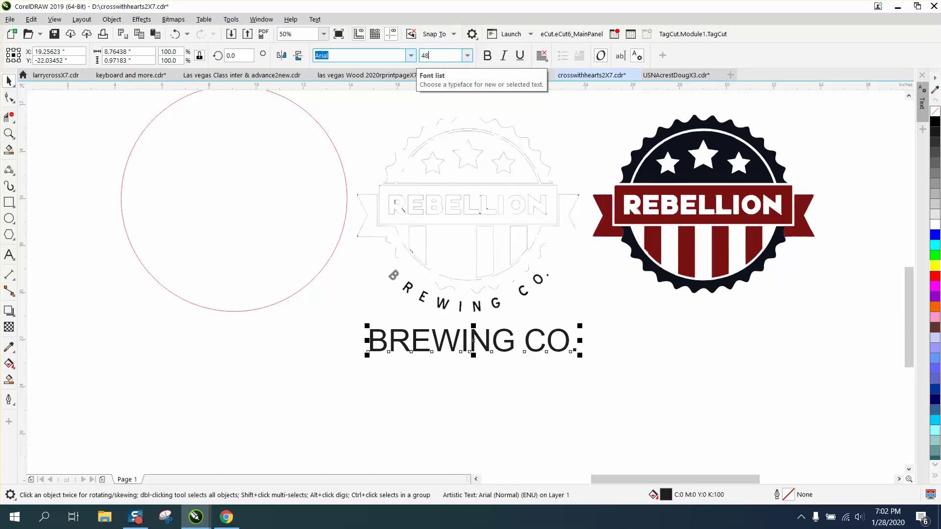
key(Return)
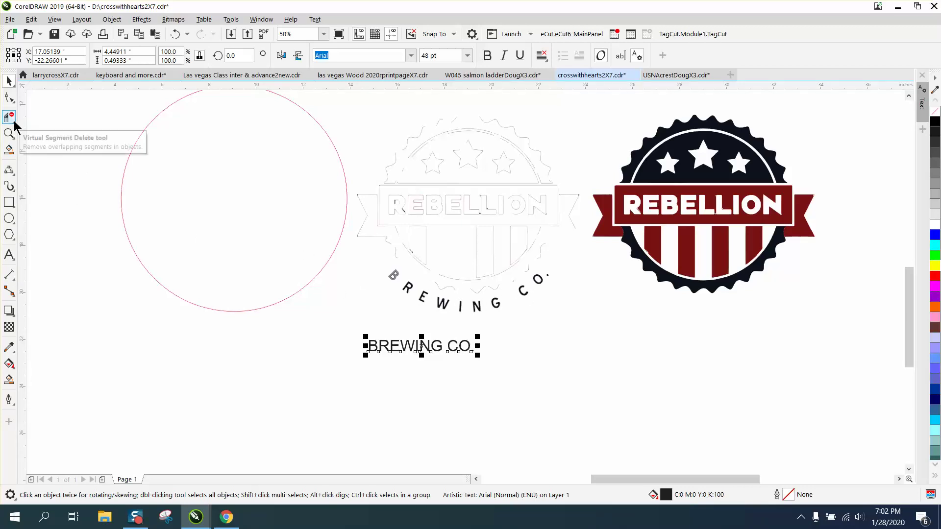
Widen the letter spacing of the straight BREWING CO. text until it is about 8.3 inches wide
click(14, 102)
click(44, 101)
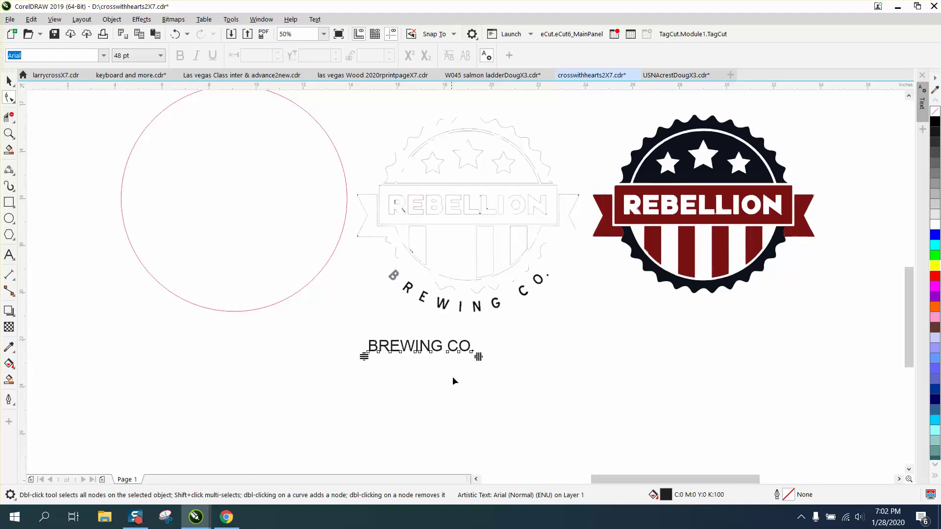
drag(478, 357, 564, 344)
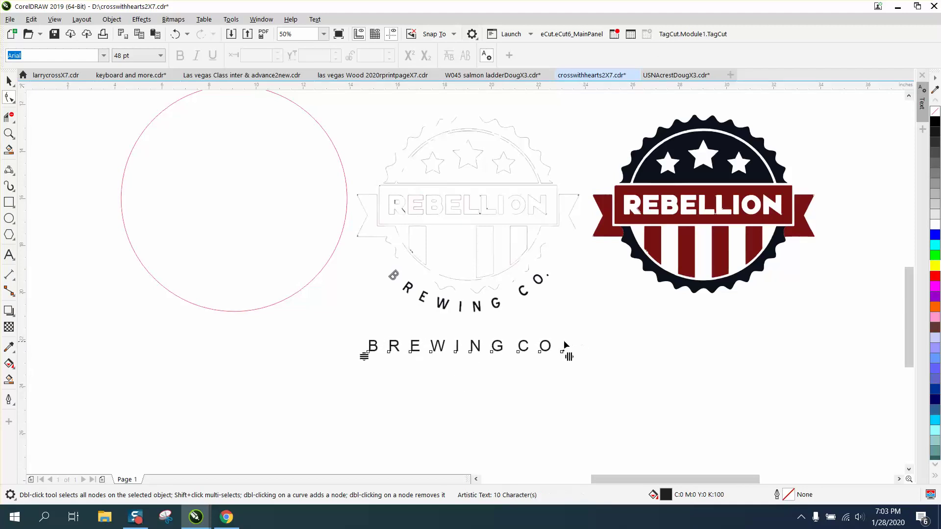
click(9, 81)
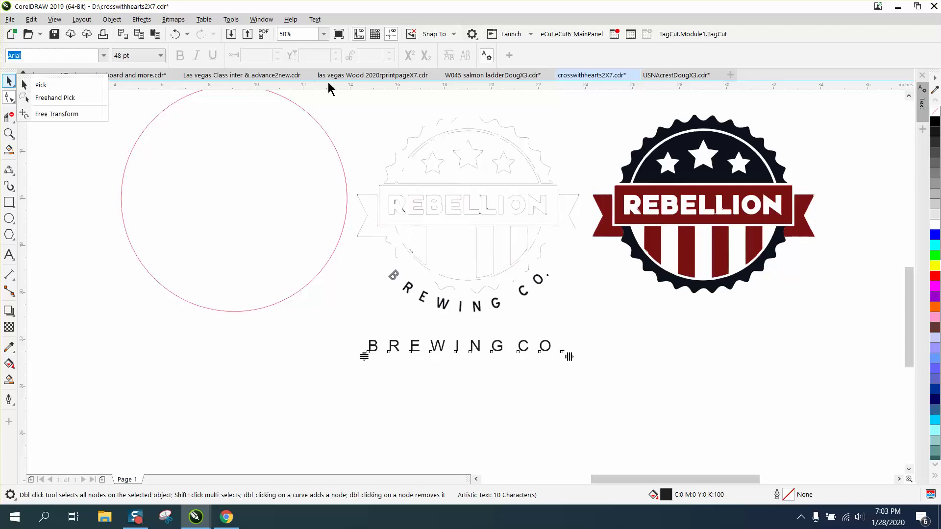
click(40, 84)
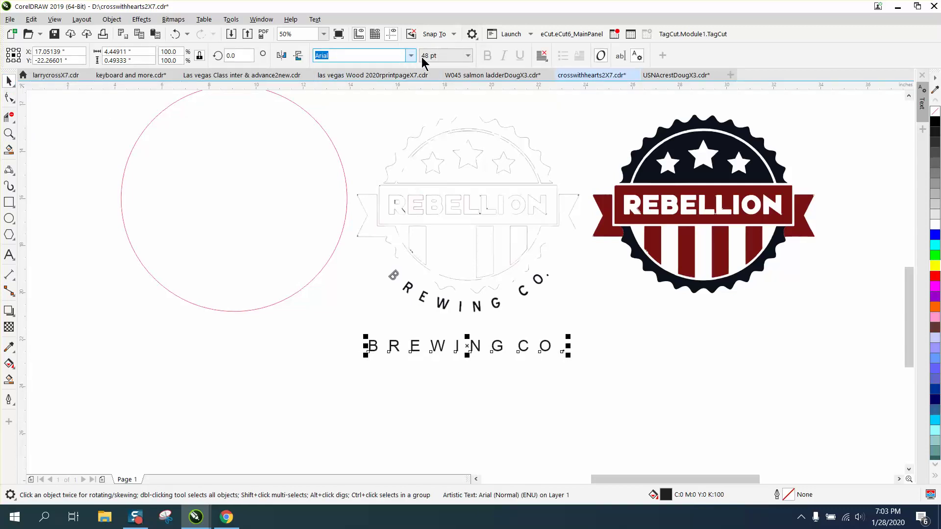
Set the BREWING CO. text's font size to 40 pt and make it bold
click(465, 56)
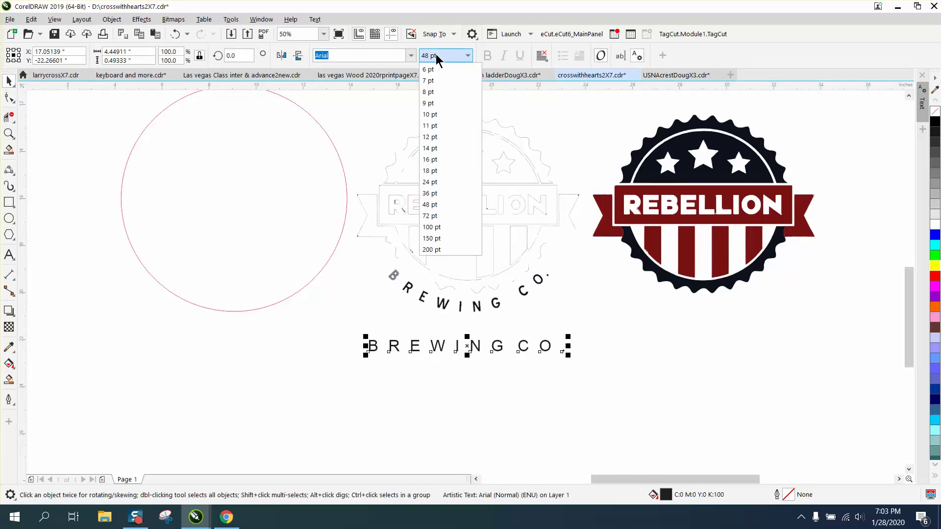
click(437, 56)
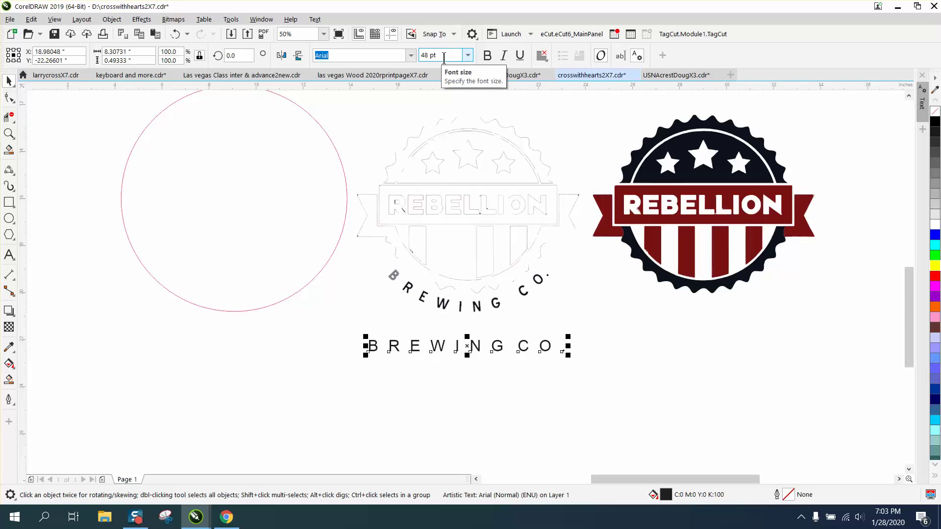
drag(443, 57, 416, 58)
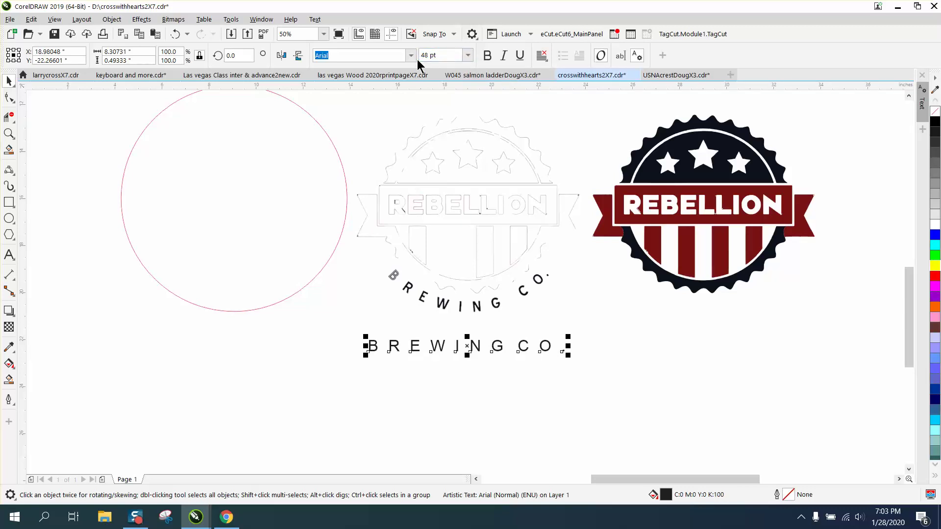
click(442, 60)
drag(443, 60, 395, 55)
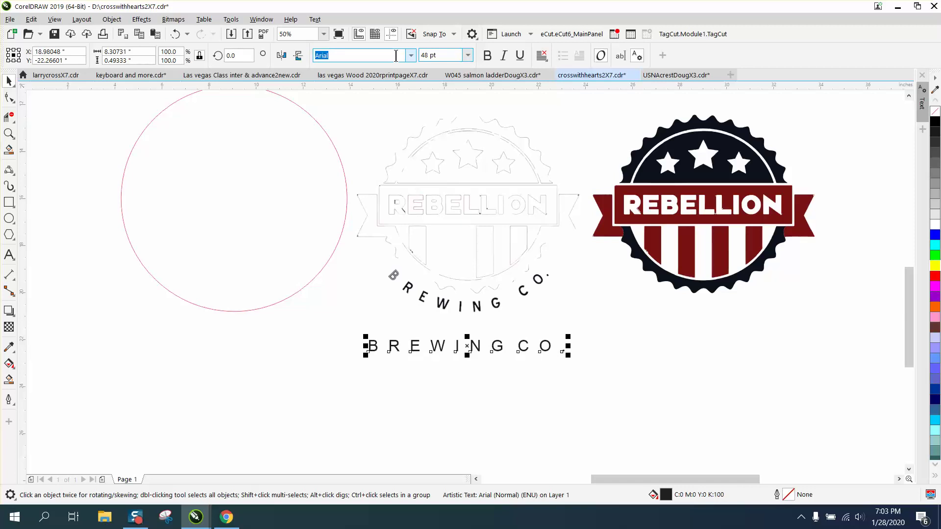
click(417, 56)
text(40)
key(Return)
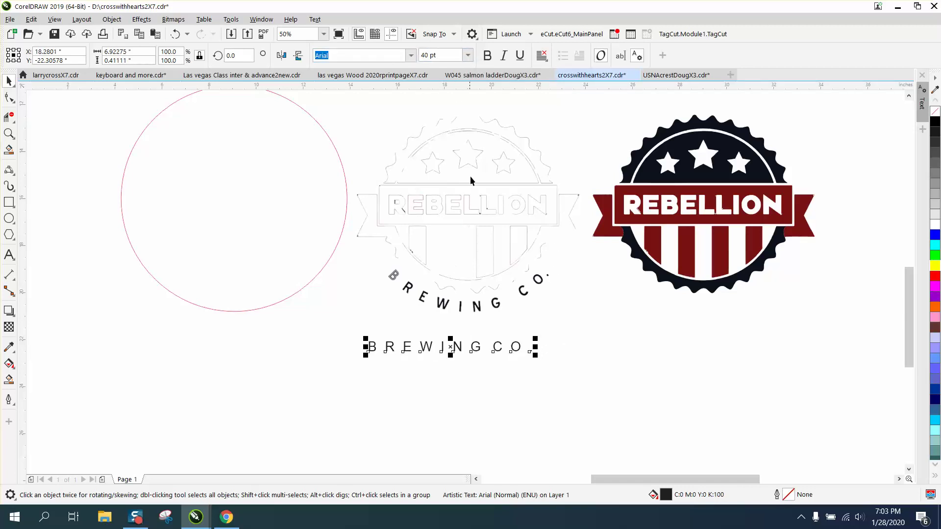
click(488, 56)
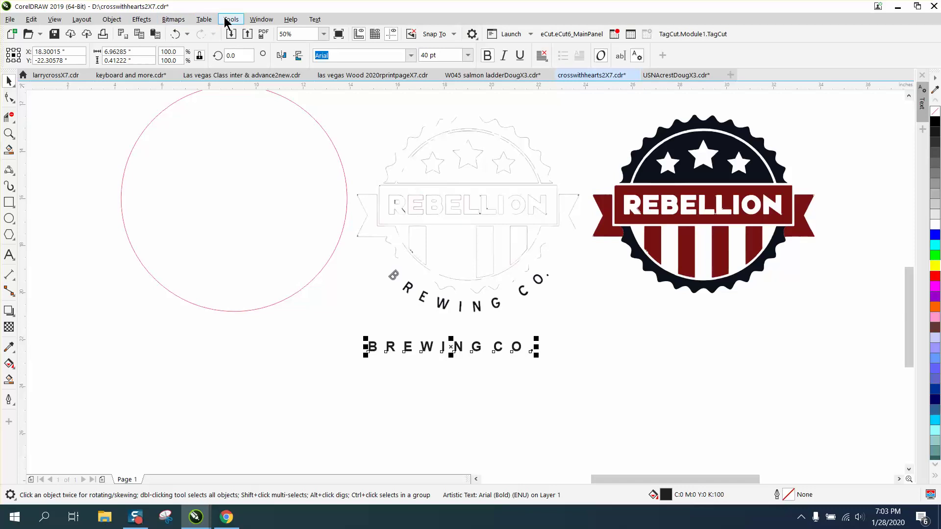
Fit the BREWING CO. text to the lower inside edge of the circle, mirroring it horizontally and vertically so it reads upright
click(313, 20)
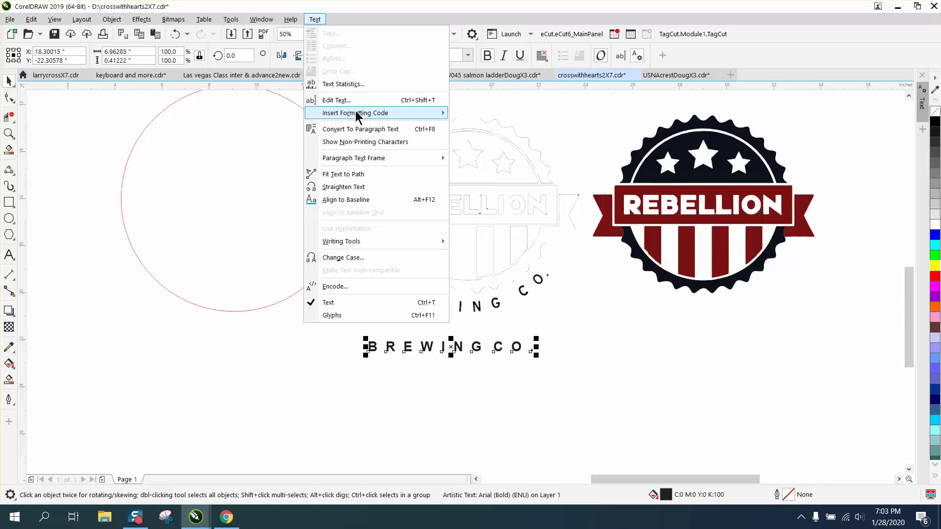
click(347, 175)
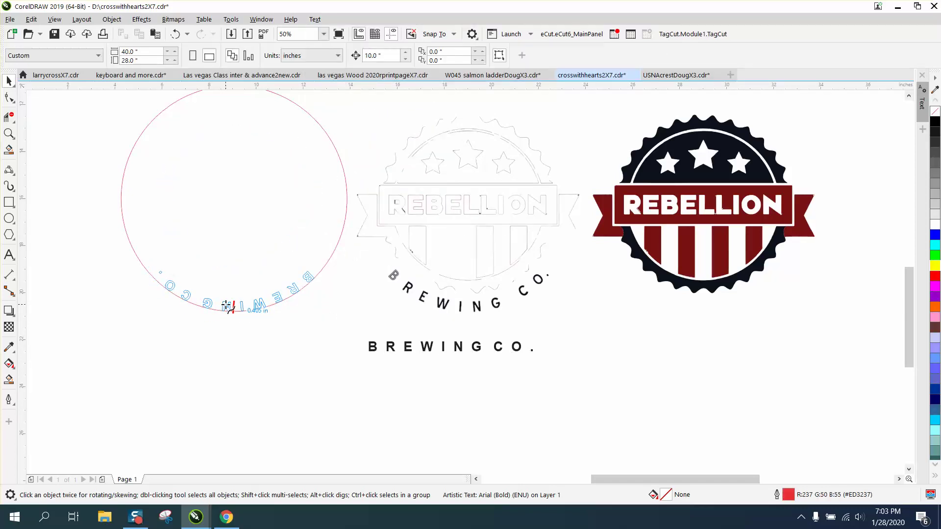
click(227, 305)
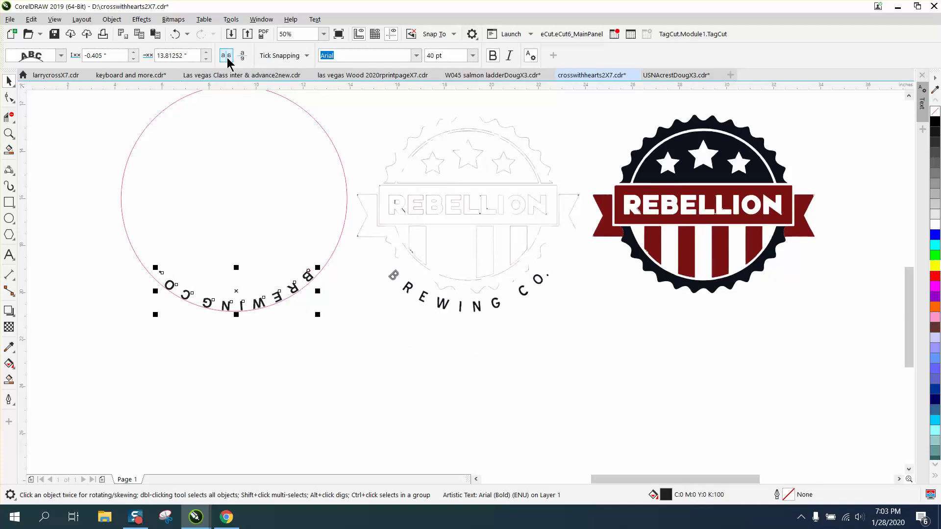
click(227, 57)
click(243, 57)
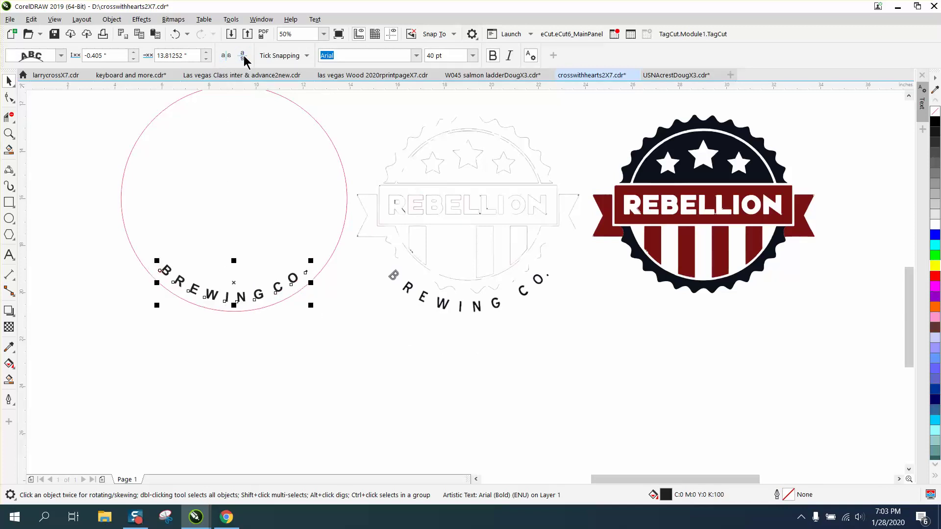
Set the curved text's distance from the circle path to -0.005 inches so the letters sit on the circle
click(206, 58)
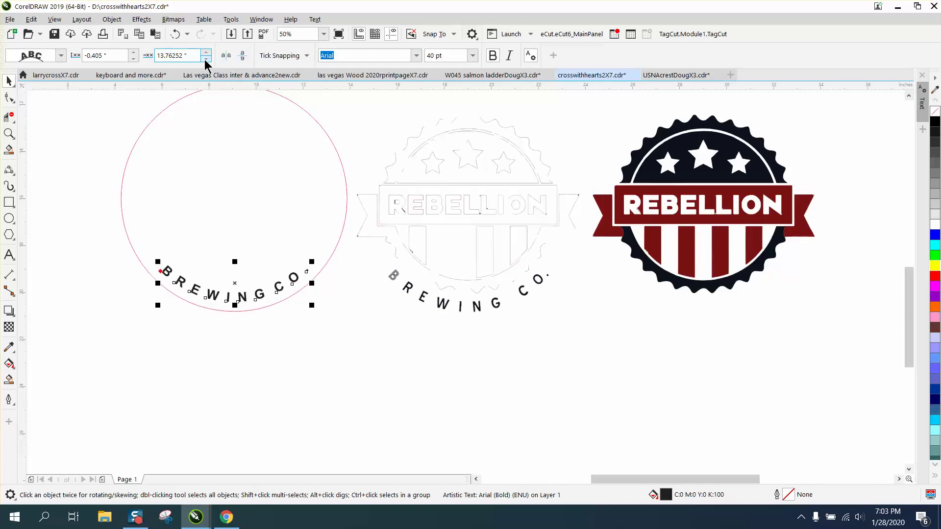
click(133, 59)
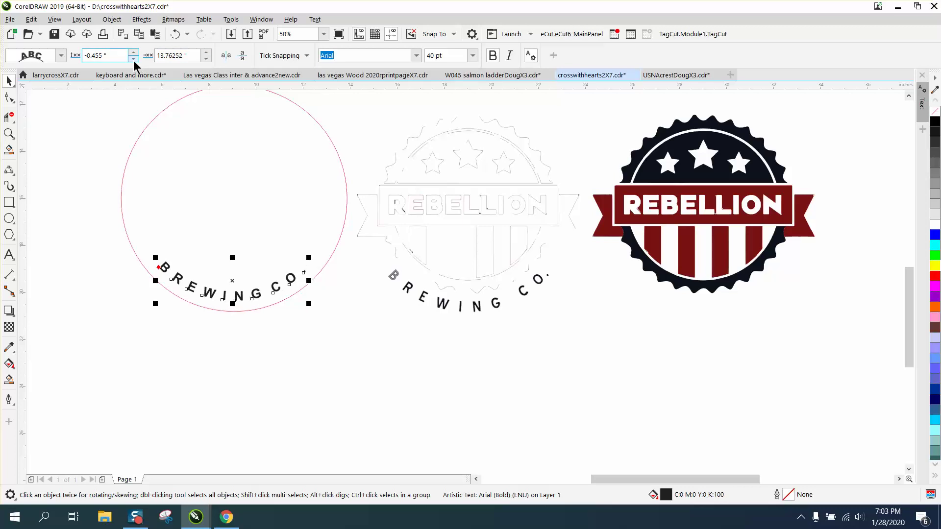
click(134, 53)
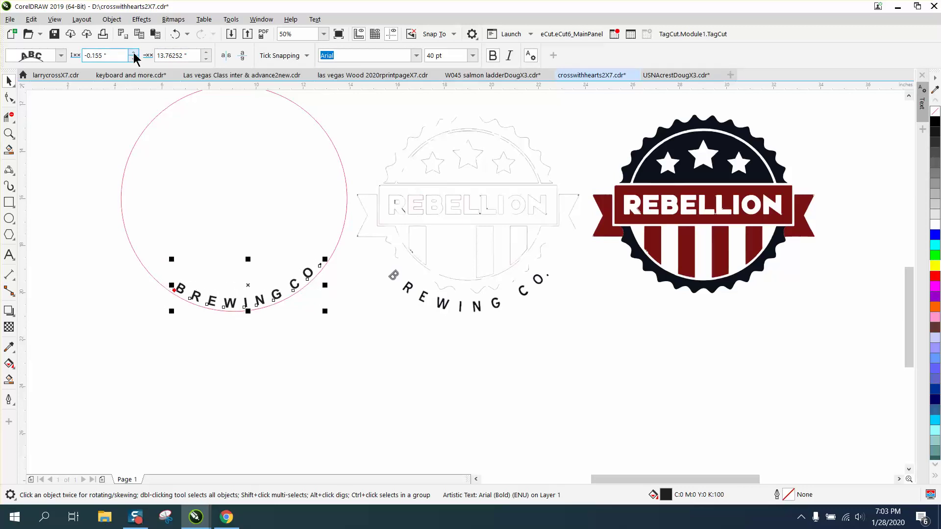
click(134, 53)
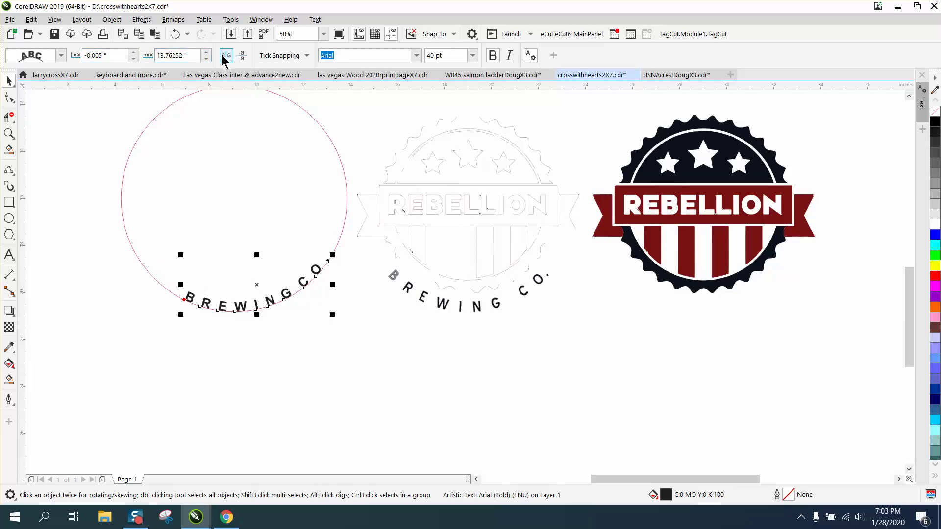
Set the curved text's offset along the circle to about 14.76 inches to center it at the circle's lowest point
click(206, 59)
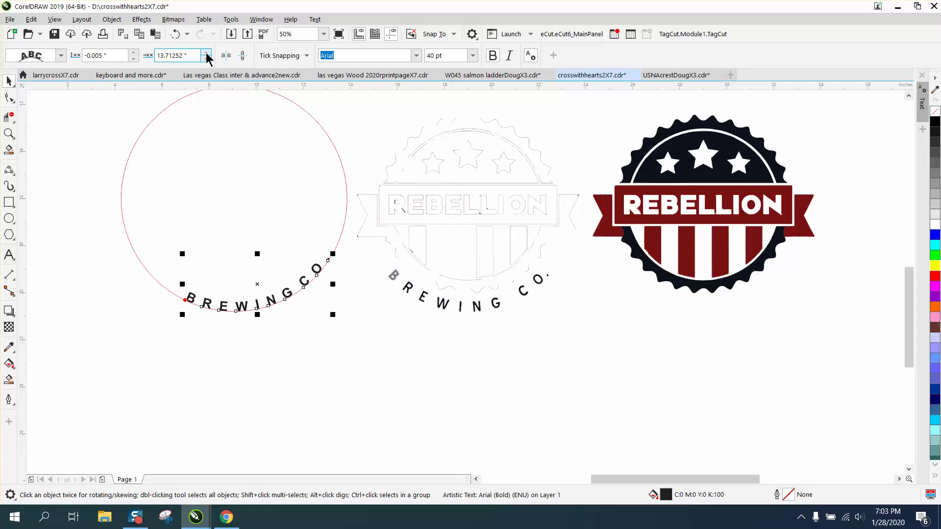
click(206, 53)
click(207, 52)
click(206, 52)
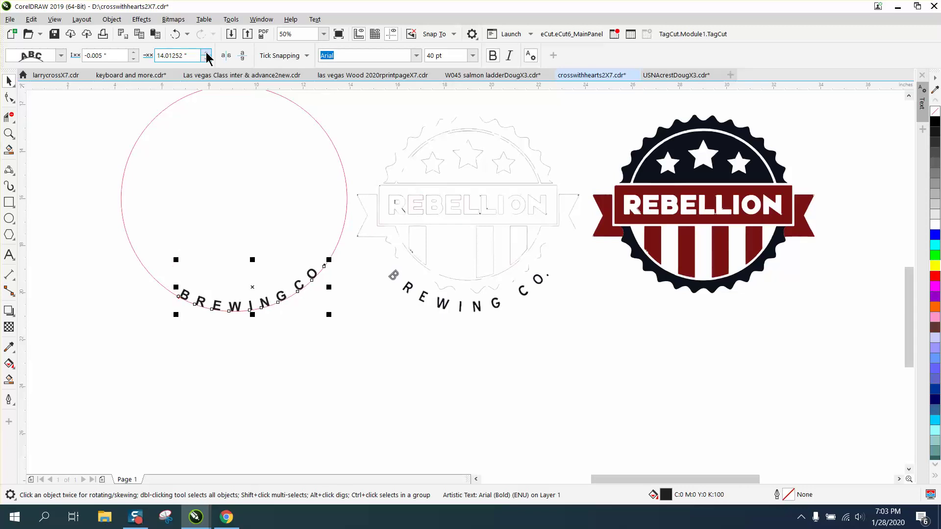
click(206, 53)
click(206, 53)
click(206, 53)
click(207, 53)
click(206, 53)
click(207, 52)
click(206, 52)
click(206, 53)
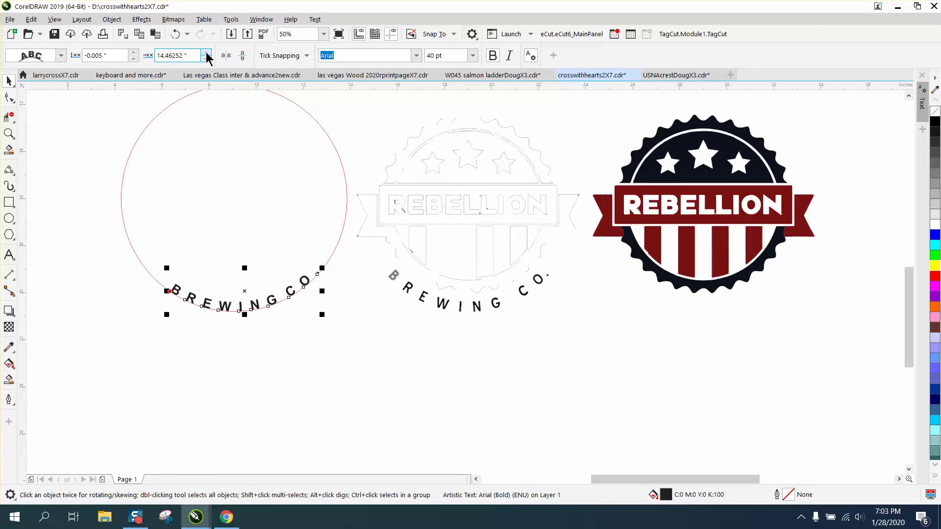
click(206, 53)
click(207, 53)
click(206, 52)
click(206, 52)
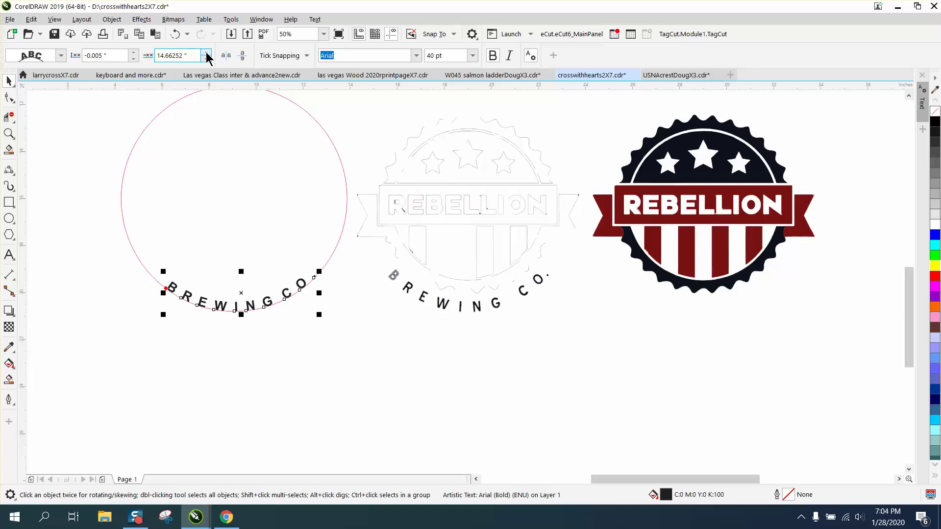
click(206, 53)
click(206, 53)
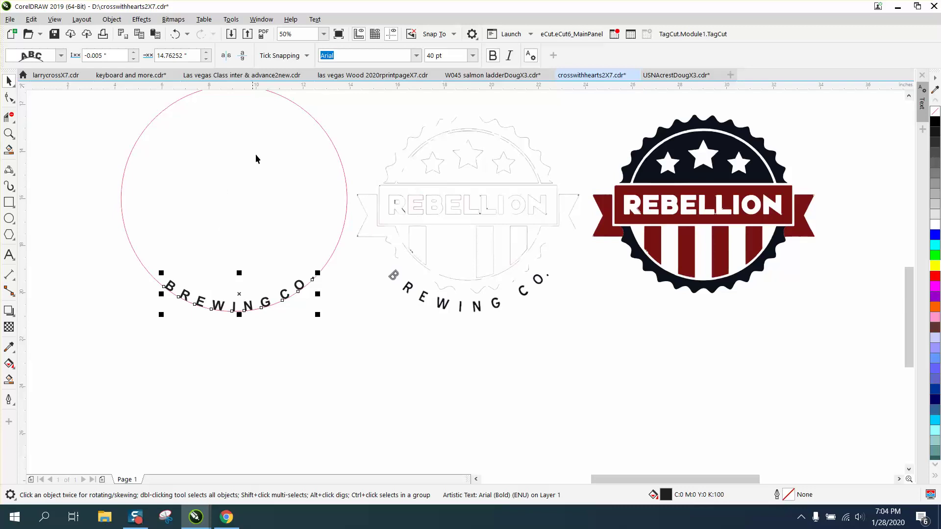
Break the curved BREWING CO. text apart from the circle path
click(309, 116)
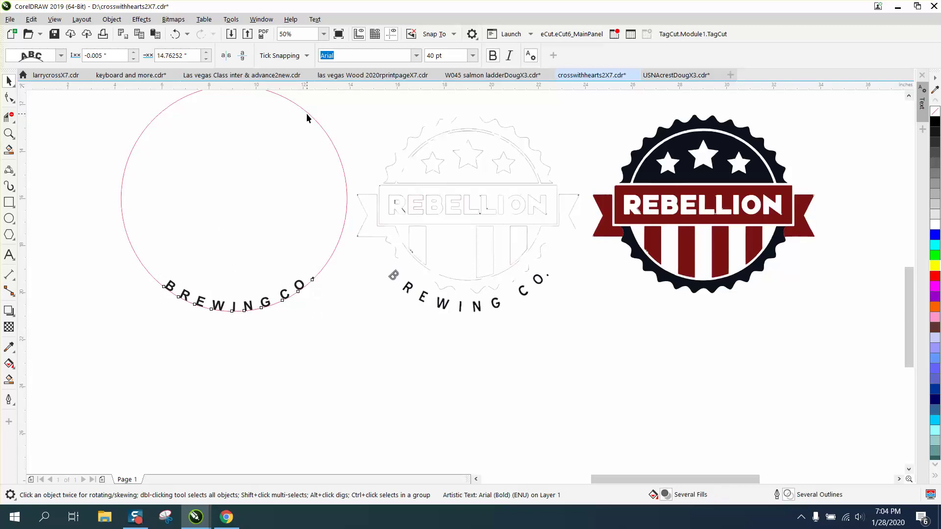
click(114, 19)
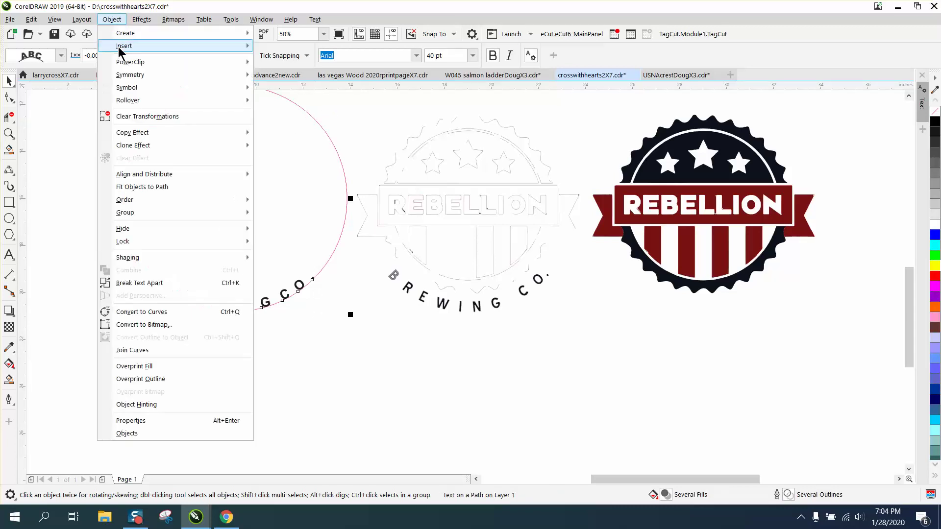
click(139, 283)
Move the curved BREWING CO. text 20 inches to the right so it sits beneath the colored Rebellion badge
click(267, 305)
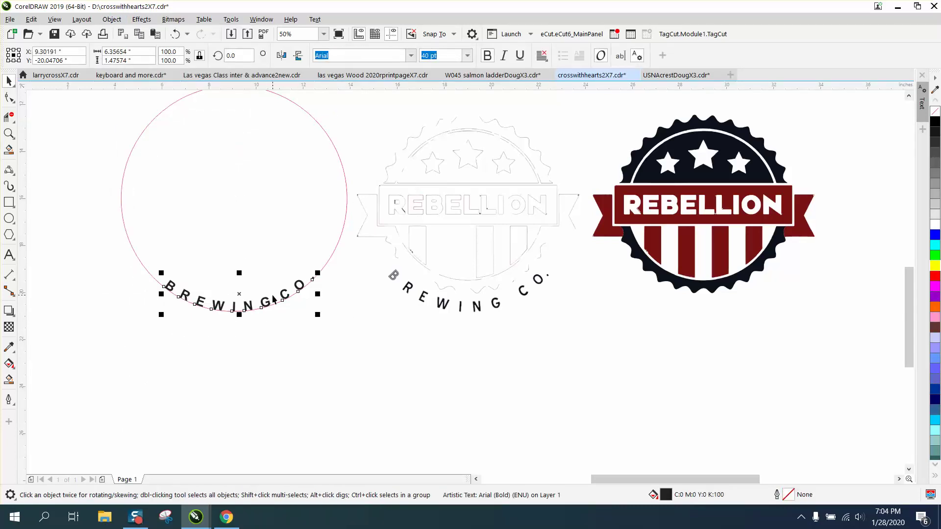
key(Right)
key(Right)
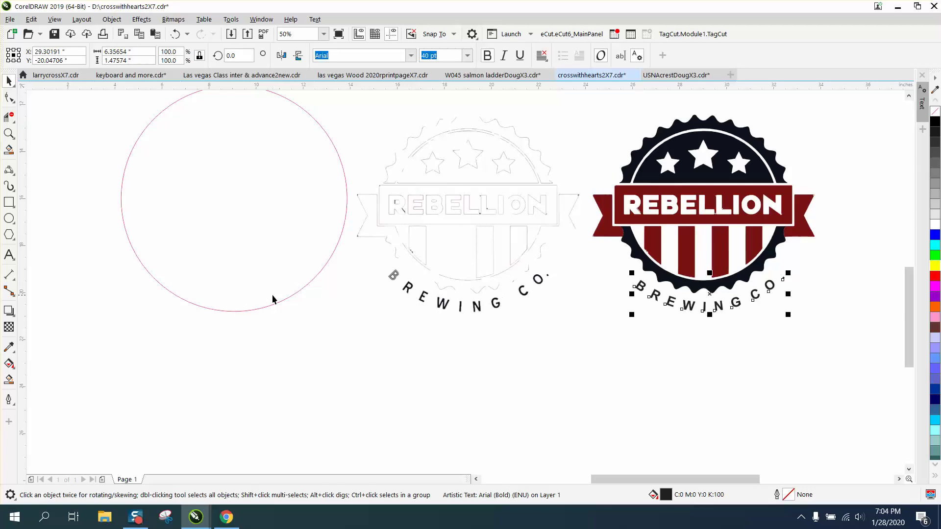
click(563, 387)
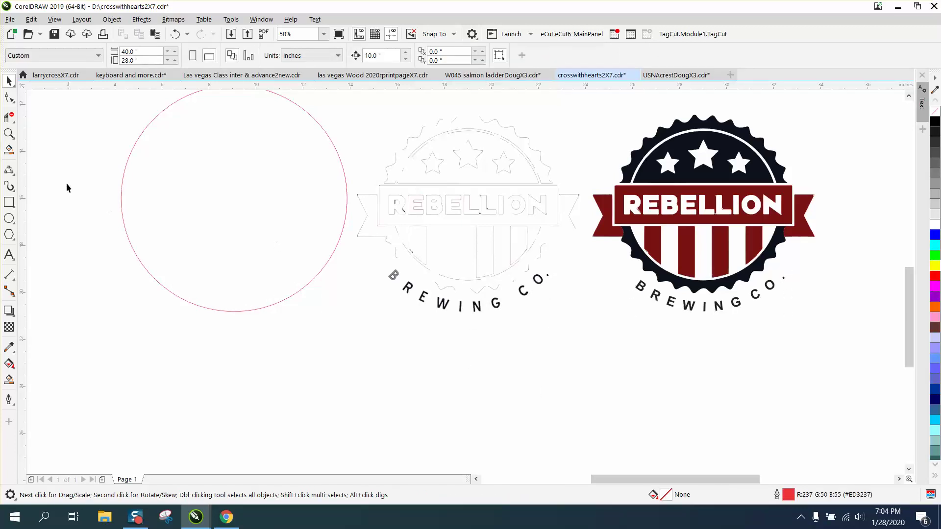
Remove the fill from the colored logo's REBELLION banner curve and give it a red hairline outline
click(8, 133)
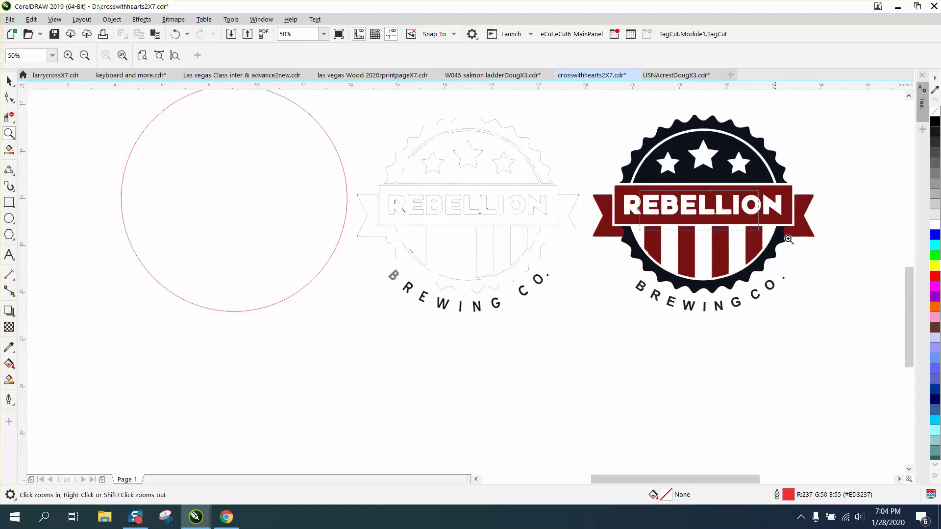
drag(788, 240, 790, 241)
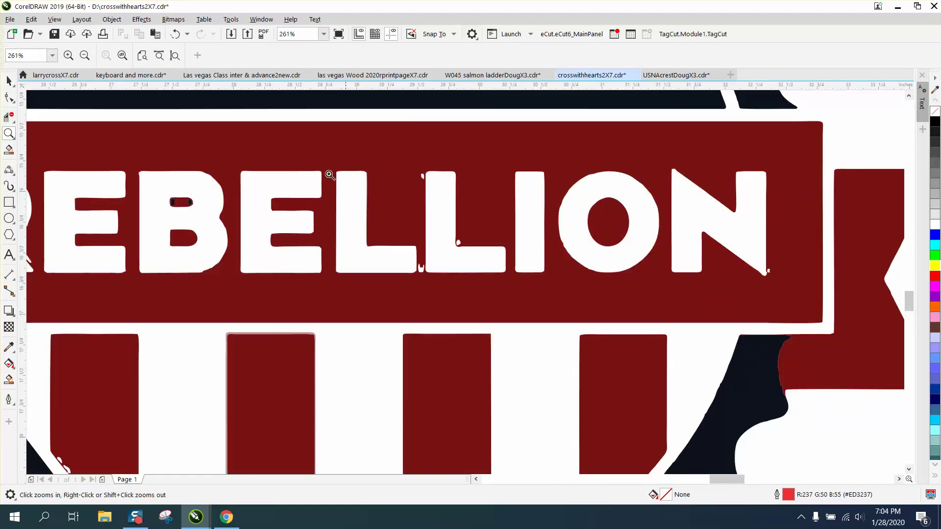
key(space)
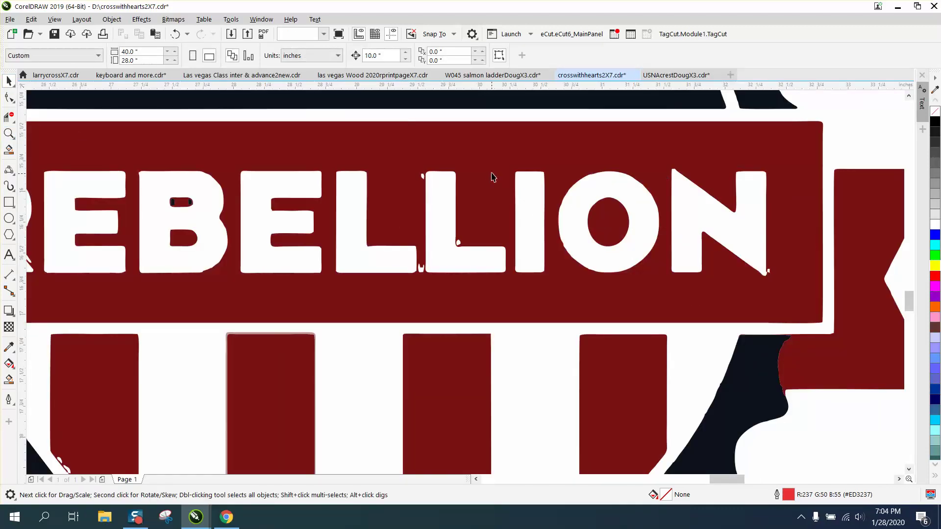
click(493, 178)
scroll(500, 169, down, 2)
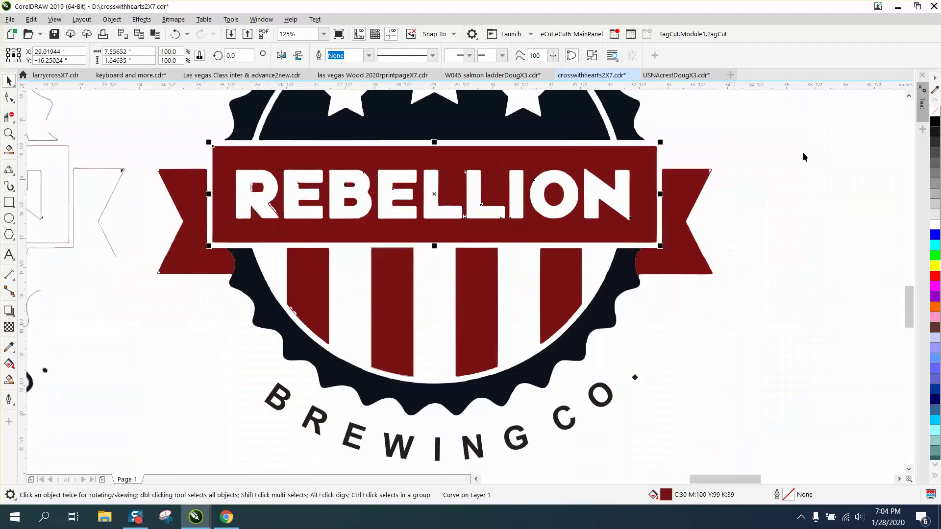
click(936, 111)
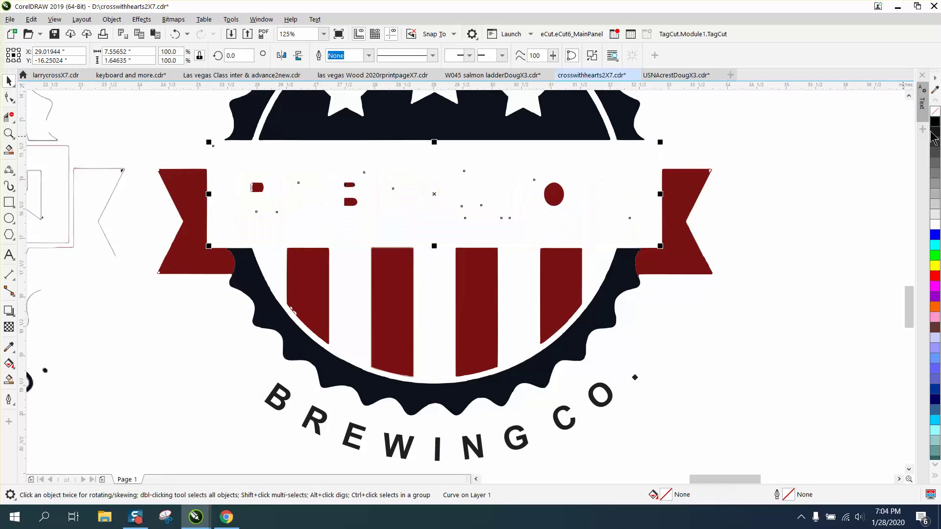
right_click(935, 266)
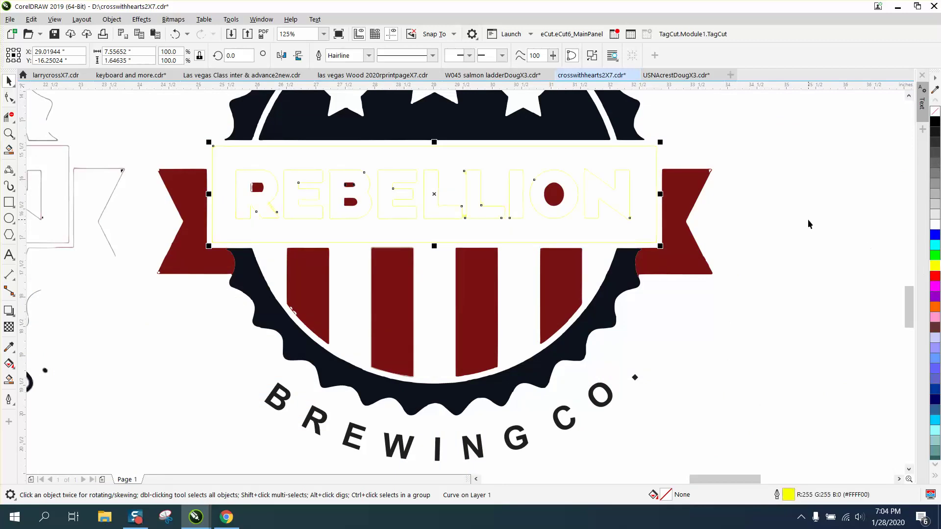
right_click(935, 275)
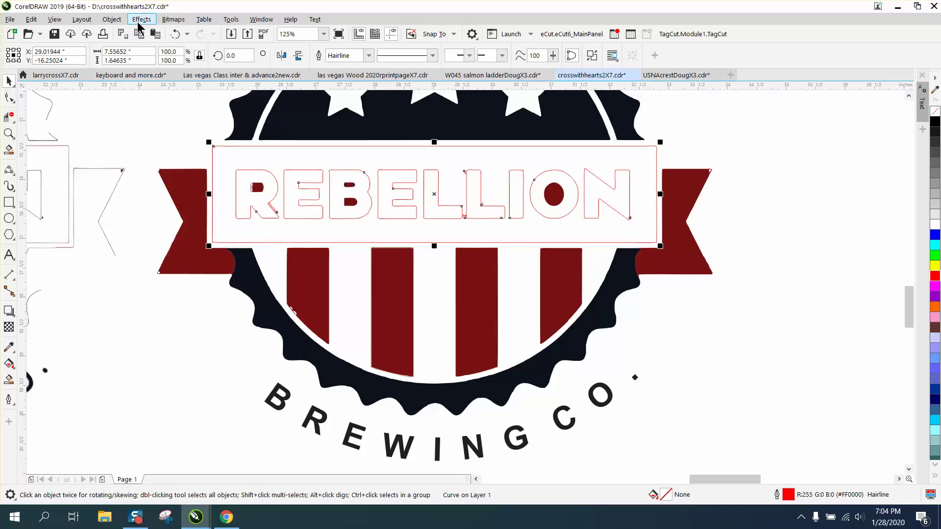
Break the outlined REBELLION banner curve apart into separate letter and fragment curves, leaving nothing selected
click(116, 20)
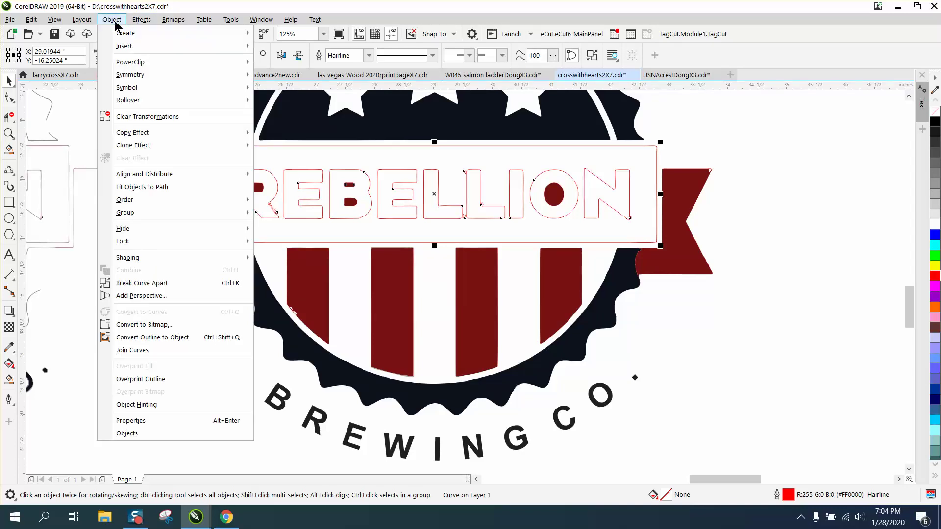
click(166, 282)
click(9, 133)
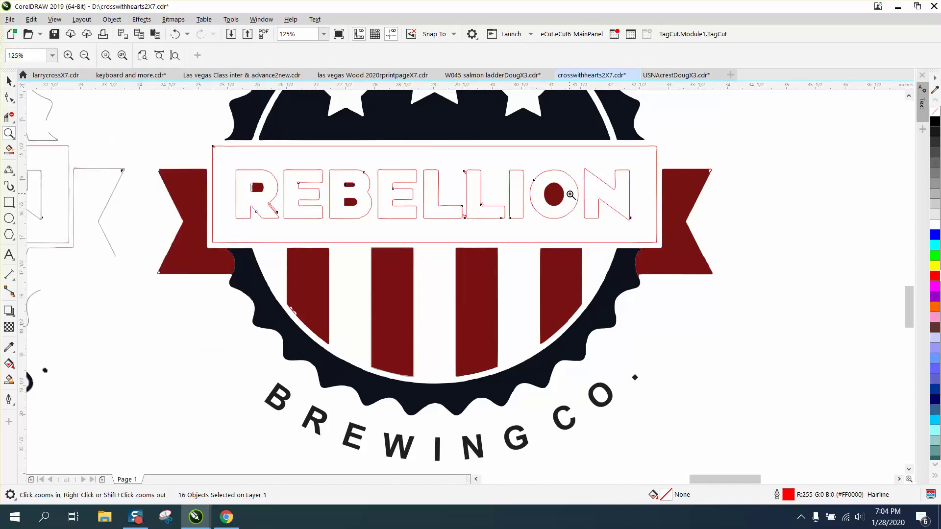
drag(461, 168, 590, 229)
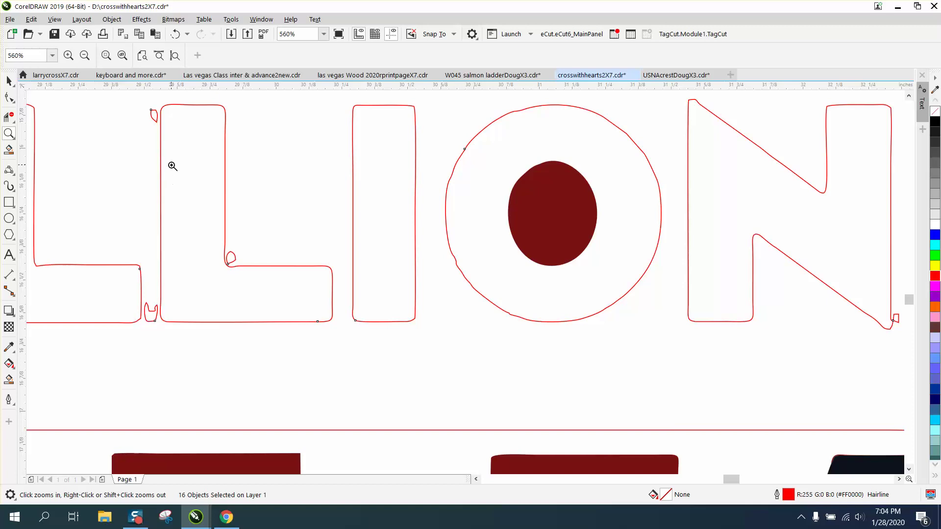
key(space)
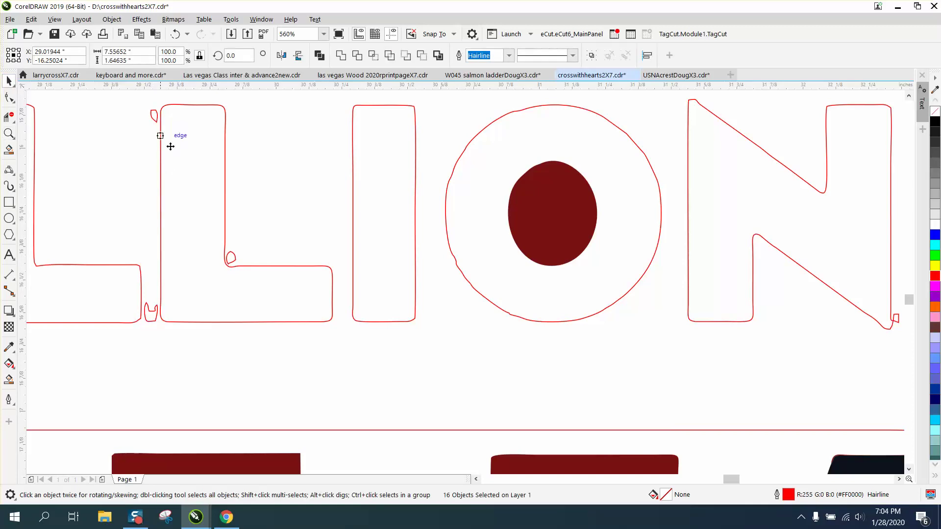
scroll(417, 322, down, 2)
click(850, 274)
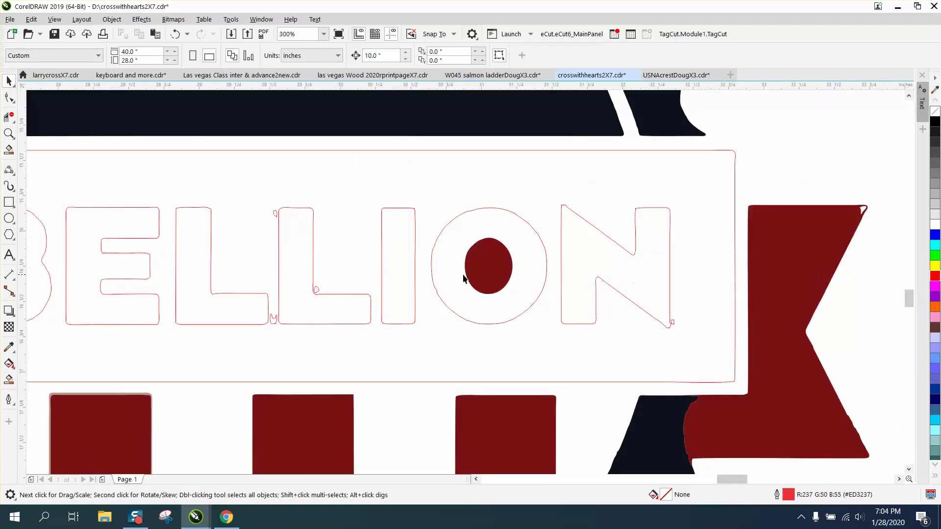
Delete the stray trace fragments around the second L, beside the foot of the N and on the R's leg
click(274, 214)
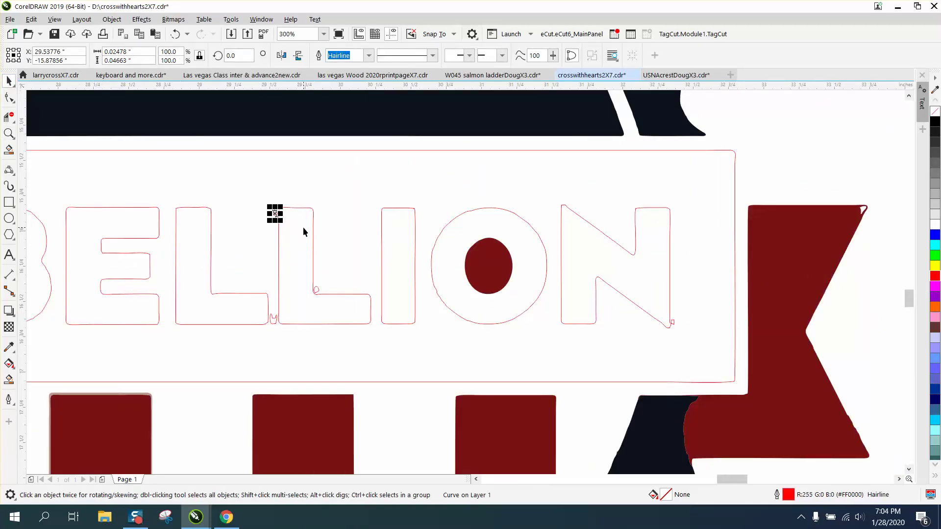
key(Delete)
click(316, 289)
key(Delete)
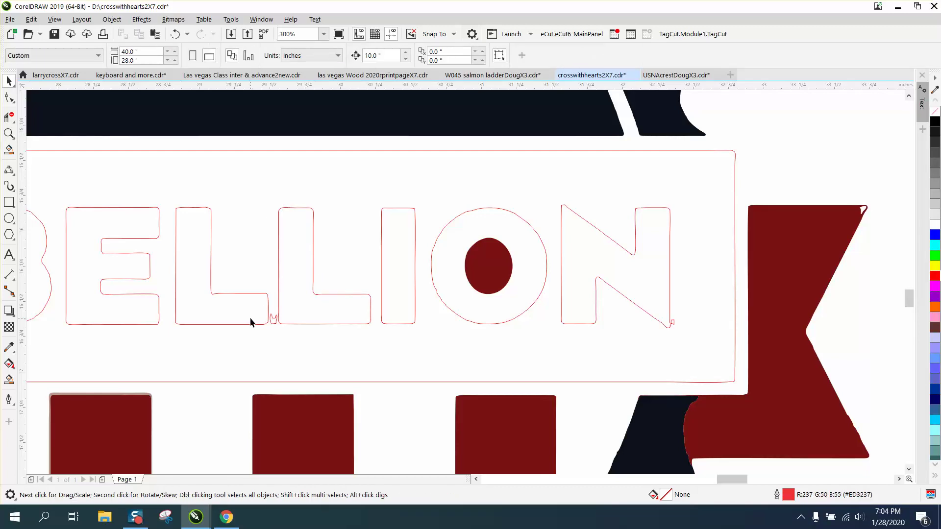
click(672, 324)
key(Delete)
scroll(666, 337, down, 2)
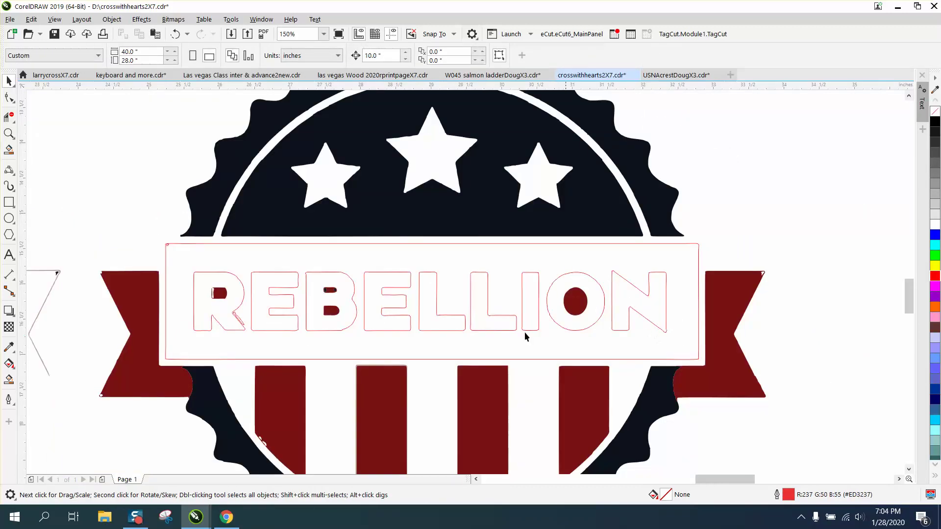
click(239, 320)
key(Delete)
Remove the fill from the R's counter and give it a red hairline outline
click(9, 133)
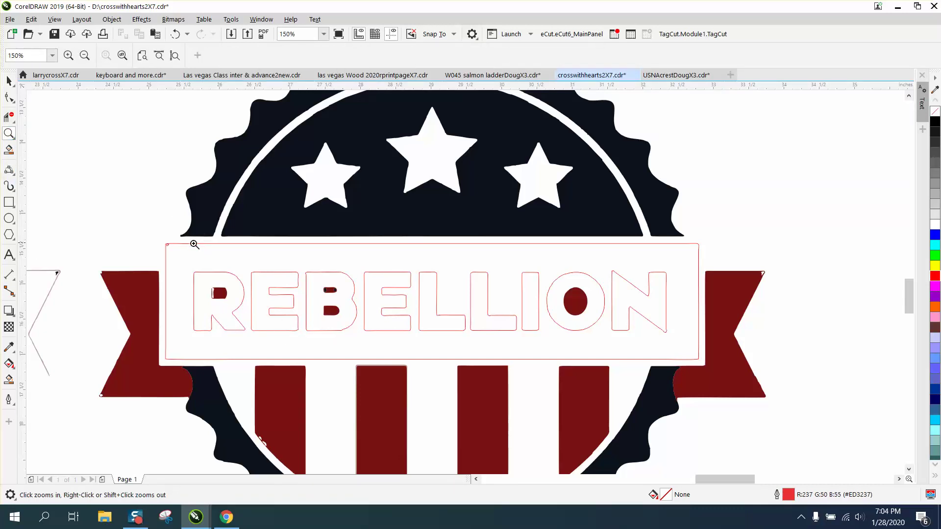
drag(189, 271, 384, 354)
click(9, 81)
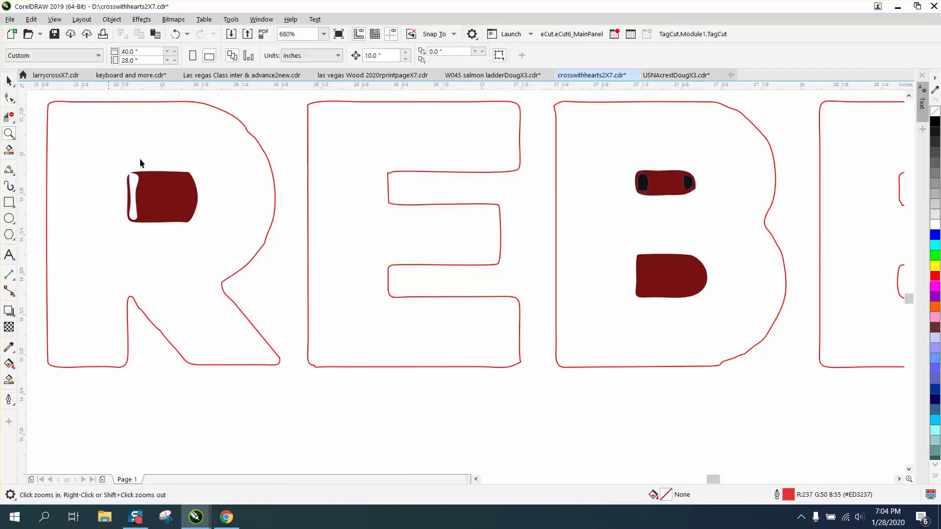
click(162, 188)
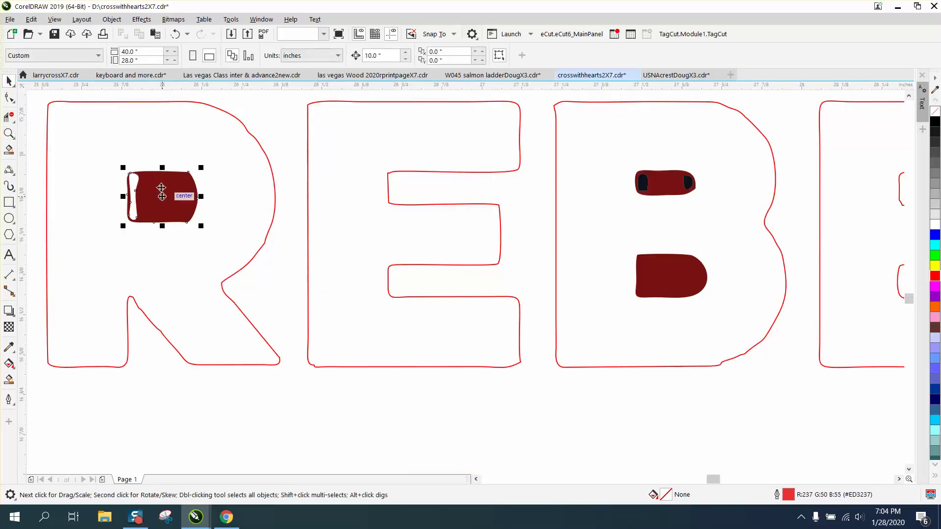
click(935, 111)
right_click(935, 278)
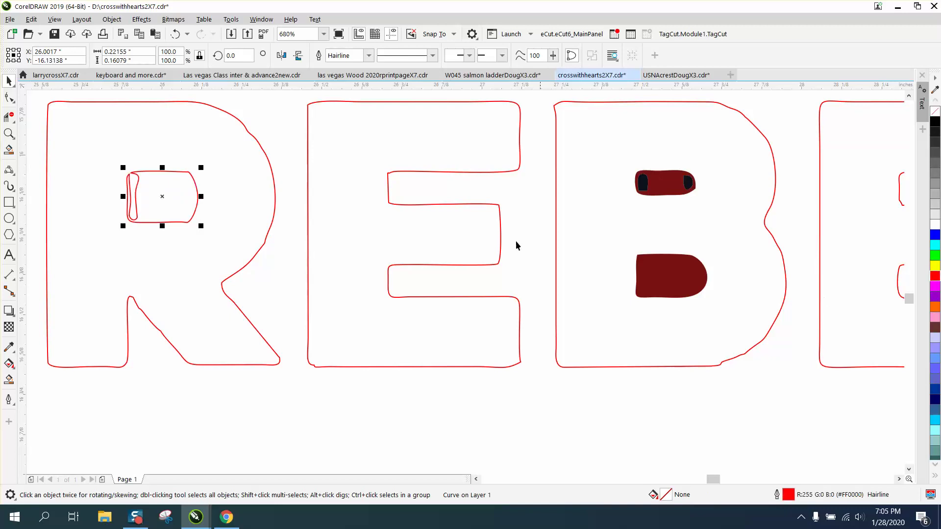
Move the upper corner node of the R's counter to close the gap, and trim away the inner sliver segments
click(9, 133)
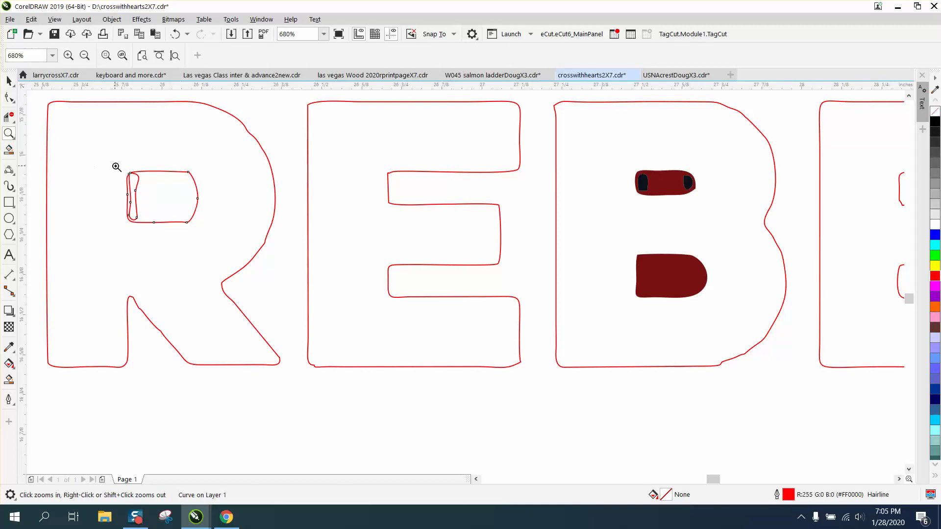
drag(116, 162, 240, 212)
click(8, 97)
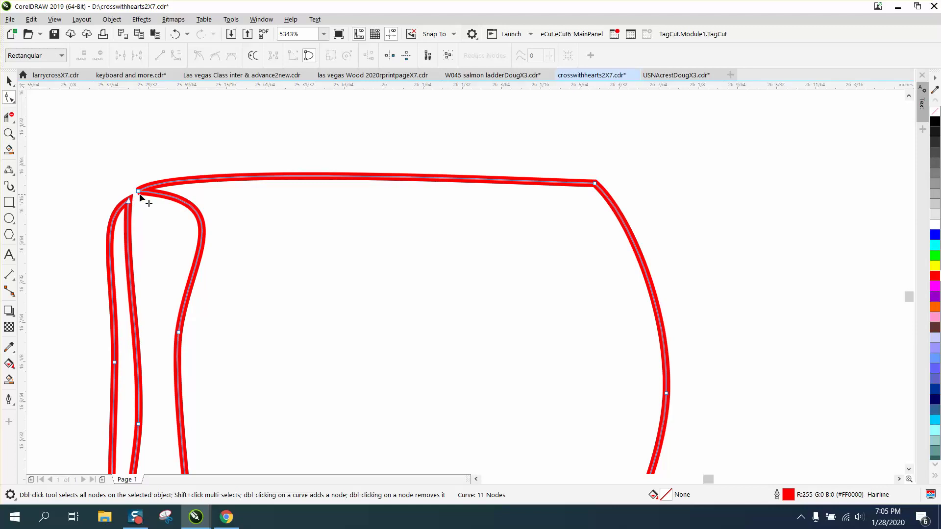
drag(139, 193, 133, 198)
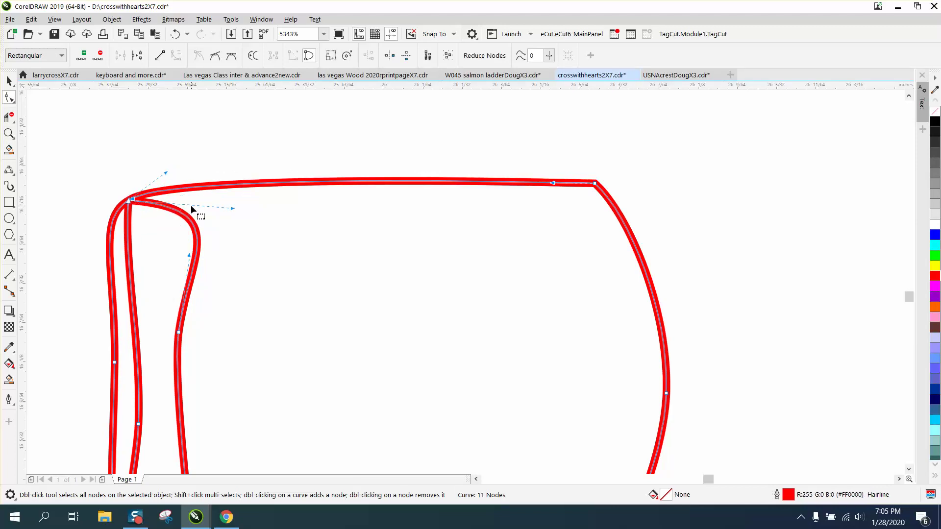
click(9, 118)
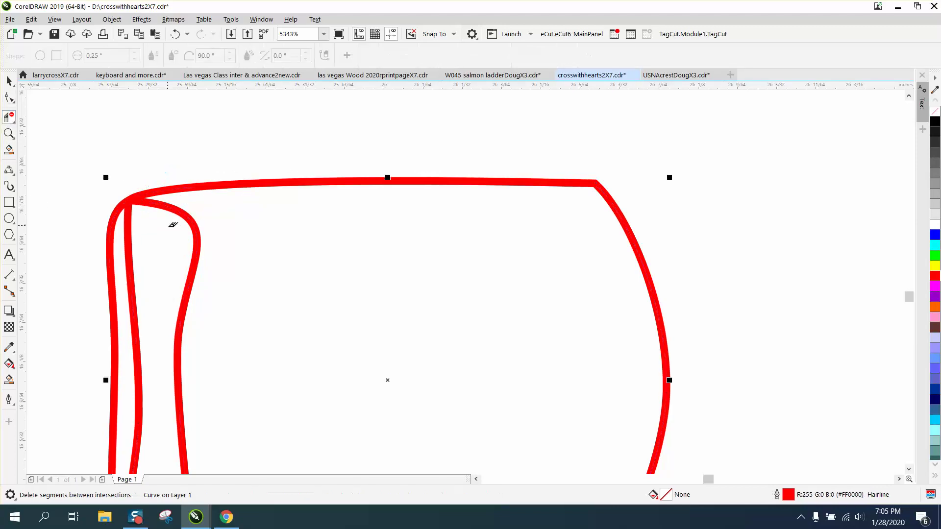
click(197, 232)
scroll(218, 235, down, 5)
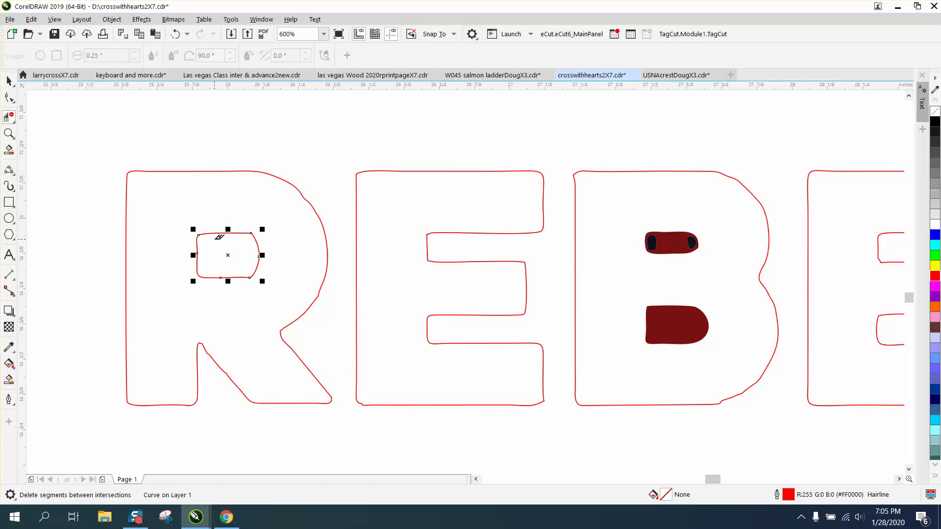
Remove the fill from the B's upper counter and give it a red hairline outline
click(9, 82)
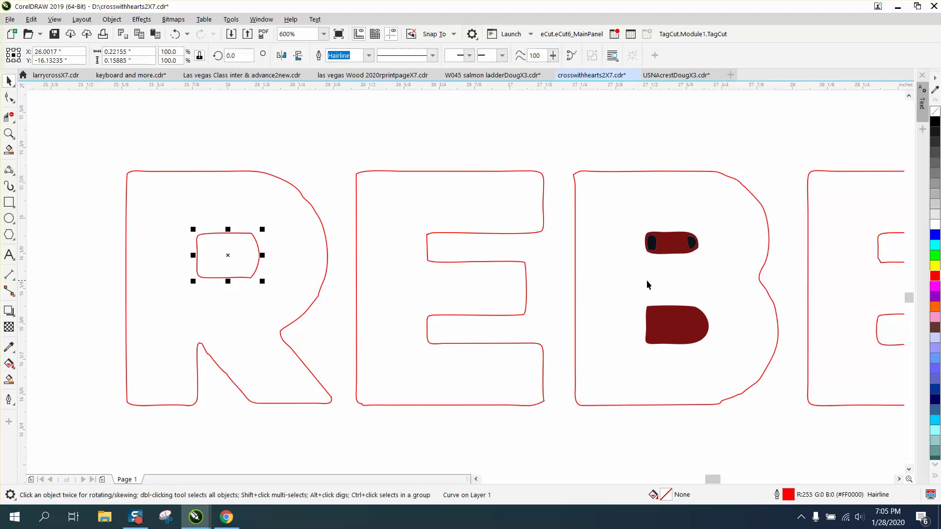
drag(680, 256, 678, 245)
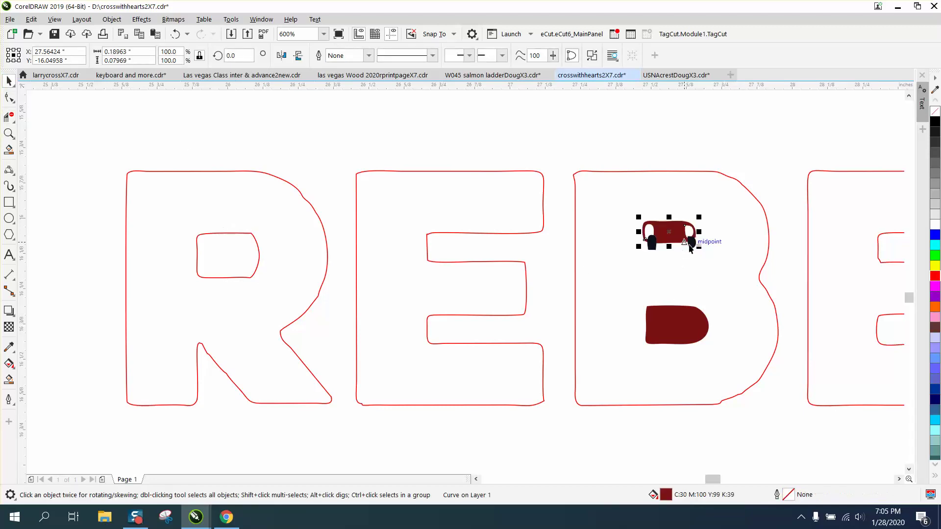
click(175, 34)
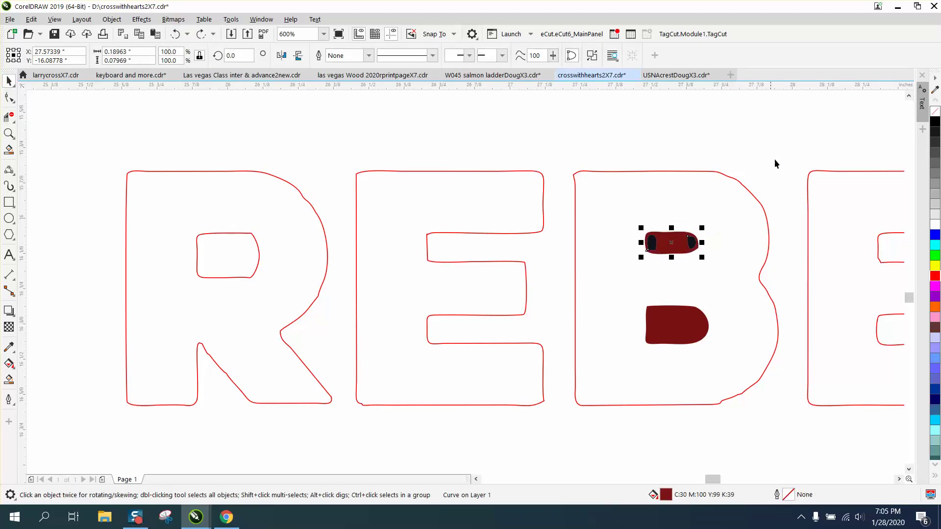
click(935, 111)
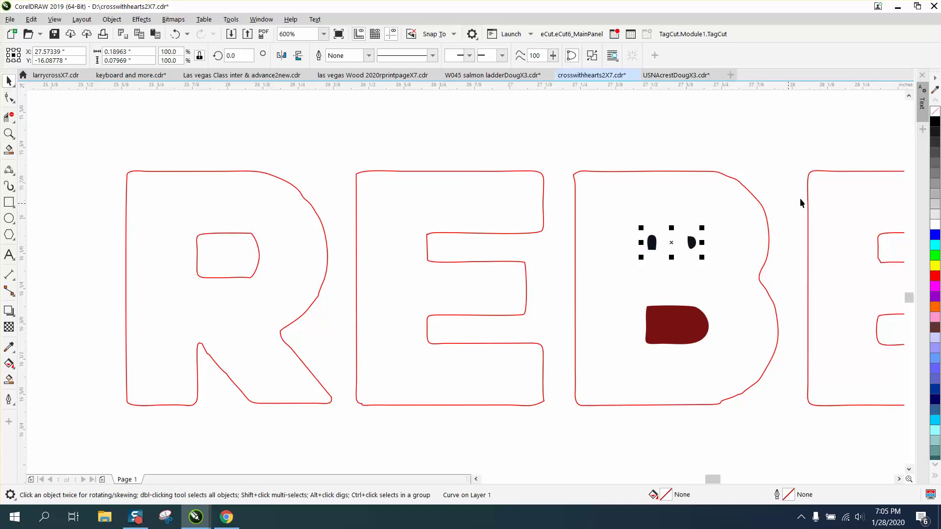
right_click(935, 275)
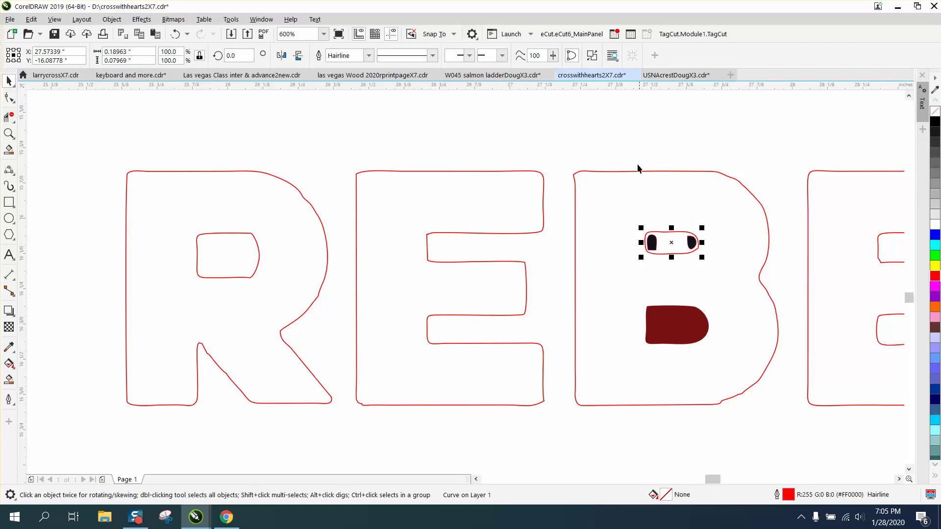
Delete the dark fragment at the left end of the B's upper counter
click(618, 154)
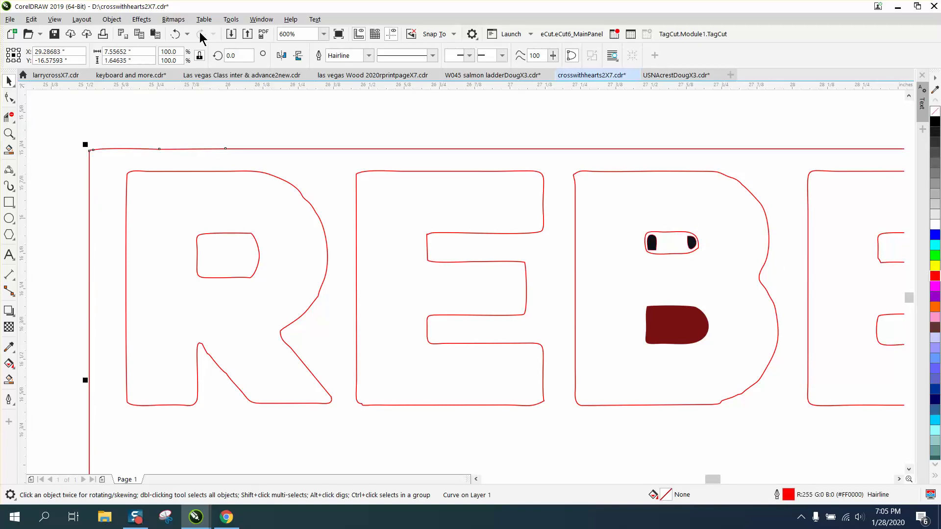
click(176, 34)
click(652, 243)
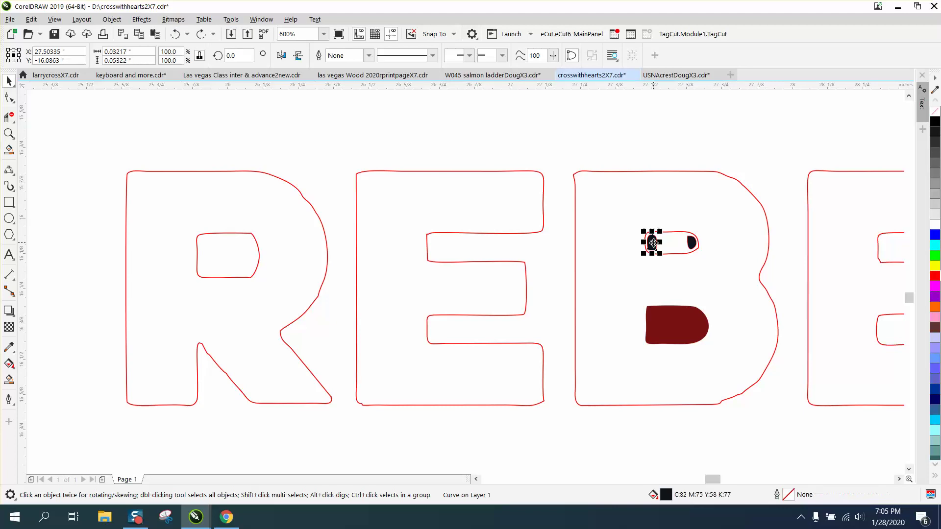
key(Delete)
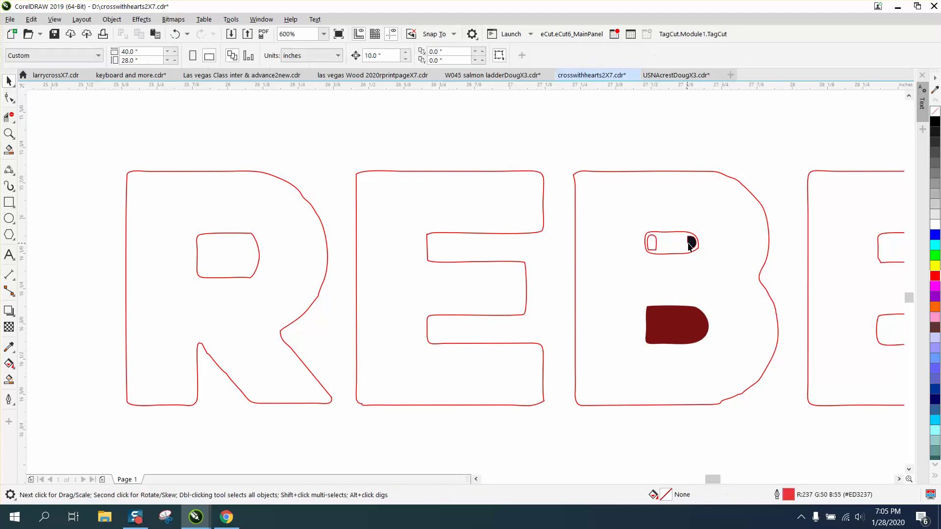
click(656, 243)
key(Delete)
click(173, 33)
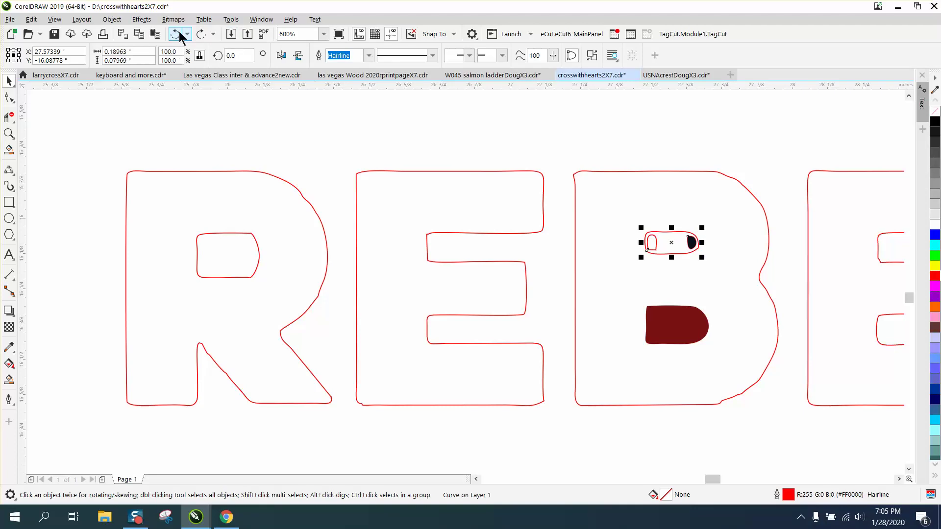
Remove the fill from the dark fragment at the right end of the B's upper counter
click(747, 182)
click(694, 247)
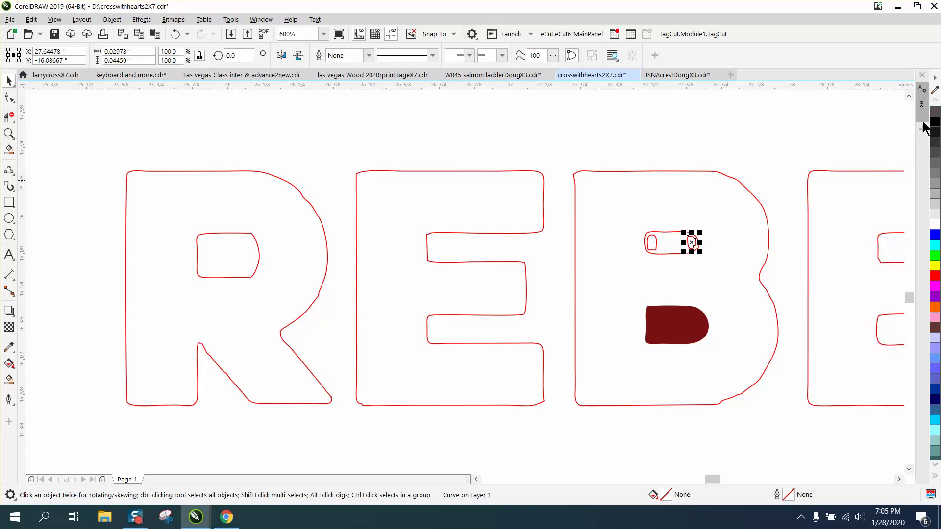
click(712, 233)
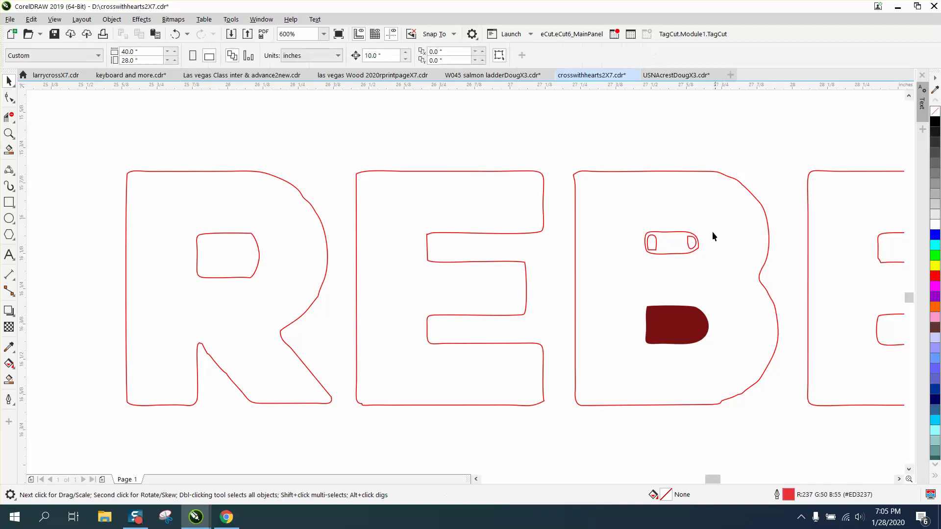
Move the B's outer outline up 10 inches, away from its counters, keeping the upper counter in place and selected
click(690, 245)
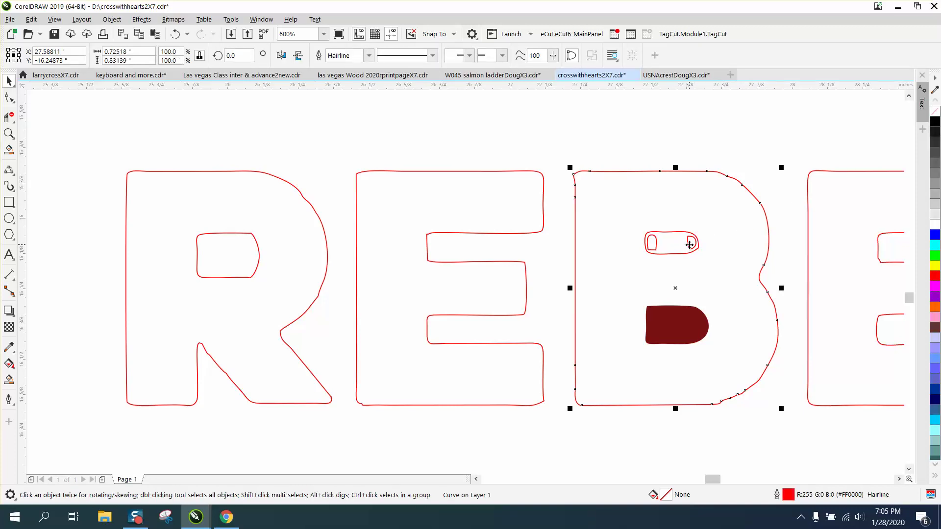
key(Up)
click(688, 244)
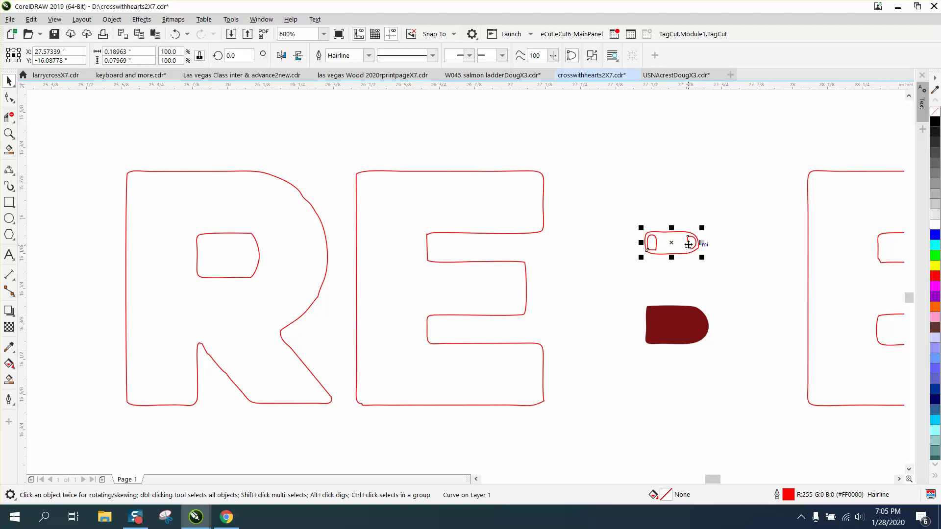
key(Up)
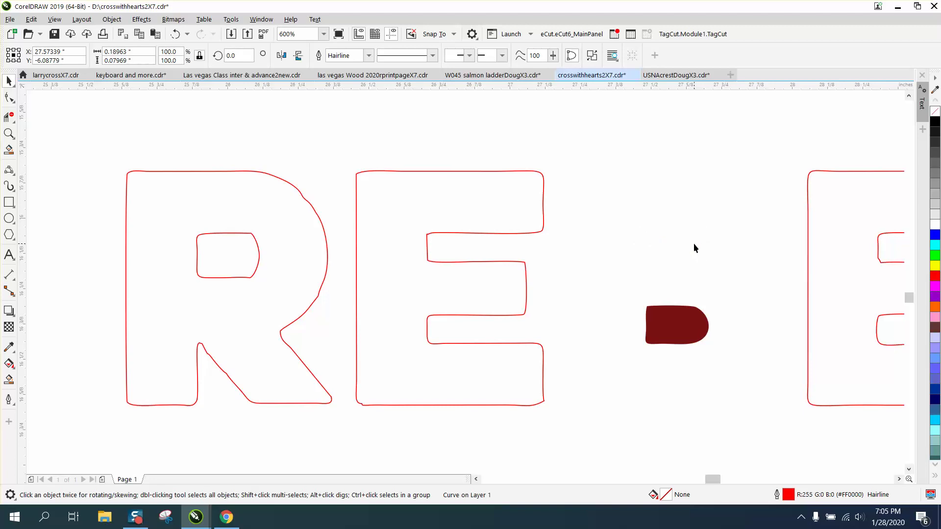
key(ctrl+z)
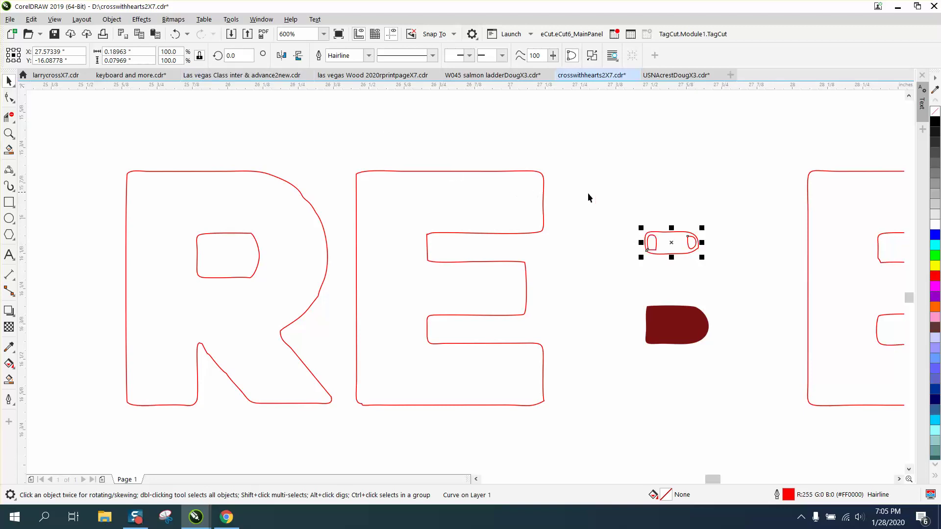
Break the B's upper counter curve apart and delete the two small shapes inside it
click(112, 19)
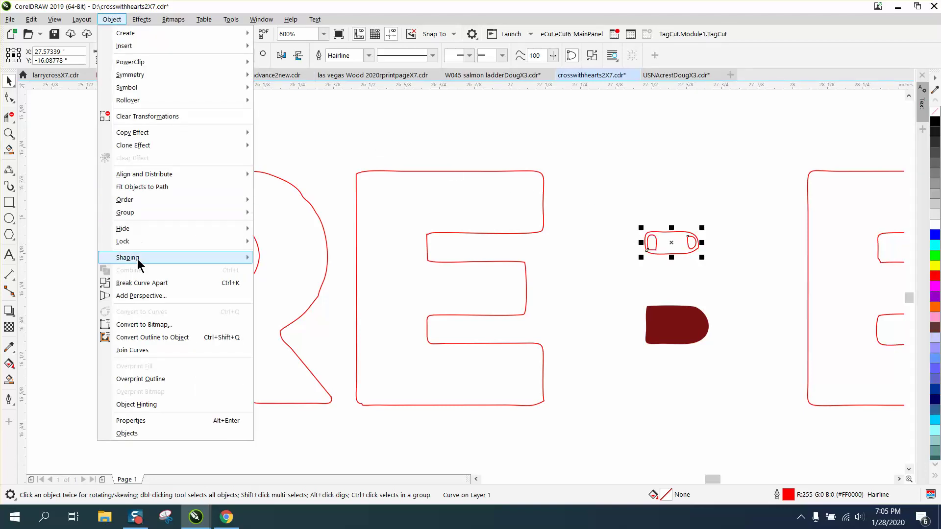
click(147, 283)
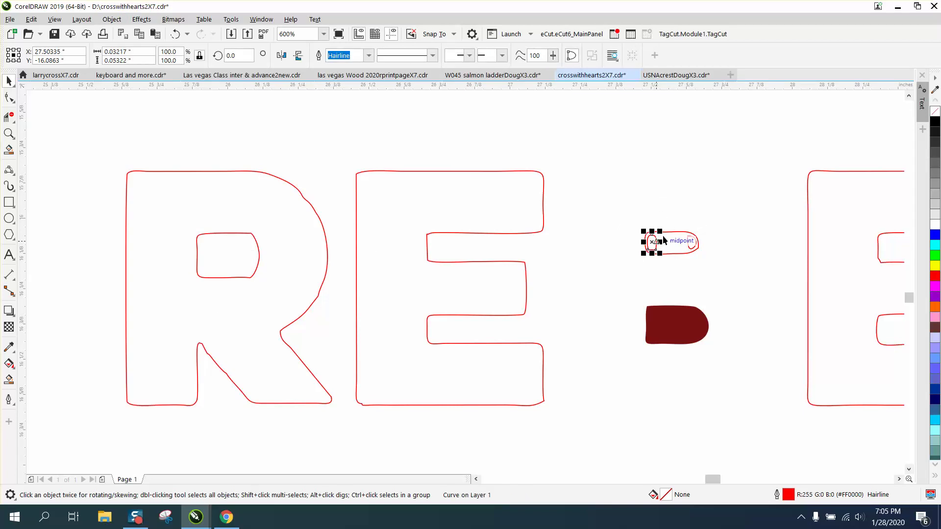
click(676, 243)
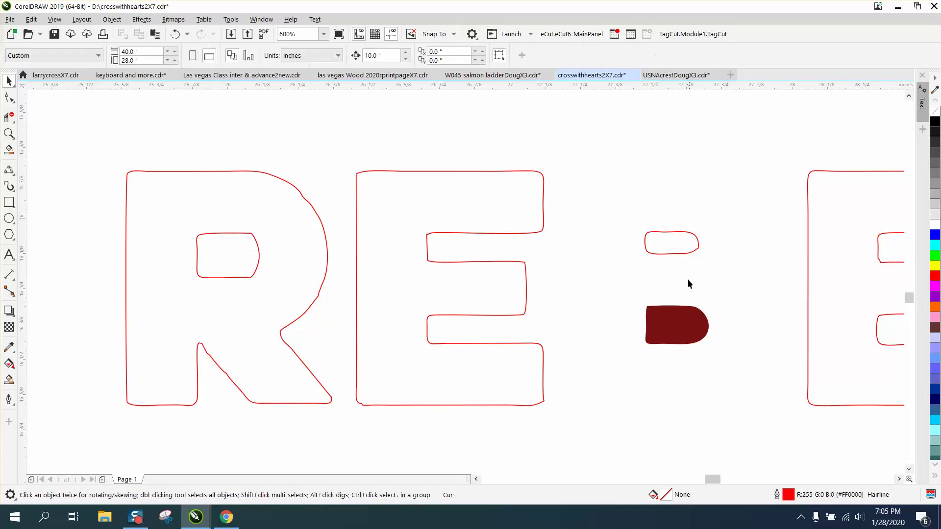
Remove the dark red fill from the B's lower counter and give it a red hairline outline
click(685, 315)
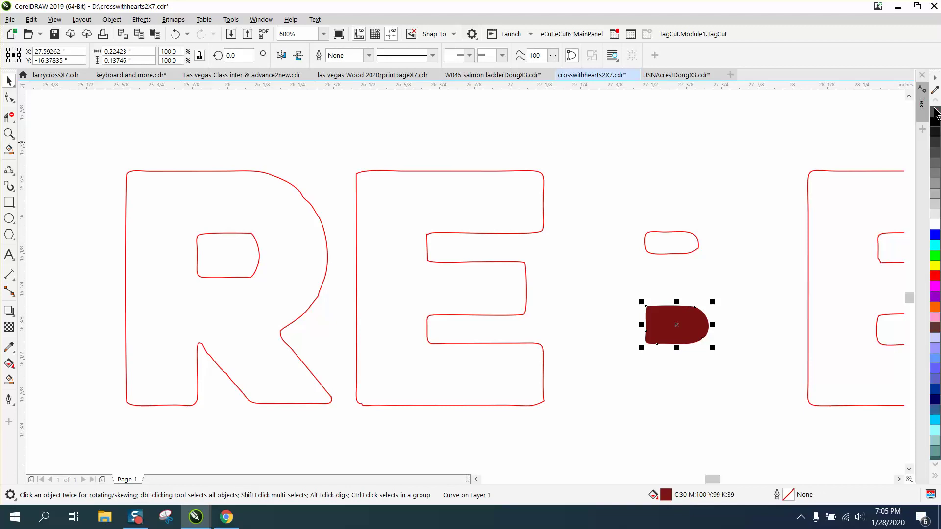
click(936, 111)
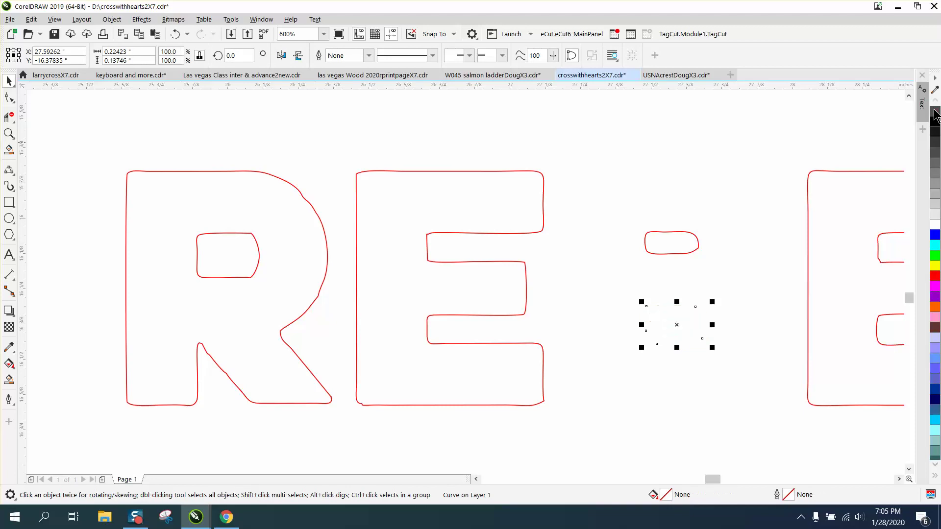
right_click(934, 277)
Move the B's outer outline back down 10 inches so it surrounds its two counters in the banner
scroll(563, 149, down, 3)
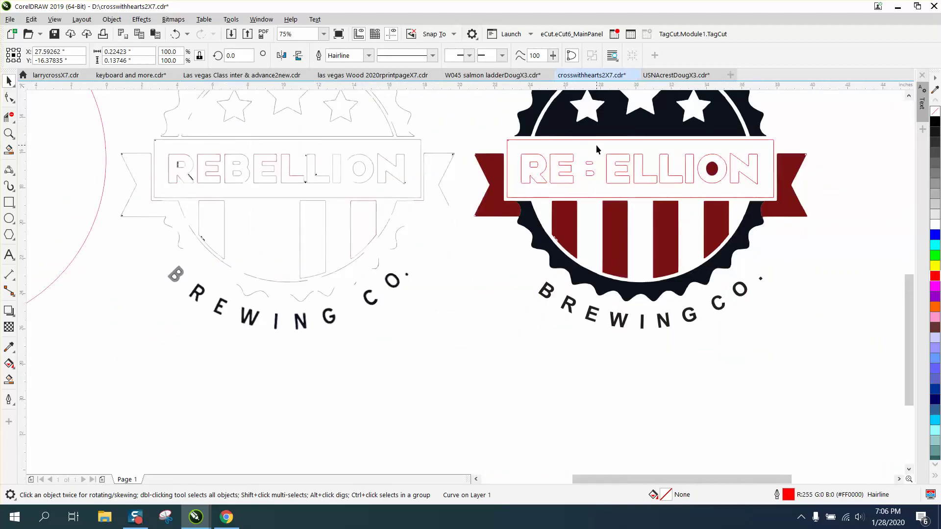
scroll(596, 145, down, 1)
drag(907, 292, 907, 249)
drag(591, 119, 592, 115)
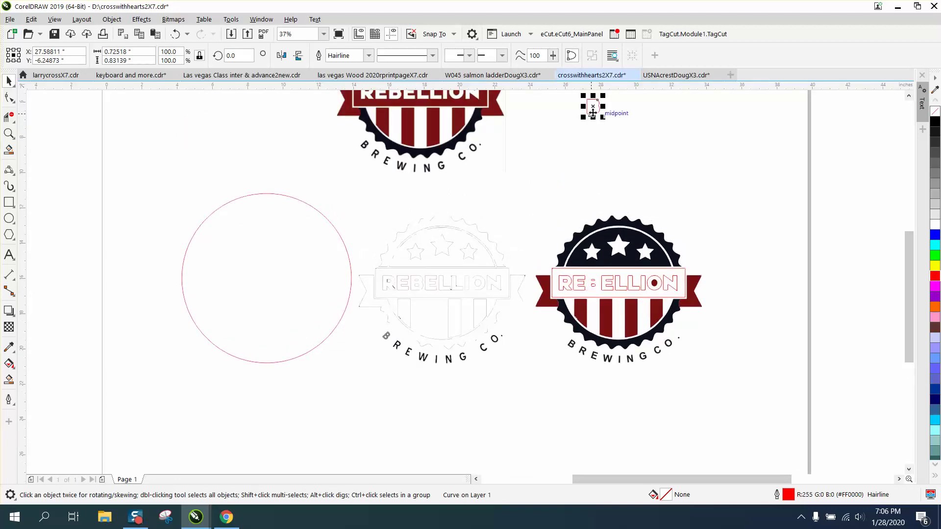
key(ctrl+z)
Remove the dark red fill from the O's counter and give it a black hairline outline
click(9, 133)
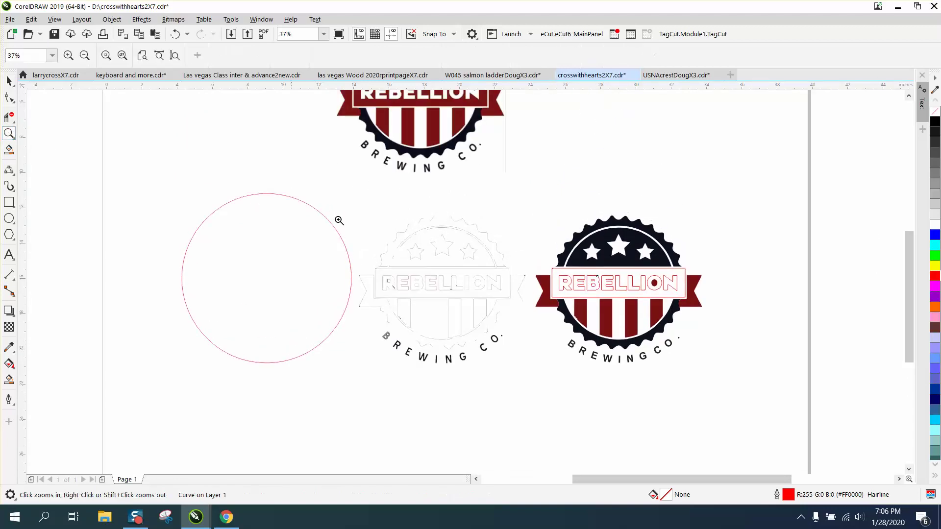
drag(618, 256, 686, 319)
key(space)
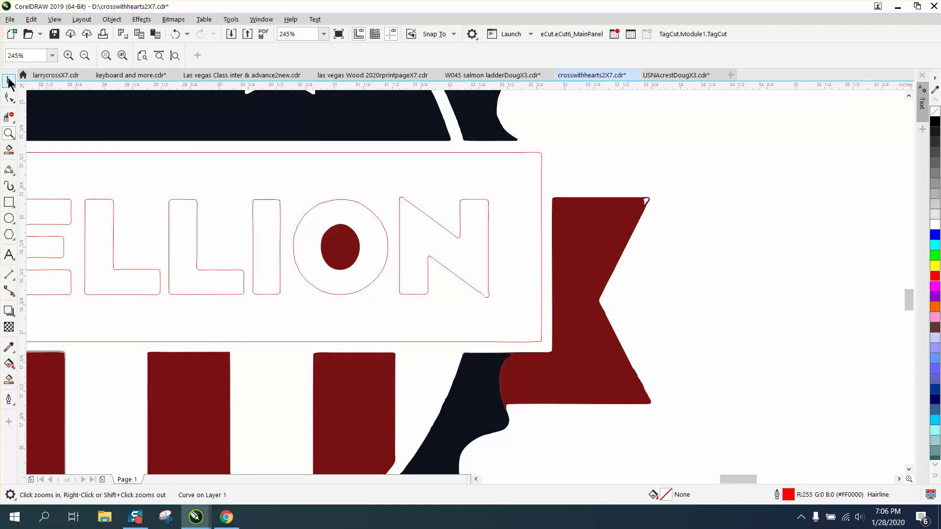
click(444, 232)
click(346, 242)
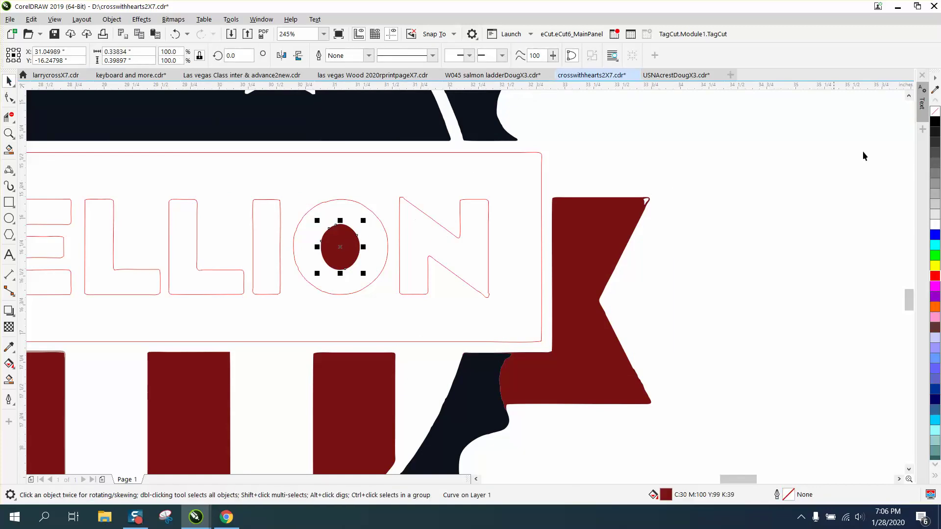
click(935, 112)
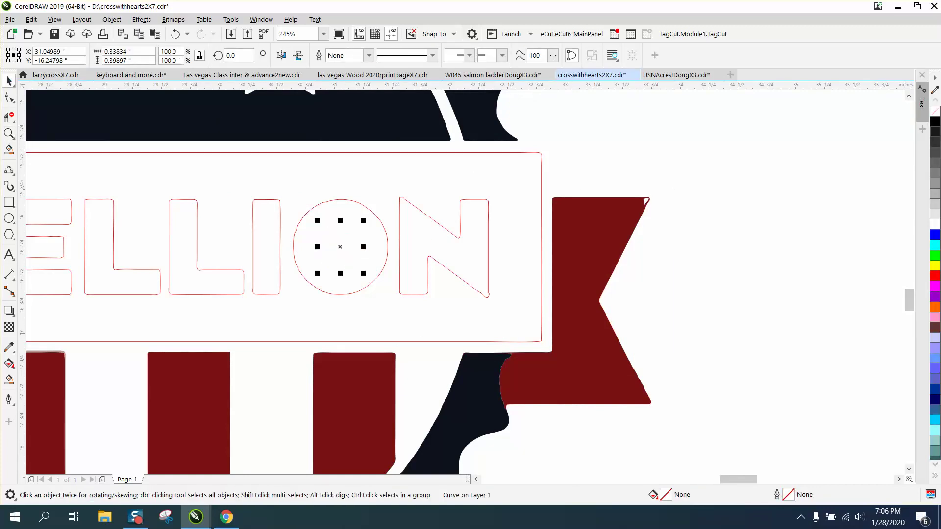
right_click(936, 124)
Place a yellow rectangle about 11.3 by 8.8 inches behind the logo to check its open areas, and delete it
scroll(610, 170, down, 3)
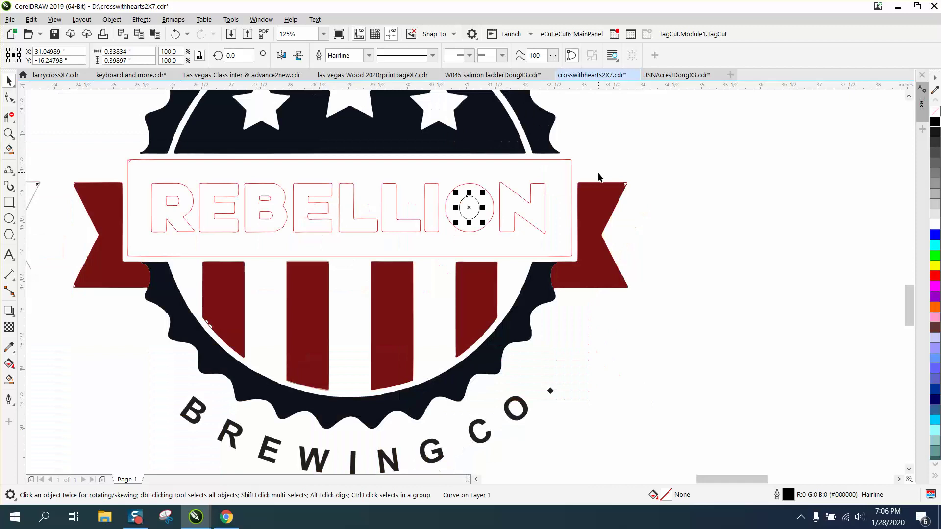
scroll(654, 270, down, 3)
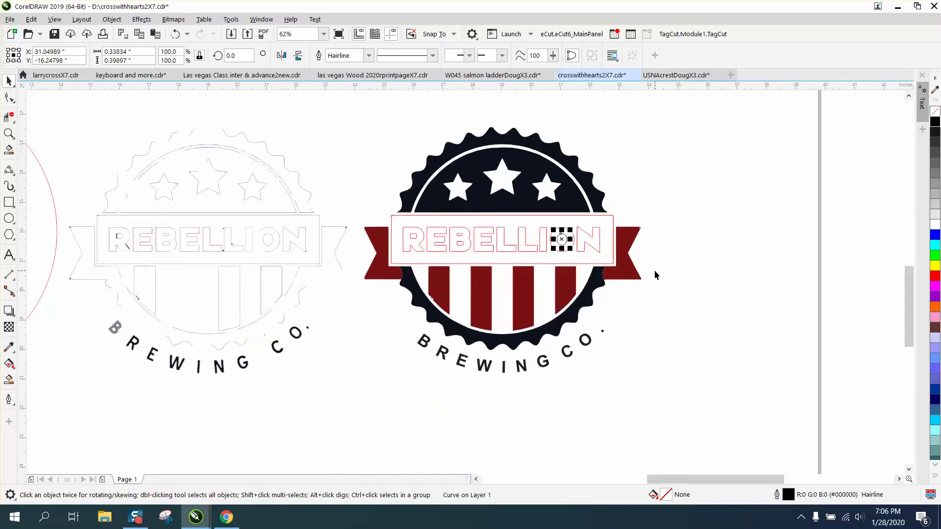
click(9, 202)
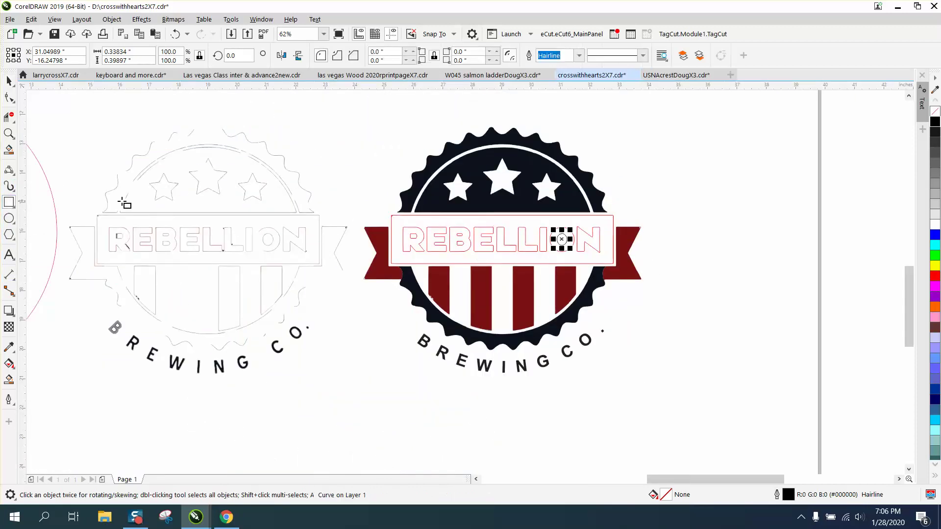
drag(359, 119, 691, 378)
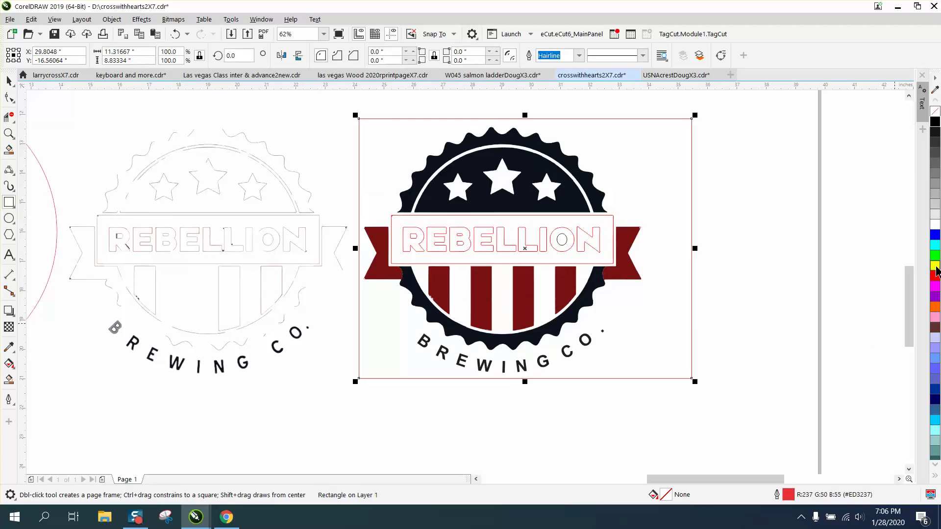
click(935, 265)
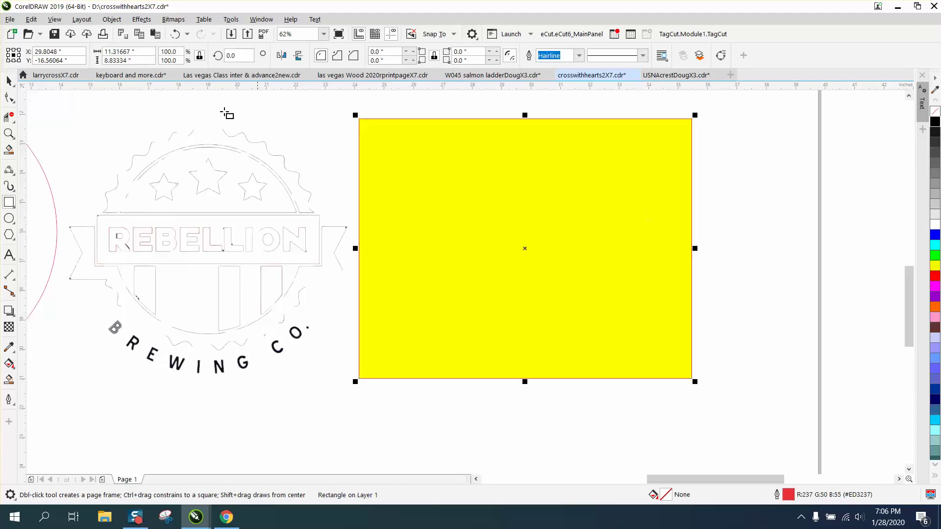
click(112, 20)
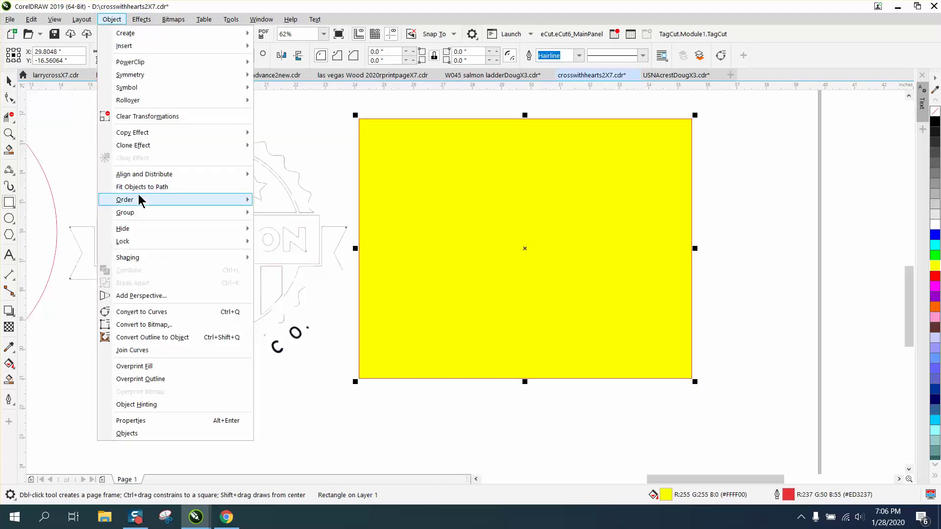
mouse_move(143, 199)
click(269, 213)
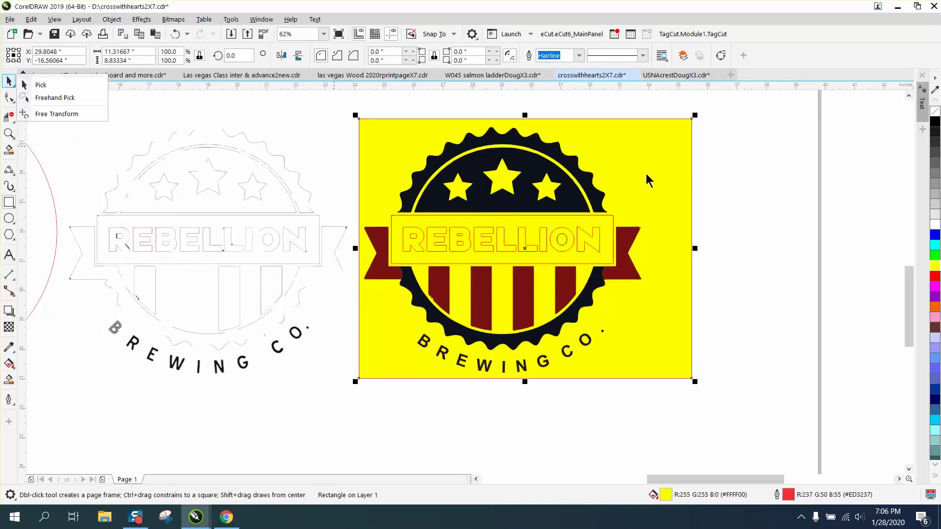
key(Delete)
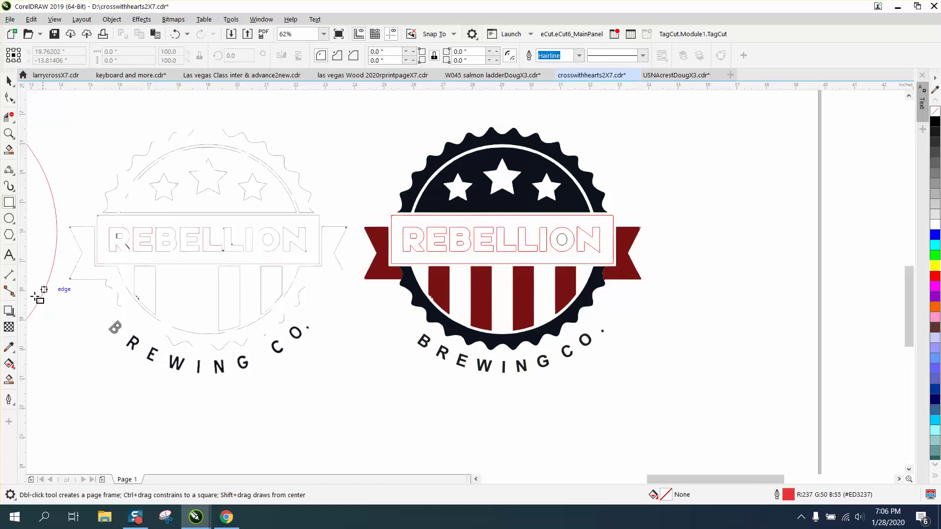
Smart-fill the banner background around the REBELLION letters and both ribbon tails with black, without an outline
click(9, 379)
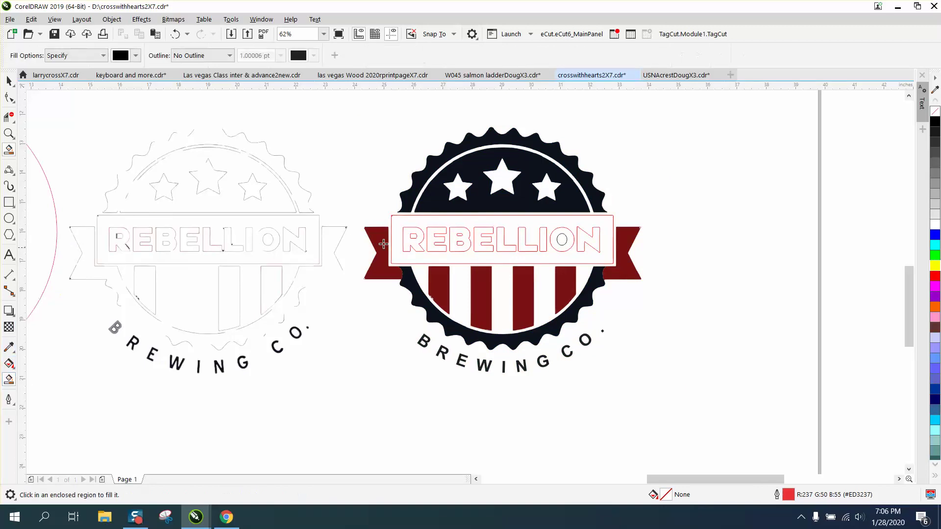
click(400, 225)
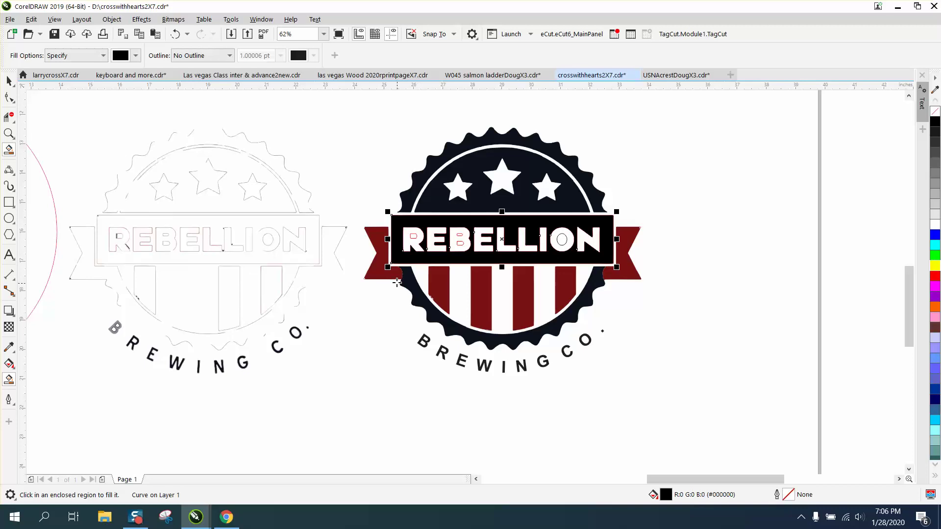
click(381, 274)
click(622, 270)
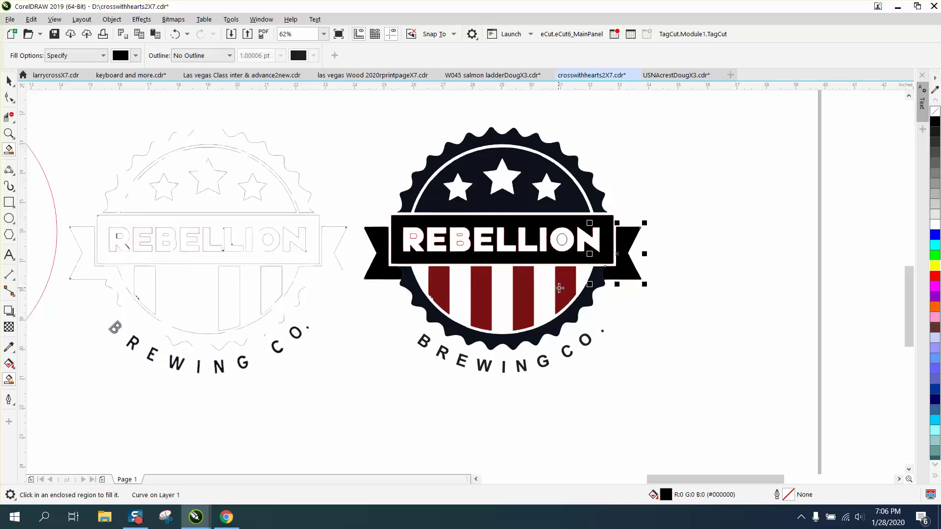
Smart-fill the four dark red stripes below the banner with black
click(559, 288)
click(526, 286)
click(482, 293)
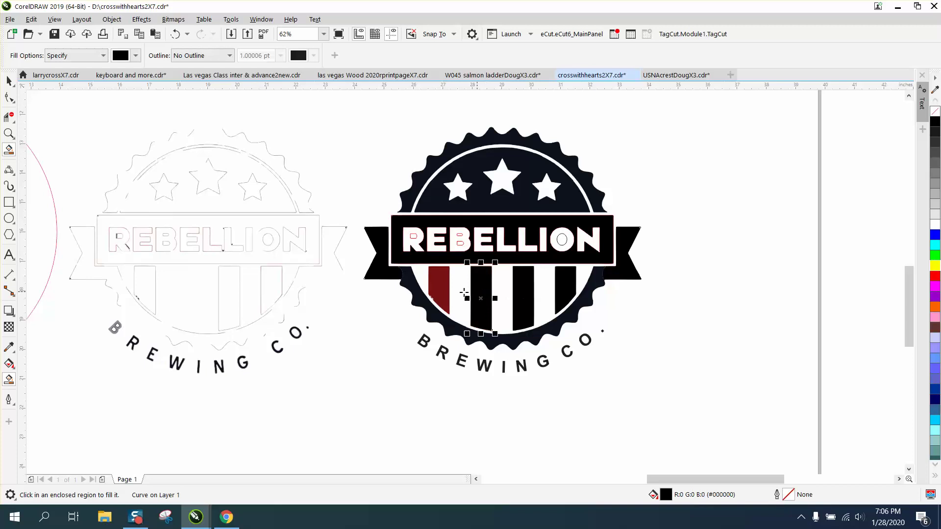
click(438, 290)
Smart-fill the counters of the R, B and O and the small gap at the right ribbon tail's upper tip with black
click(411, 237)
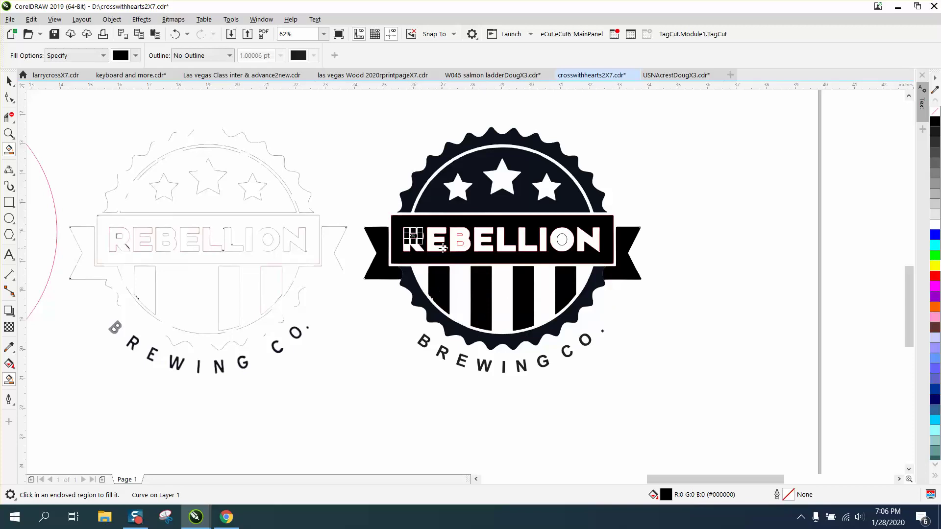
click(9, 133)
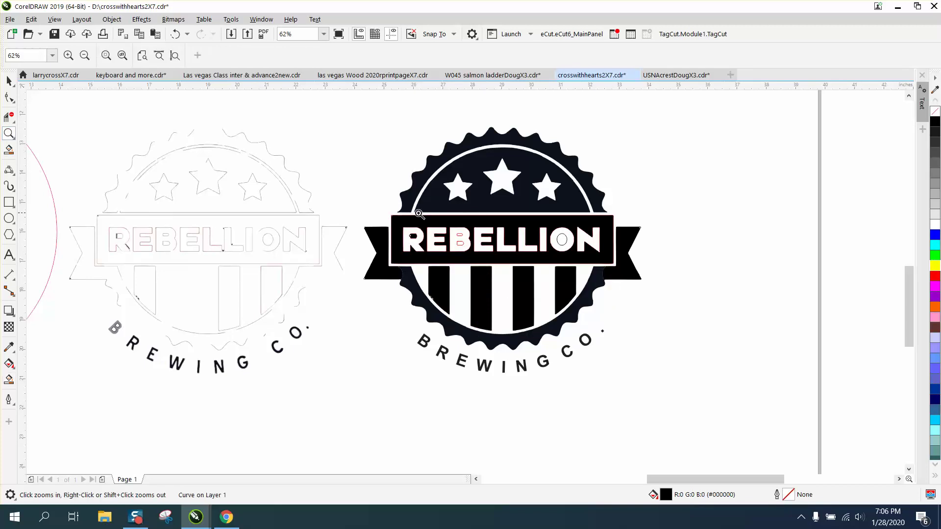
drag(414, 210, 647, 269)
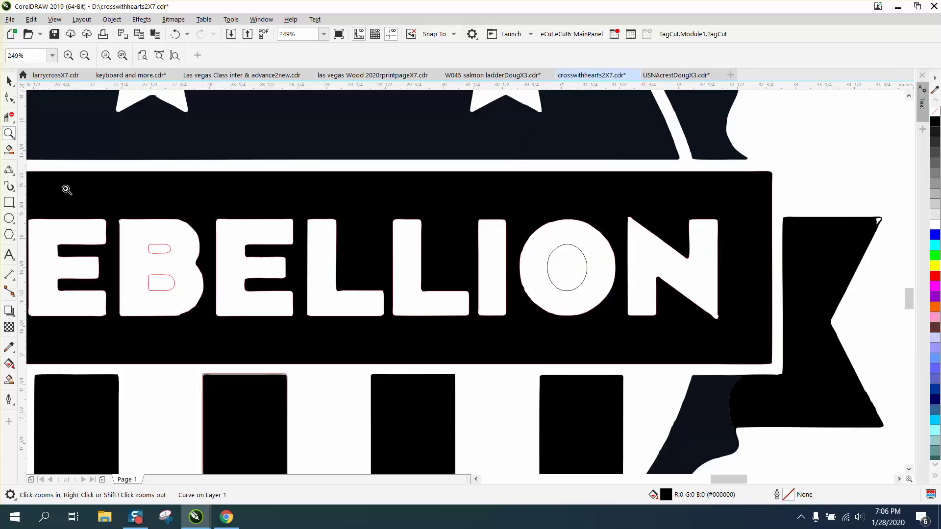
click(9, 380)
click(154, 250)
click(162, 282)
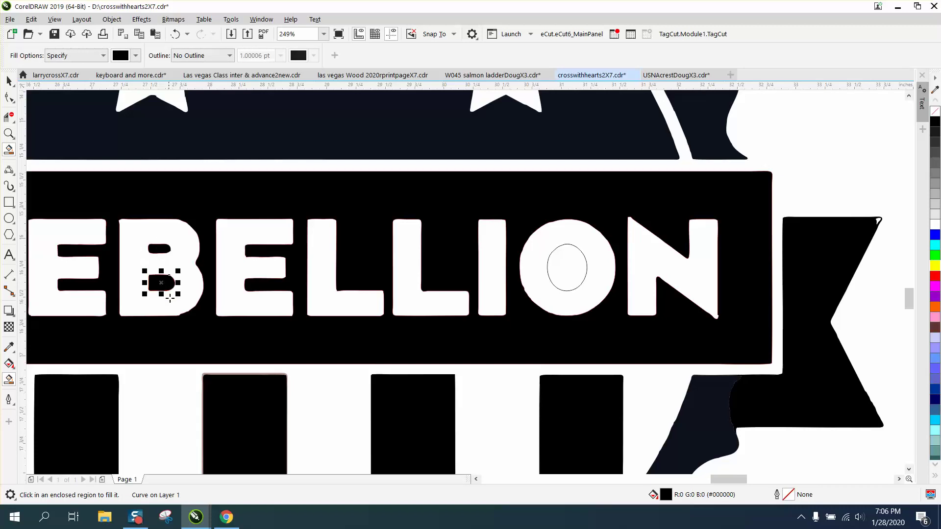
click(566, 264)
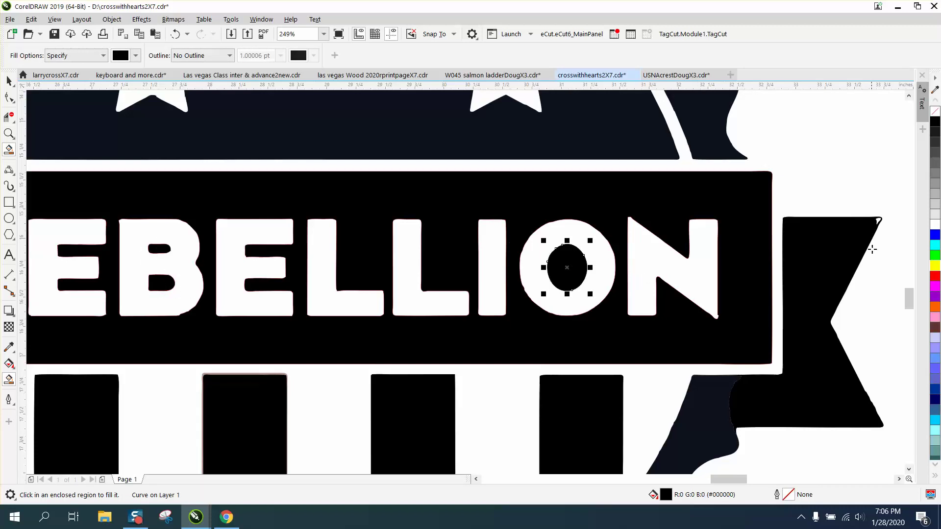
click(877, 221)
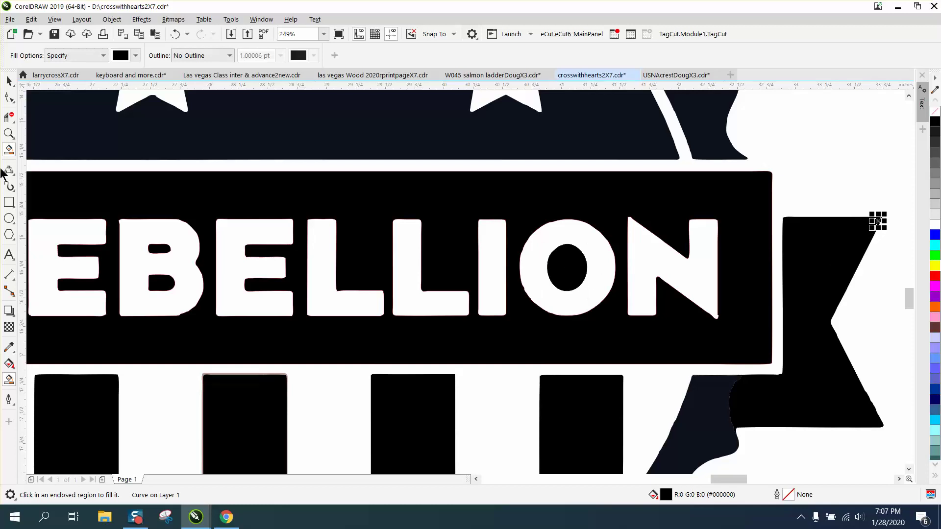
Smooth the bump at the N's lower-right corner using the Smooth tool with a 0.25-inch nib size
click(9, 133)
drag(638, 229, 794, 348)
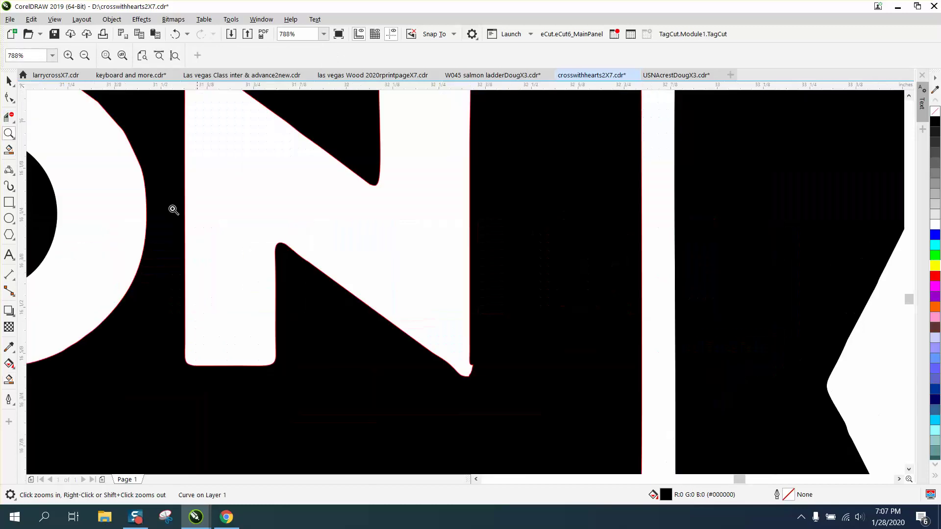
click(13, 102)
click(14, 101)
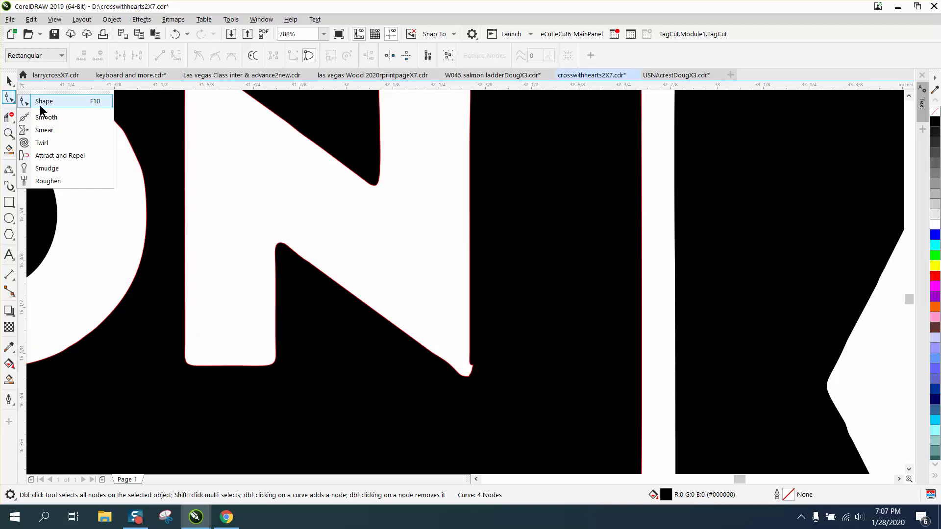
click(83, 118)
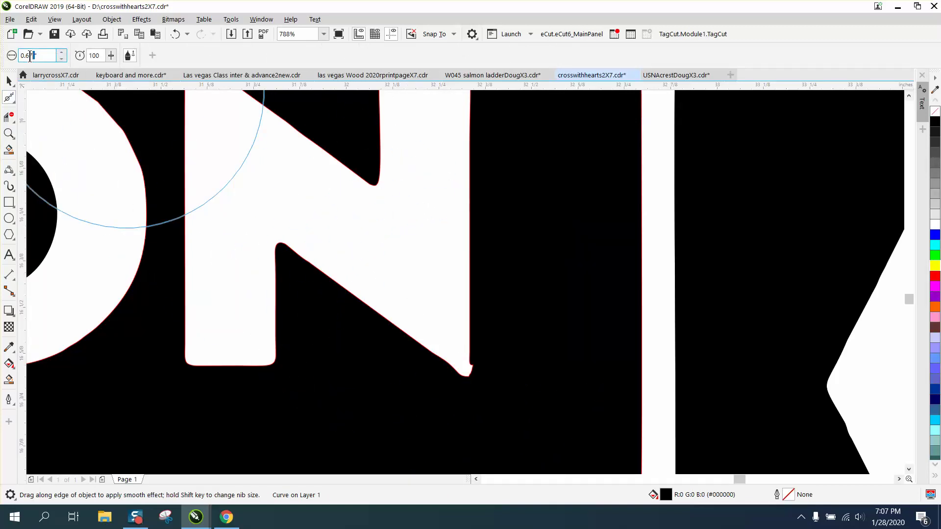
text(25)
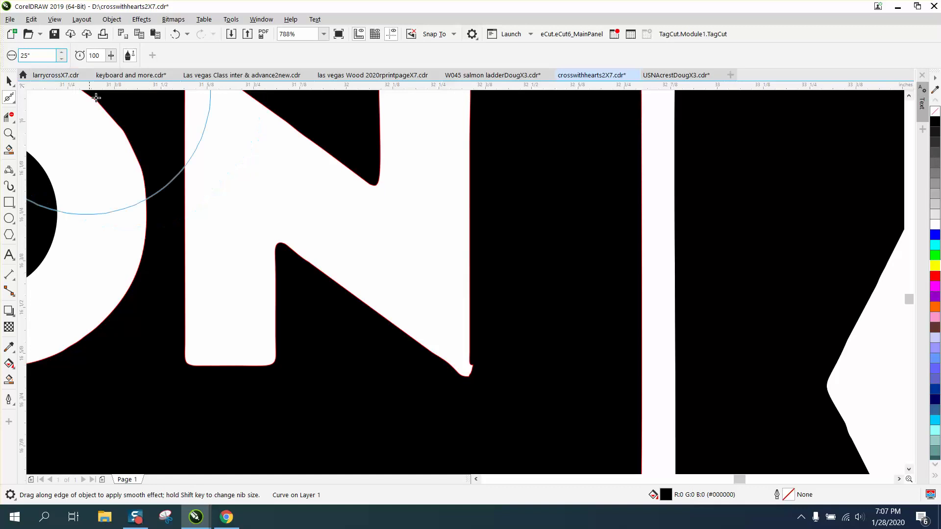
key(Return)
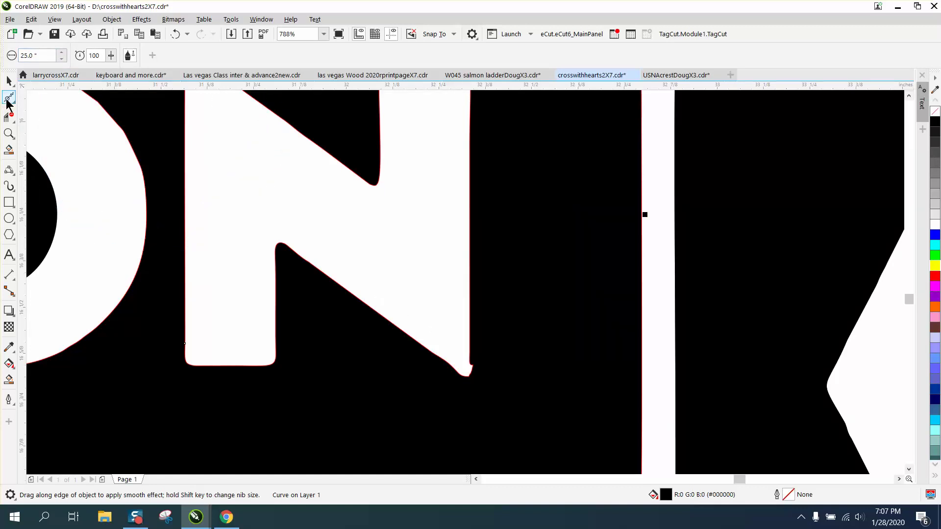
click(25, 56)
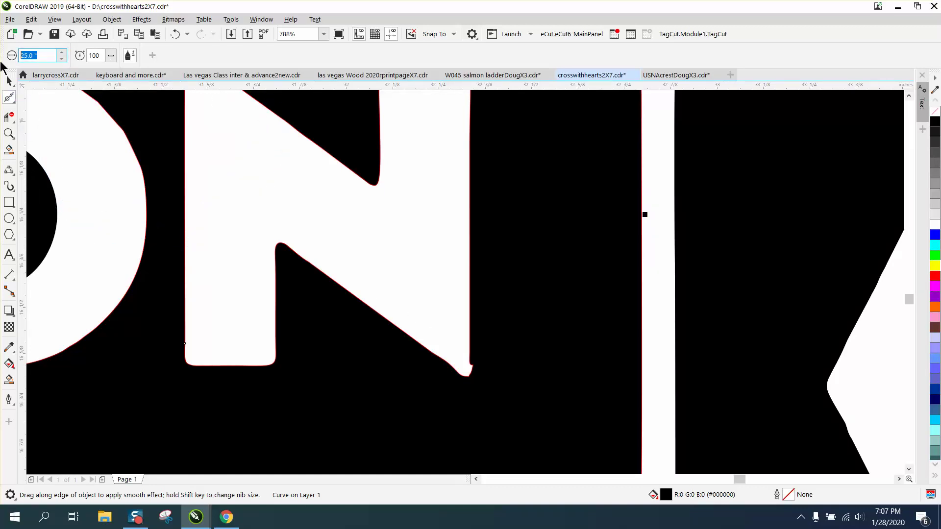
text(.25)
key(Return)
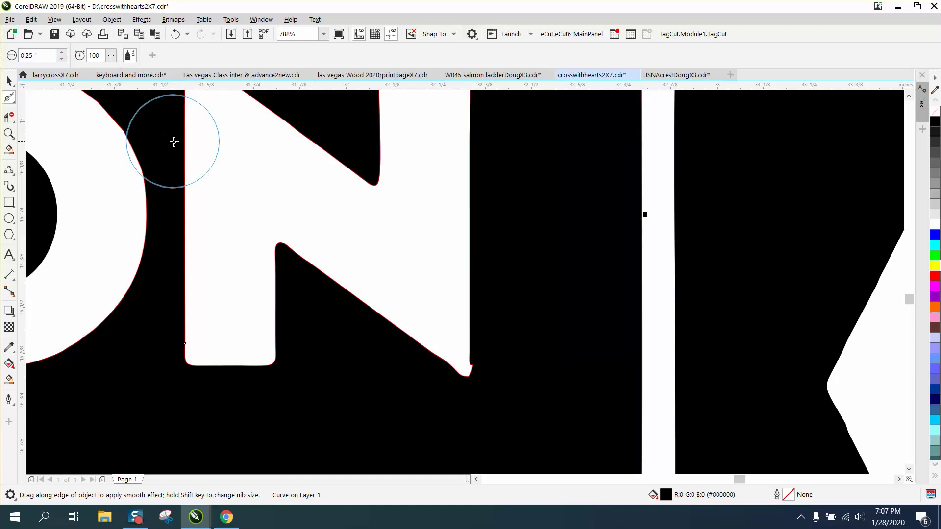
drag(466, 349, 473, 370)
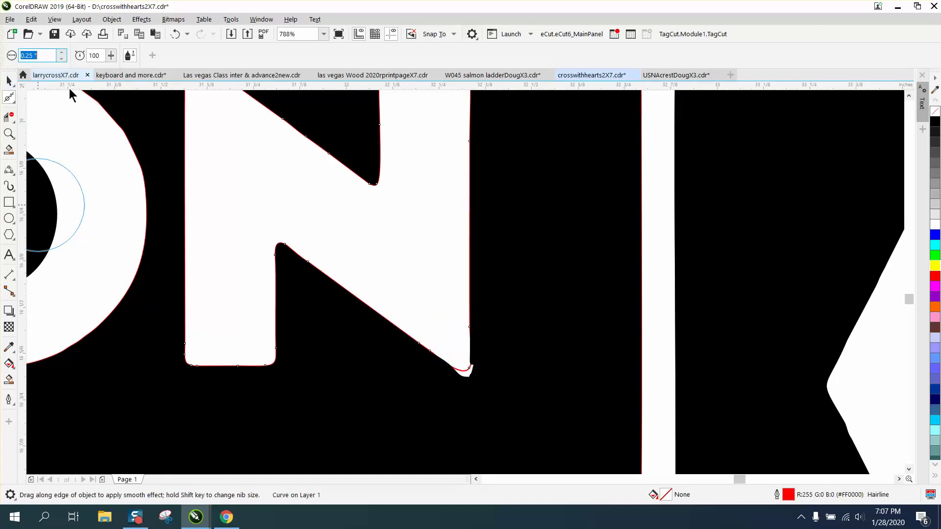
click(6, 82)
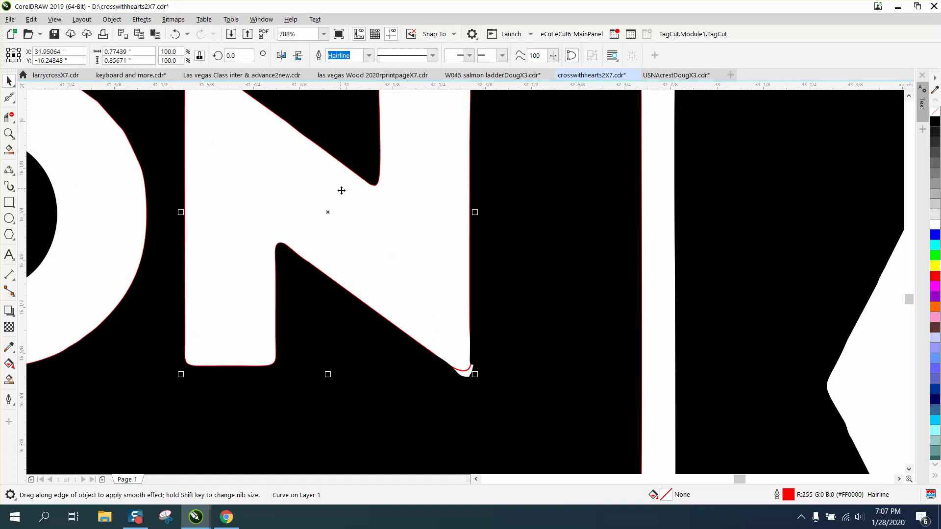
Move the black banner fill 10 inches to the right, clear of the red REBELLION outlines
scroll(340, 197, down, 5)
click(589, 197)
click(415, 182)
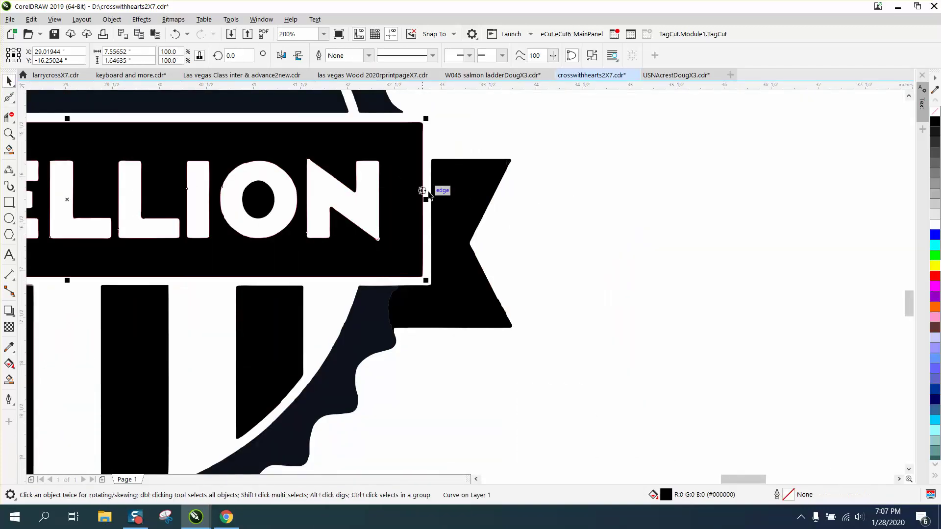
key(Right)
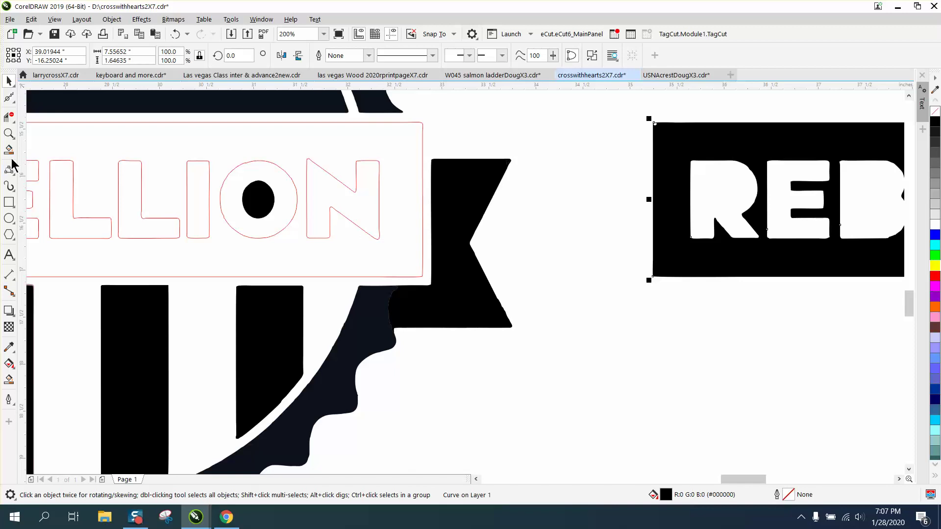
Smooth the rough outer outline of the O with the Smooth tool at a 0.25-inch nib size
click(9, 133)
drag(309, 156, 436, 245)
right_click(462, 267)
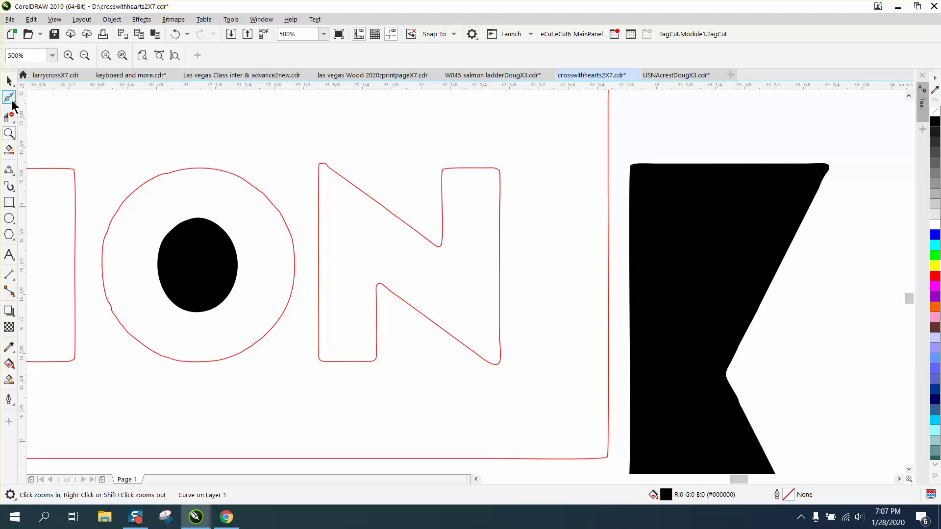
click(11, 98)
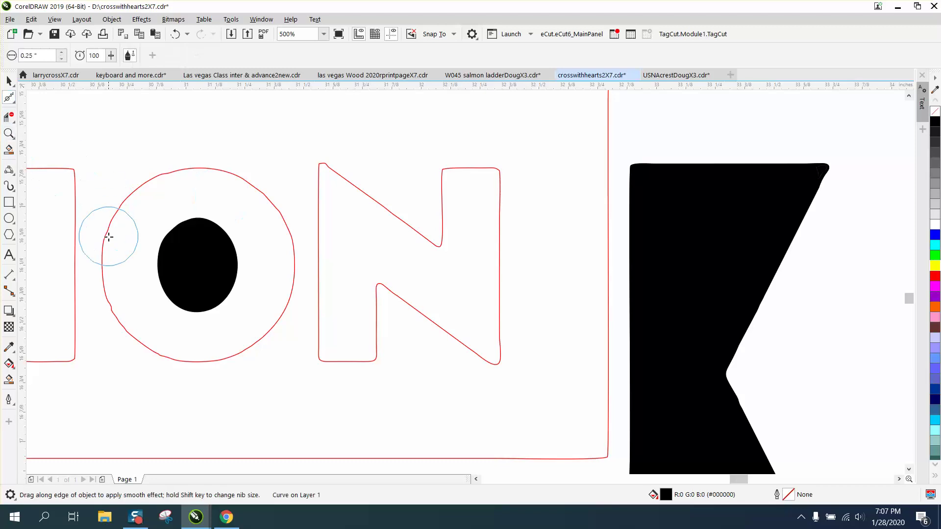
click(113, 307)
mouse_move(109, 305)
mouse_down()
mouse_move(154, 333)
mouse_move(145, 331)
mouse_move(260, 306)
mouse_move(292, 257)
mouse_move(280, 213)
mouse_move(240, 188)
mouse_move(212, 180)
mouse_move(145, 202)
mouse_up()
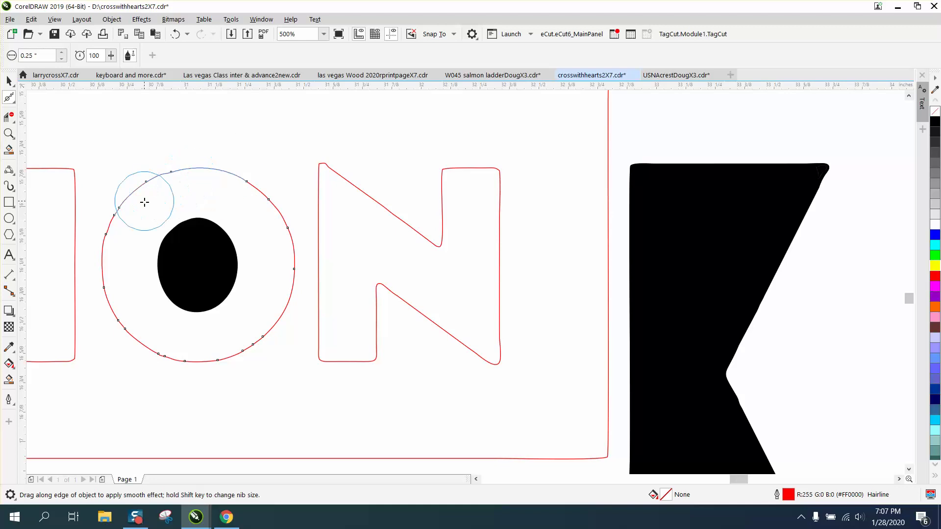
Smooth the bumpy curved outline of the B's lower and upper bowls using the same 0.25-inch nib
scroll(319, 244, down, 2)
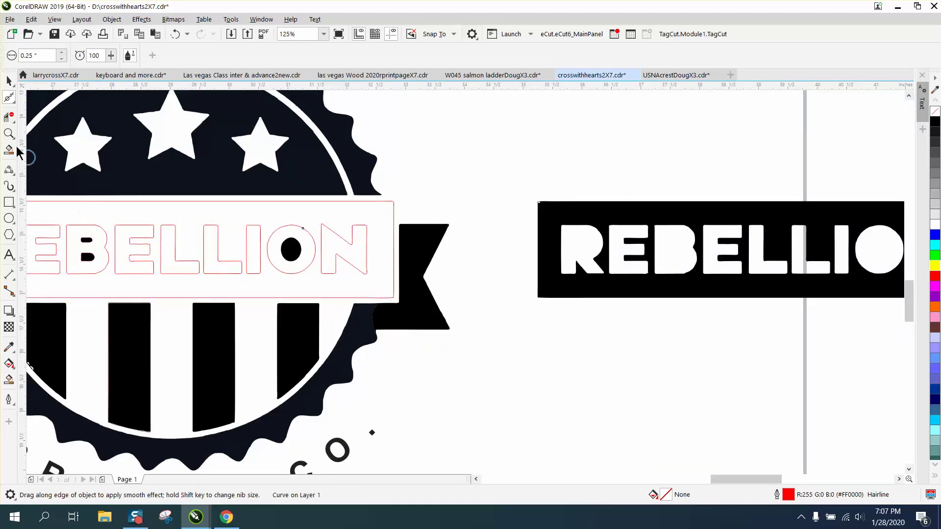
click(9, 134)
drag(64, 229, 188, 309)
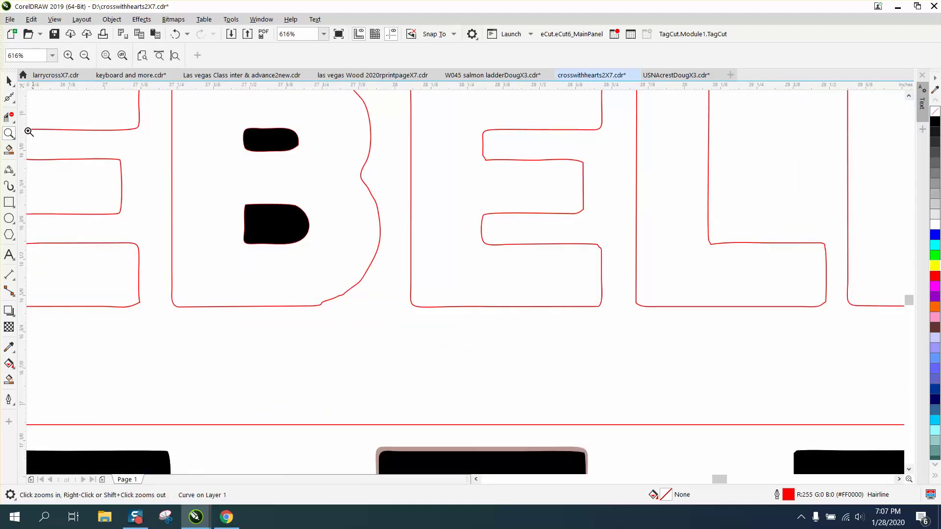
click(8, 97)
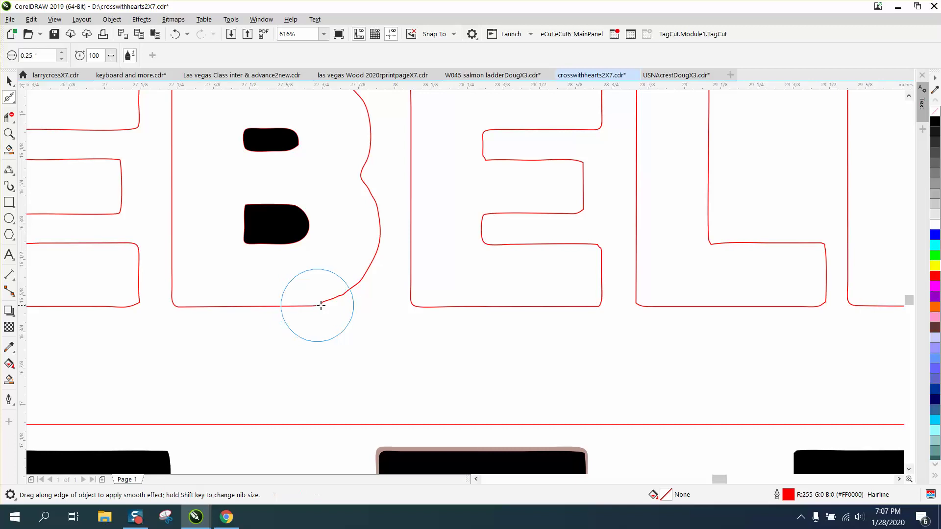
mouse_move(322, 301)
mouse_down()
mouse_move(365, 276)
mouse_move(373, 243)
mouse_move(363, 171)
mouse_up()
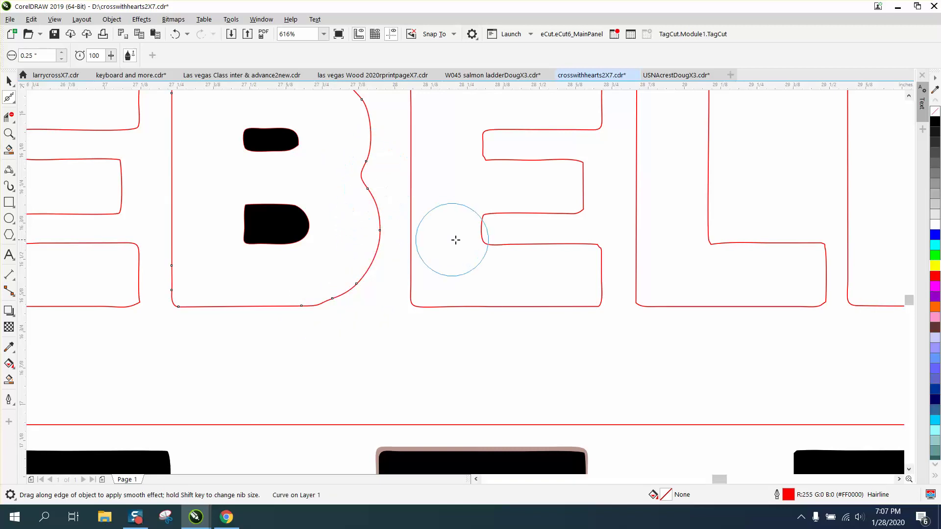
scroll(453, 309, down, 2)
mouse_move(346, 292)
mouse_down()
mouse_move(321, 262)
mouse_move(319, 190)
mouse_move(319, 207)
mouse_move(320, 190)
mouse_move(406, 196)
mouse_up()
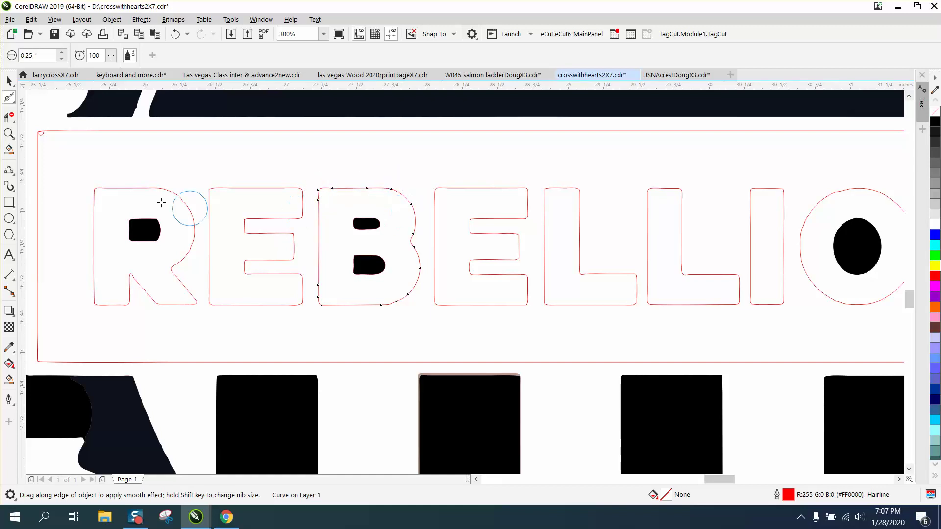
Delete the moved-aside banner fill and smart-fill the banner background around the smoothed letters with black, without an outline
click(9, 81)
scroll(239, 280, down, 2)
scroll(239, 280, down, 2)
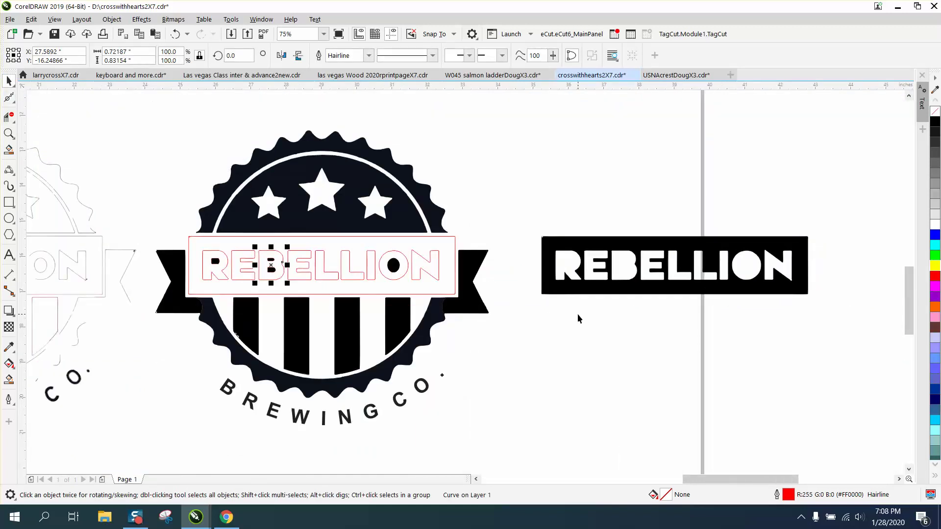
click(588, 249)
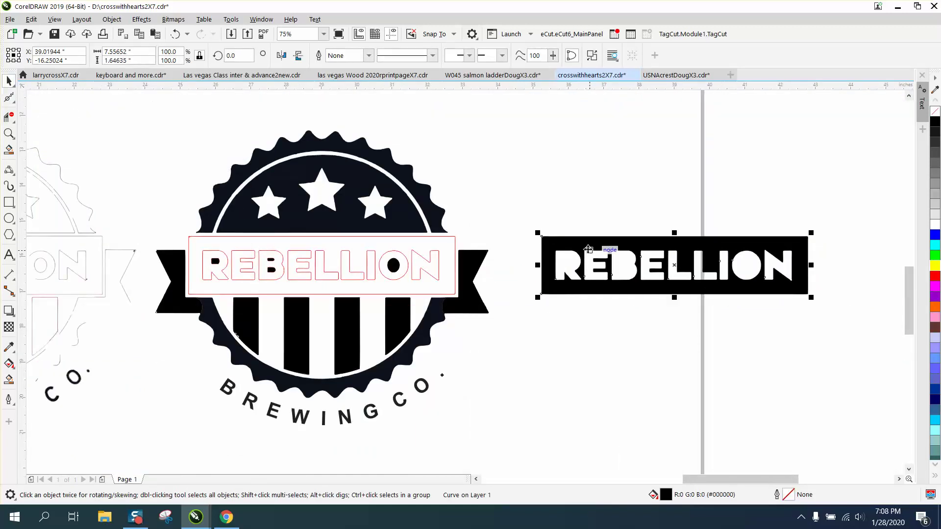
key(Delete)
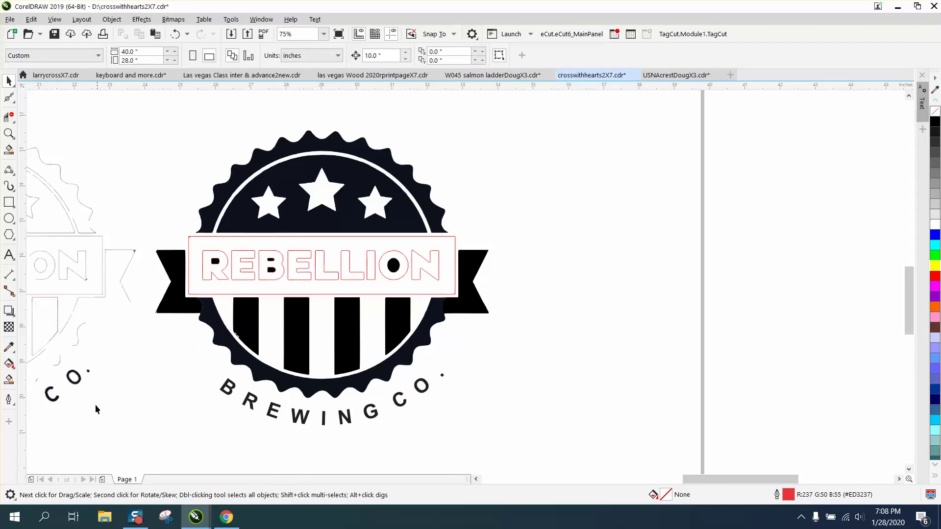
click(10, 380)
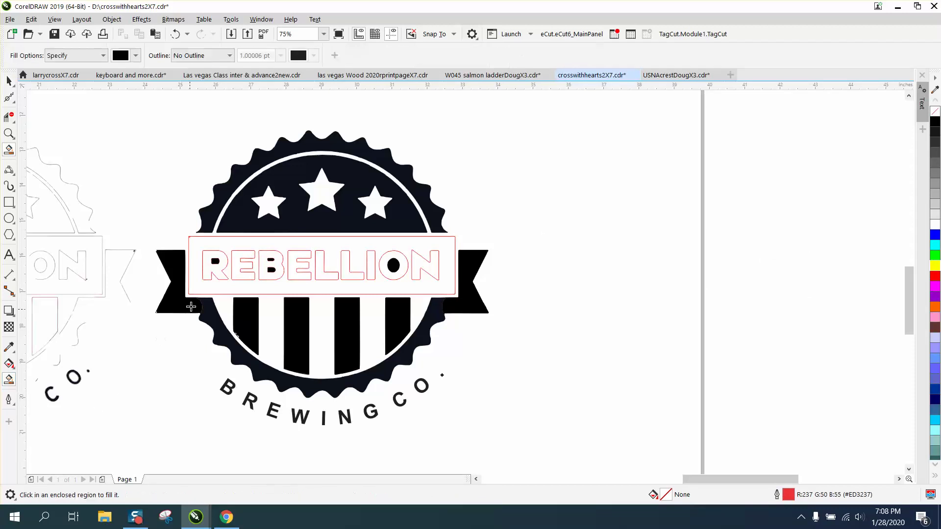
click(204, 285)
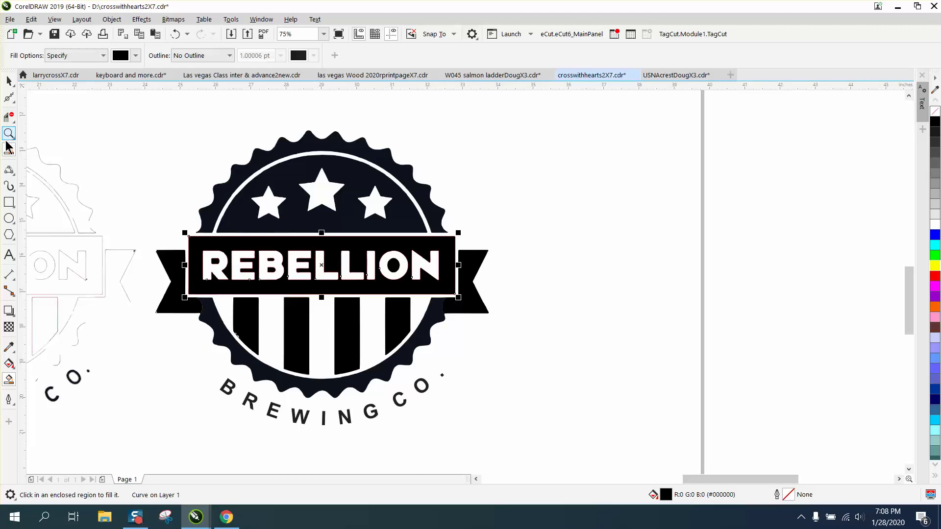
Try to smooth the bump on the upper edge of the white ring above the stars with the Smooth tool
click(10, 81)
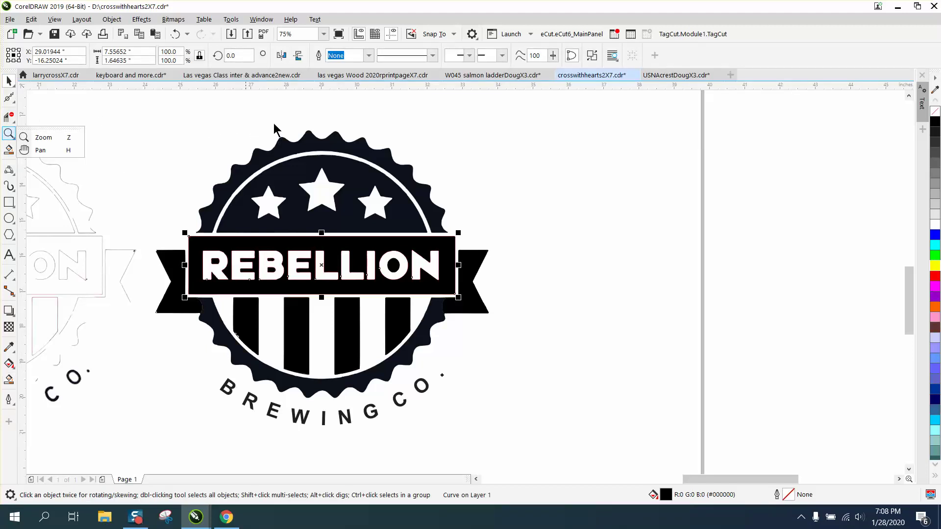
click(74, 138)
drag(248, 141, 441, 192)
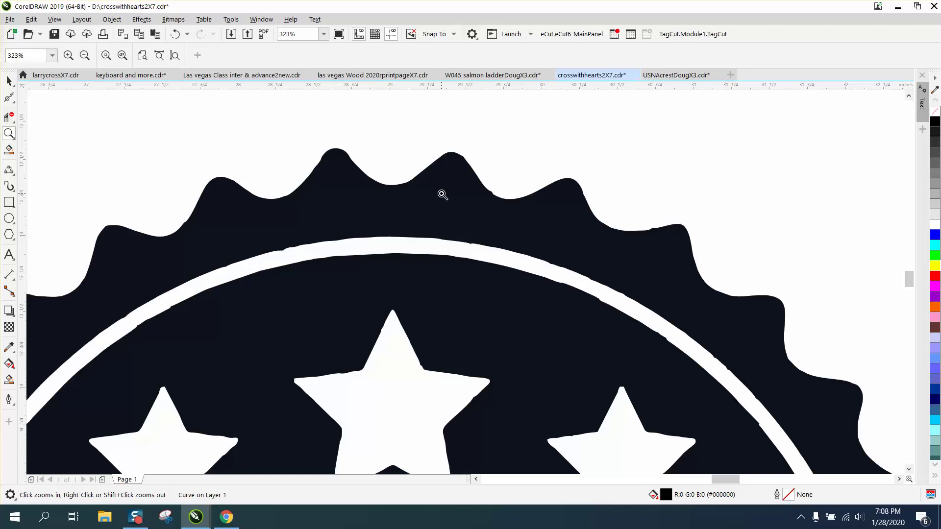
right_click(290, 248)
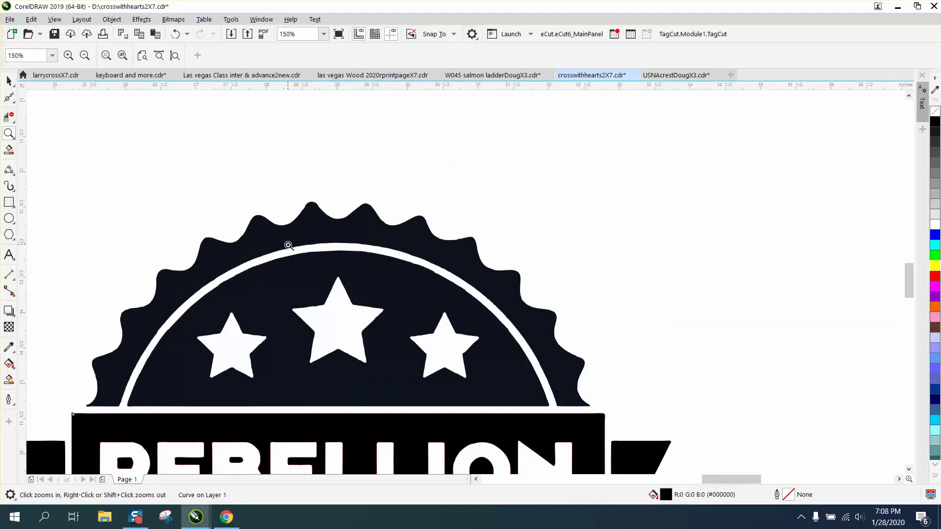
drag(252, 223, 364, 269)
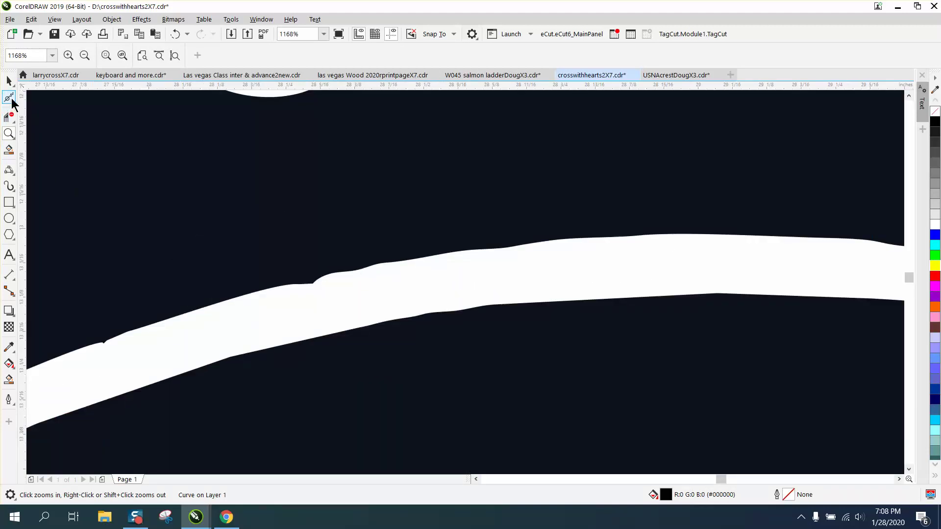
click(9, 97)
key(Escape)
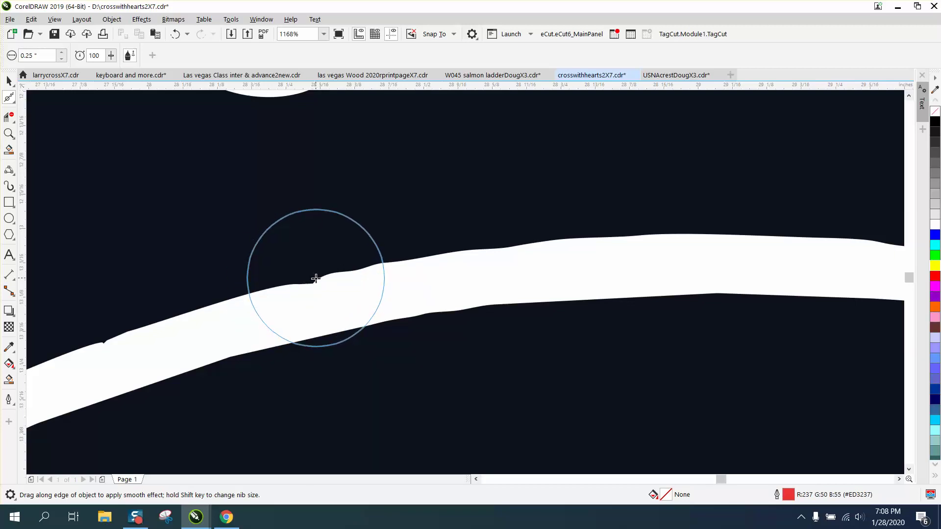
click(315, 278)
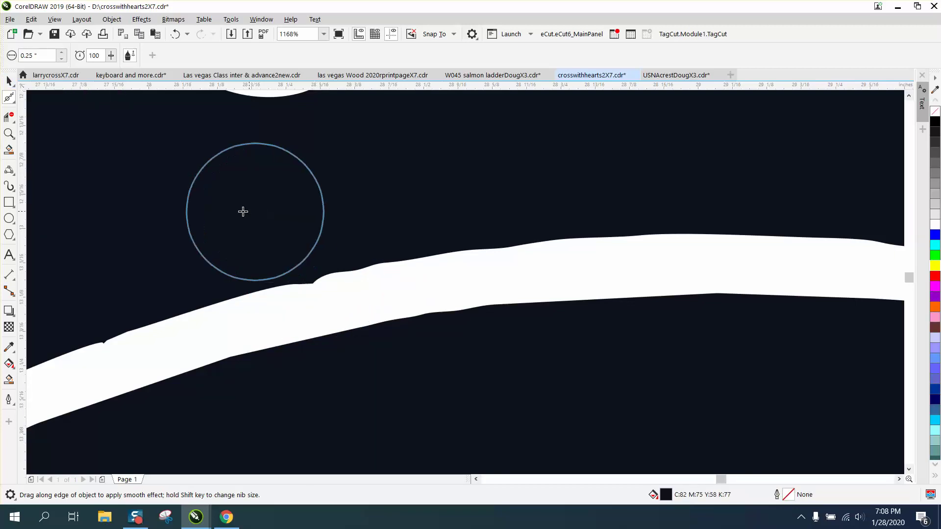
click(9, 82)
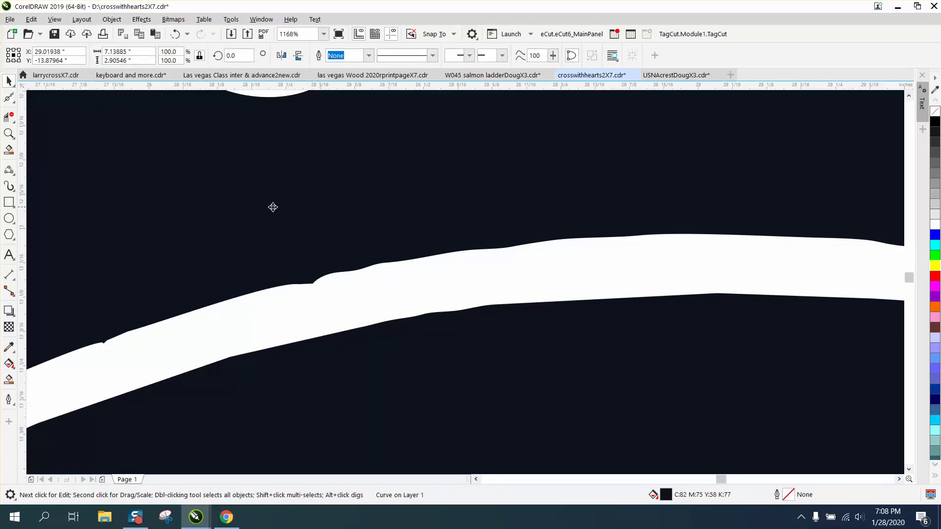
scroll(295, 214, down, 2)
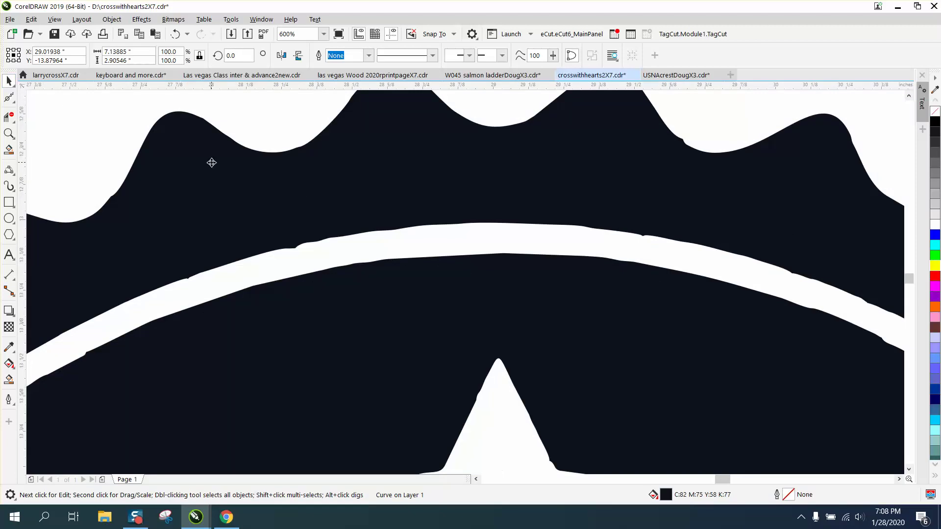
key(Escape)
scroll(172, 124, down, 6)
click(289, 154)
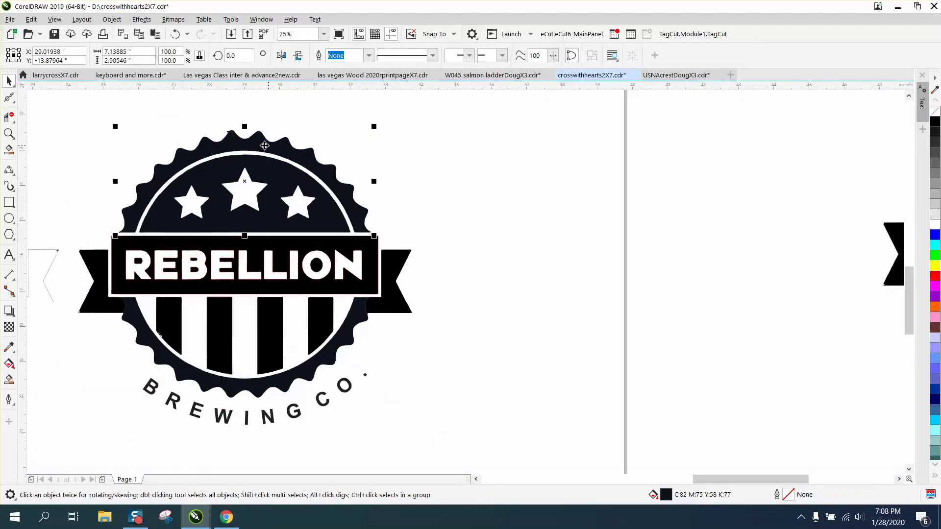
click(111, 19)
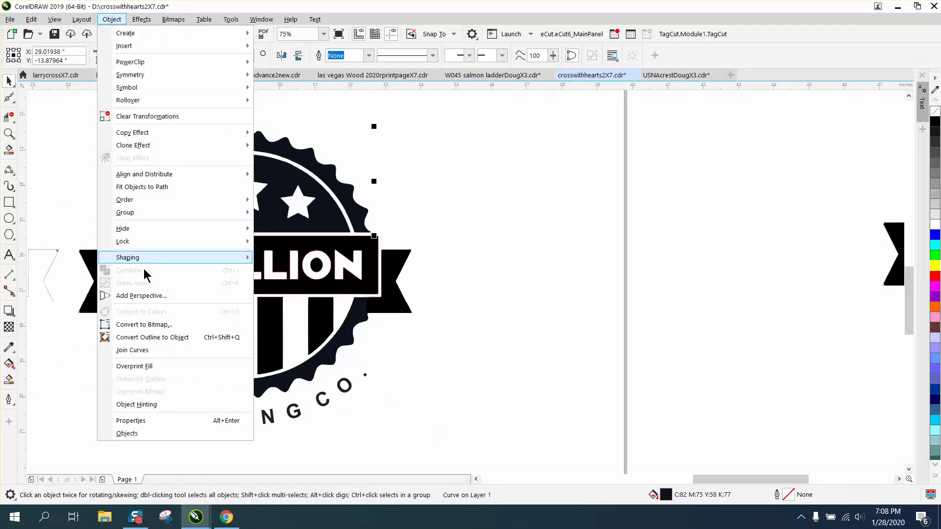
mouse_move(132, 218)
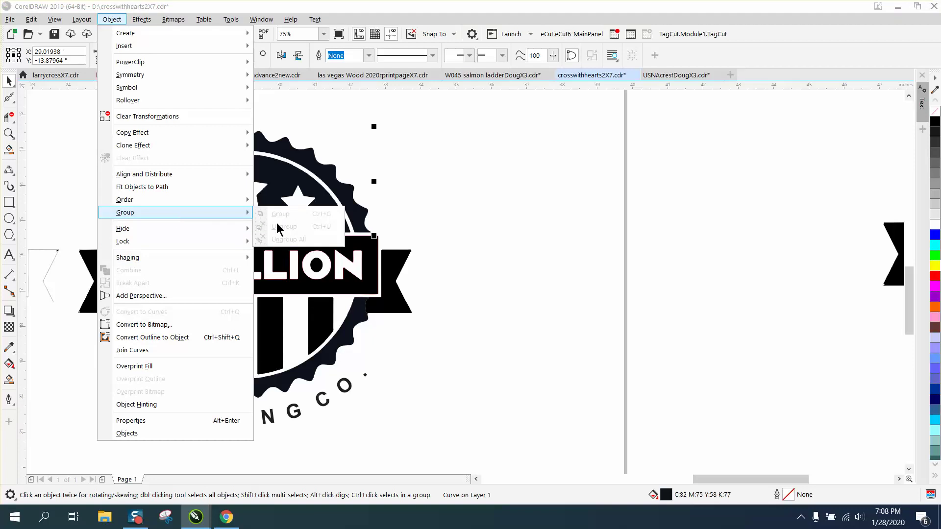
click(455, 227)
drag(259, 148, 347, 145)
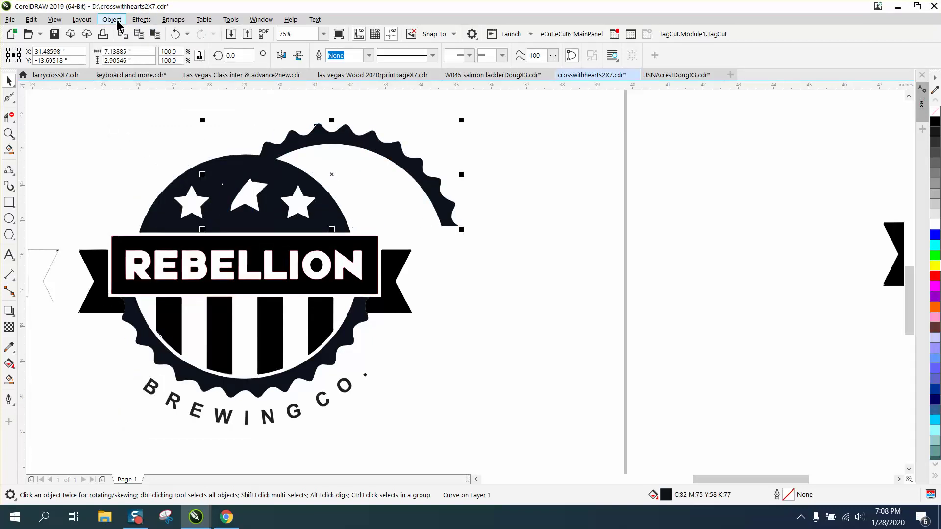
click(175, 34)
Move the upper half of the scalloped border 10 inches to the right, clear of the logo
key(shift+Right)
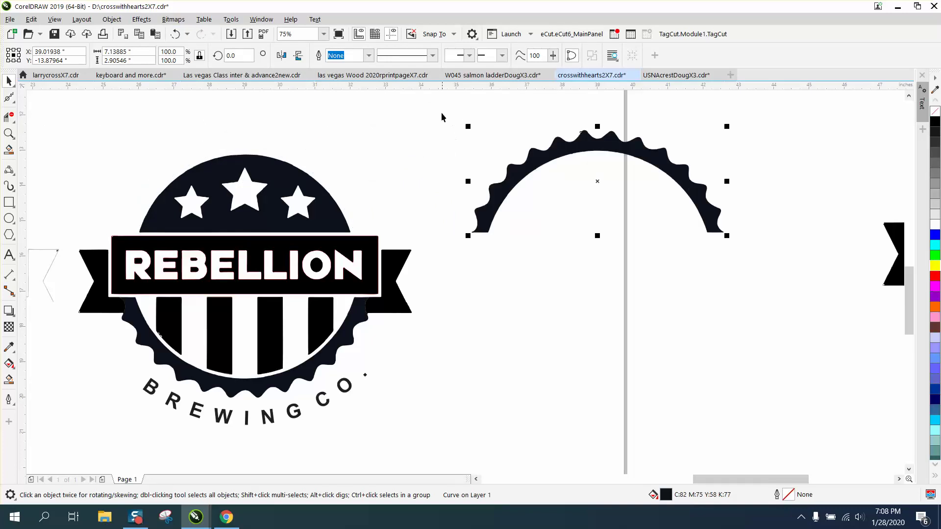
drag(435, 113, 666, 267)
drag(770, 302, 770, 303)
click(110, 20)
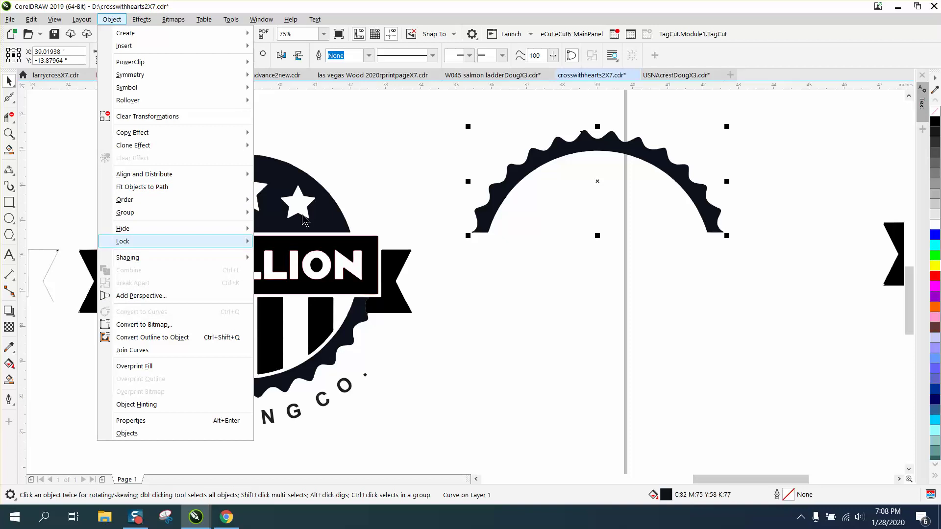
mouse_move(147, 241)
Smooth the left part of the moved scalloped border's inner arc with the Smooth tool at a 0.25-inch nib size
click(9, 133)
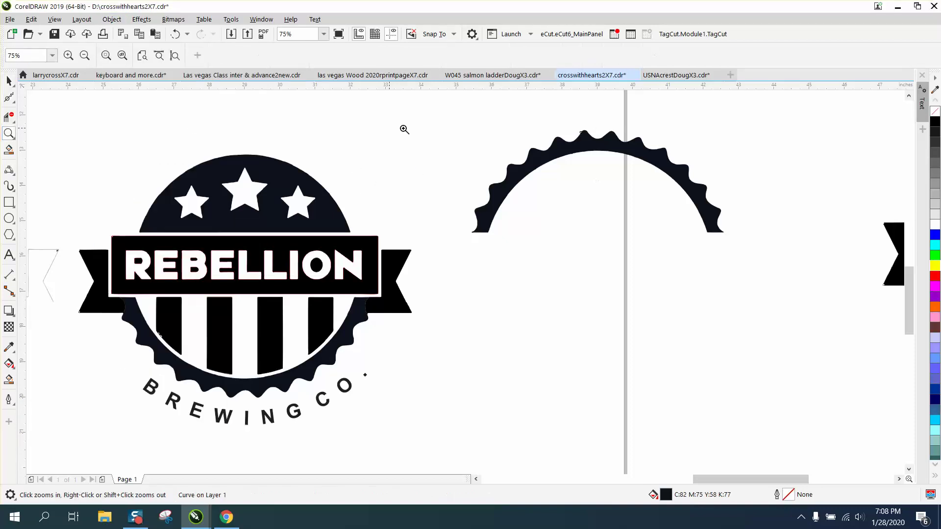
drag(505, 184, 681, 235)
click(8, 97)
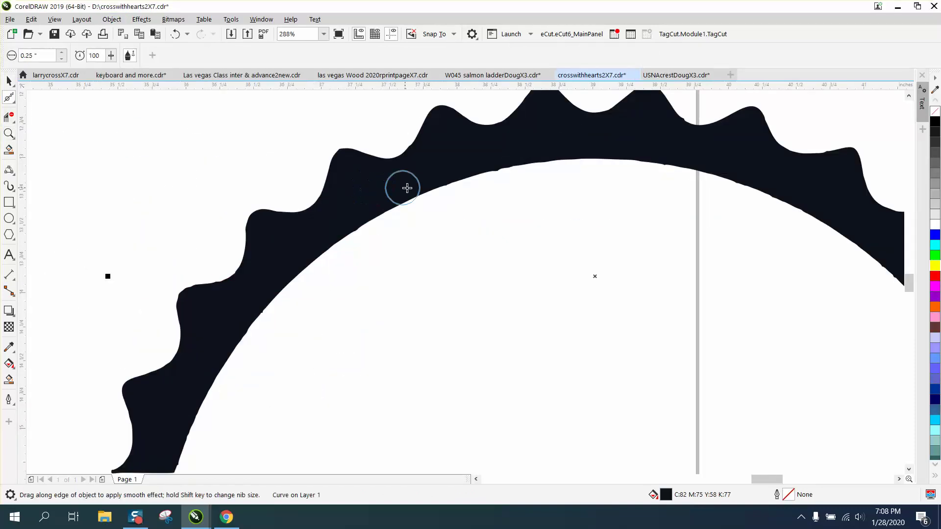
mouse_move(417, 187)
mouse_down()
mouse_move(504, 170)
mouse_move(488, 180)
mouse_move(495, 168)
mouse_move(554, 157)
mouse_move(658, 158)
mouse_move(700, 168)
mouse_move(620, 164)
mouse_move(450, 180)
mouse_move(402, 161)
mouse_move(406, 147)
mouse_move(394, 157)
mouse_move(342, 148)
mouse_move(345, 158)
mouse_move(351, 151)
mouse_move(325, 171)
mouse_move(319, 205)
mouse_move(258, 216)
mouse_move(241, 263)
mouse_move(187, 296)
mouse_move(221, 282)
mouse_move(192, 287)
mouse_move(232, 291)
mouse_move(187, 299)
mouse_move(218, 277)
mouse_up()
scroll(246, 252, down, 3)
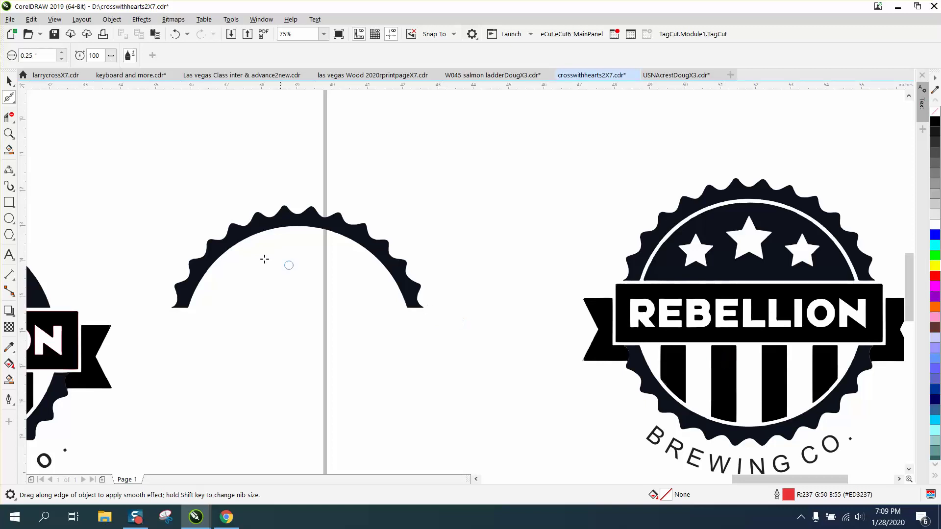
Set the Smooth tool's nib size to 0.46 inches and smooth the inner arc along the scalloped border's right half
click(8, 134)
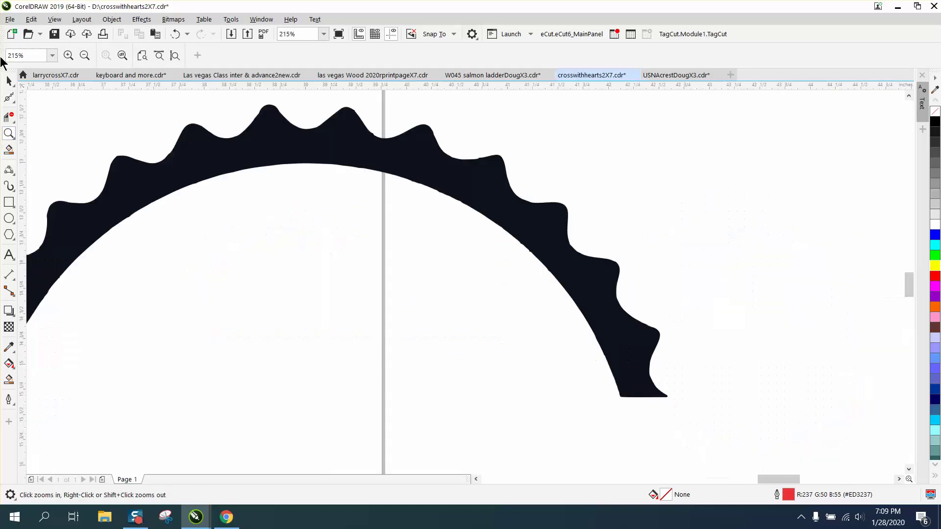
click(8, 97)
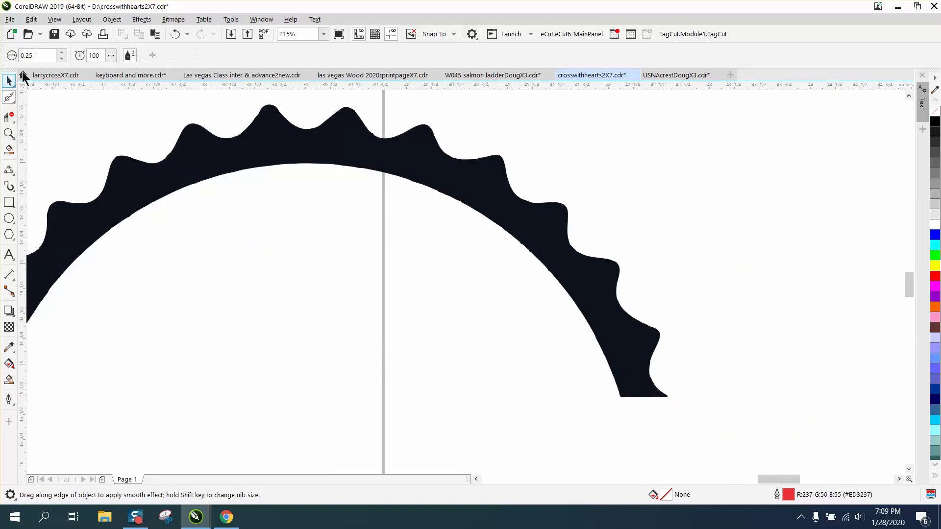
click(62, 52)
mouse_move(354, 137)
mouse_down()
mouse_move(375, 137)
mouse_move(367, 129)
mouse_move(430, 153)
mouse_move(425, 145)
mouse_move(489, 157)
mouse_move(603, 263)
mouse_move(599, 313)
mouse_up()
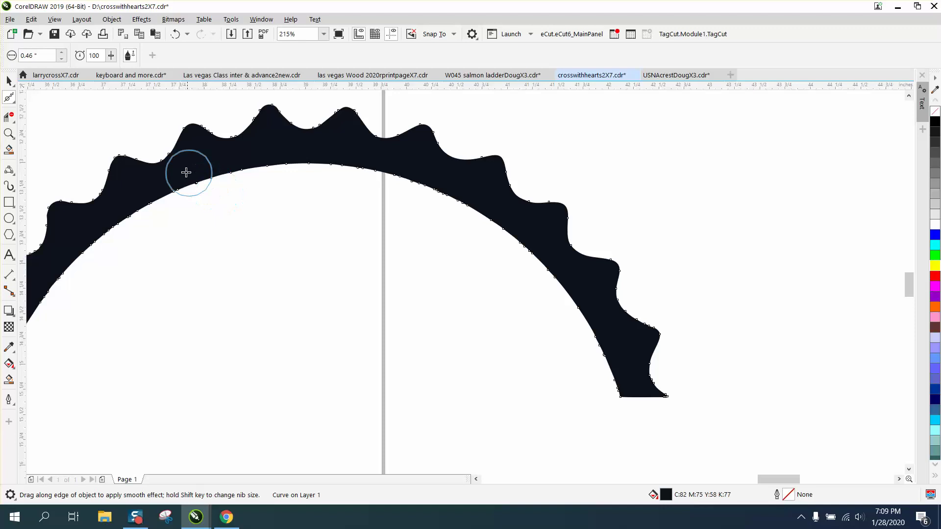
Move the smoothed upper half of the scalloped border 10 inches to the left, back onto the black logo
scroll(201, 190, down, 5)
click(9, 80)
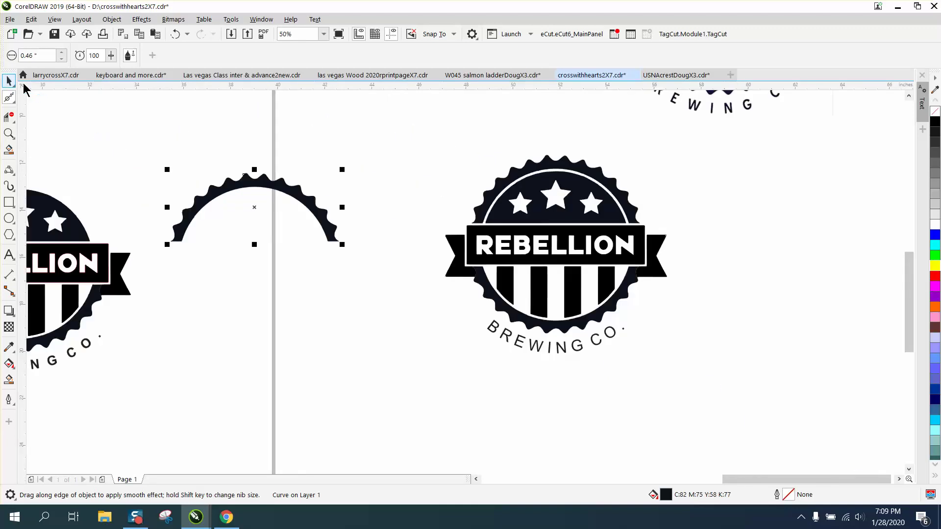
key(shift+Left)
scroll(315, 204, down, 2)
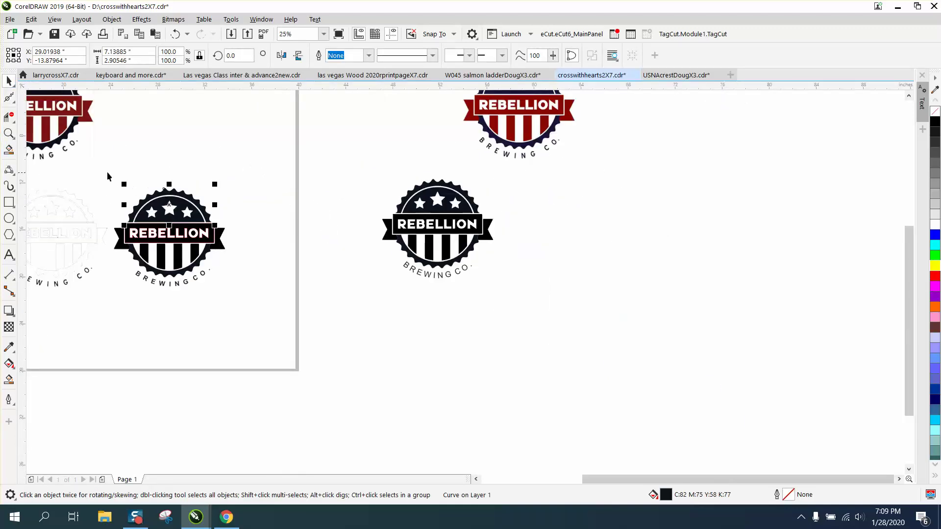
Group all the pieces of the black logo beside the traced outline and move the group to about X 33.5, Y -9.5 inches
click(9, 133)
click(187, 244)
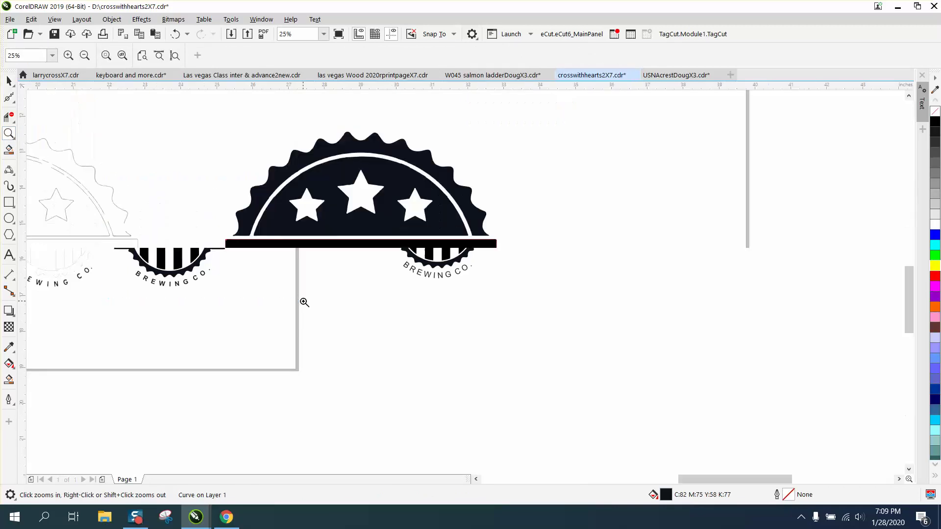
right_click(304, 301)
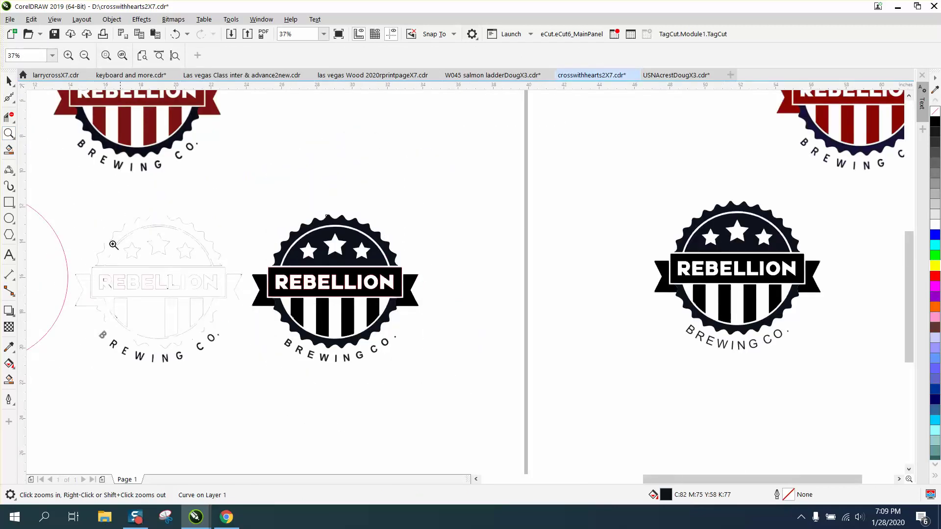
drag(160, 294, 276, 346)
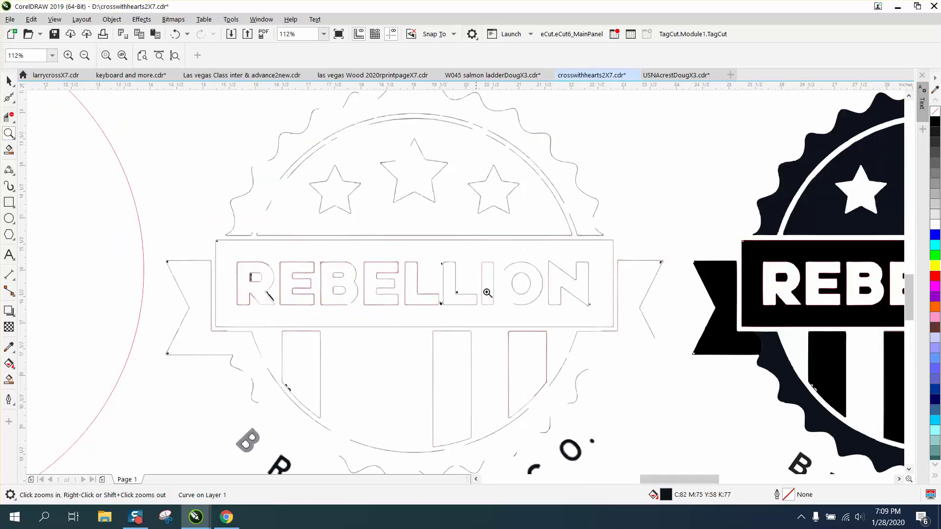
right_click(347, 251)
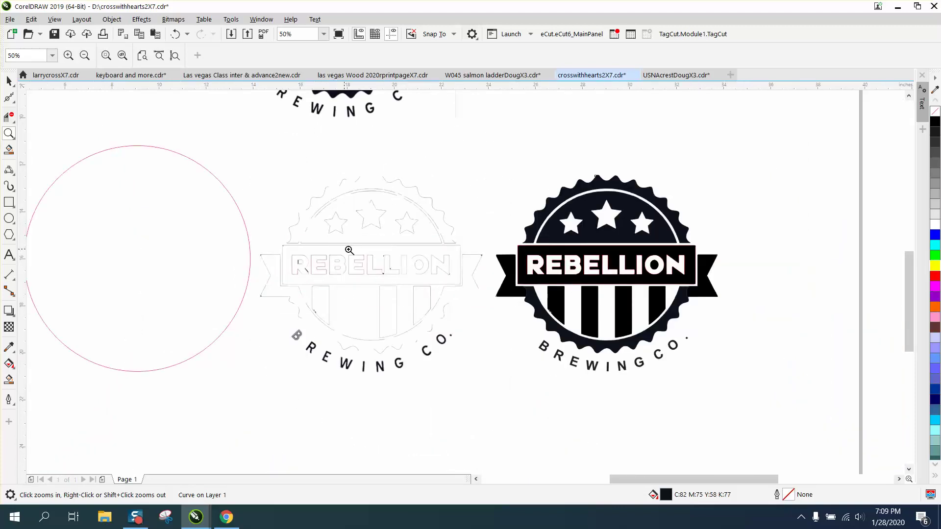
click(9, 81)
drag(473, 146, 792, 417)
key(ctrl+g)
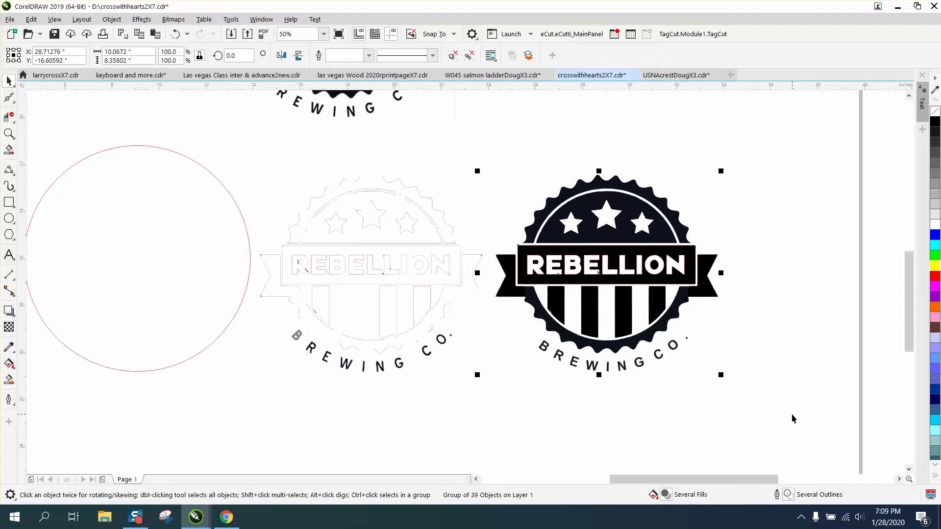
scroll(632, 413, down, 2)
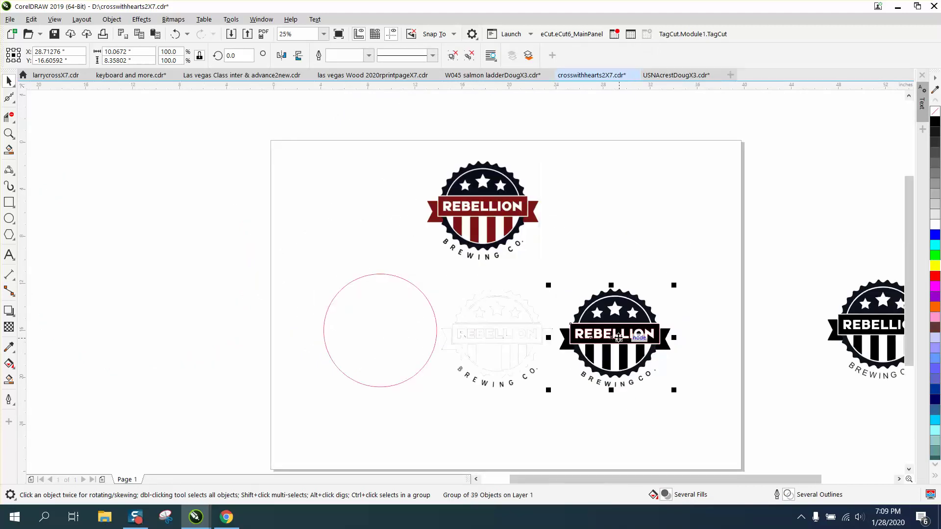
drag(637, 338, 689, 259)
Delete the red circle and the faint traced outline of the logo from the lower part of the page
drag(305, 273, 405, 369)
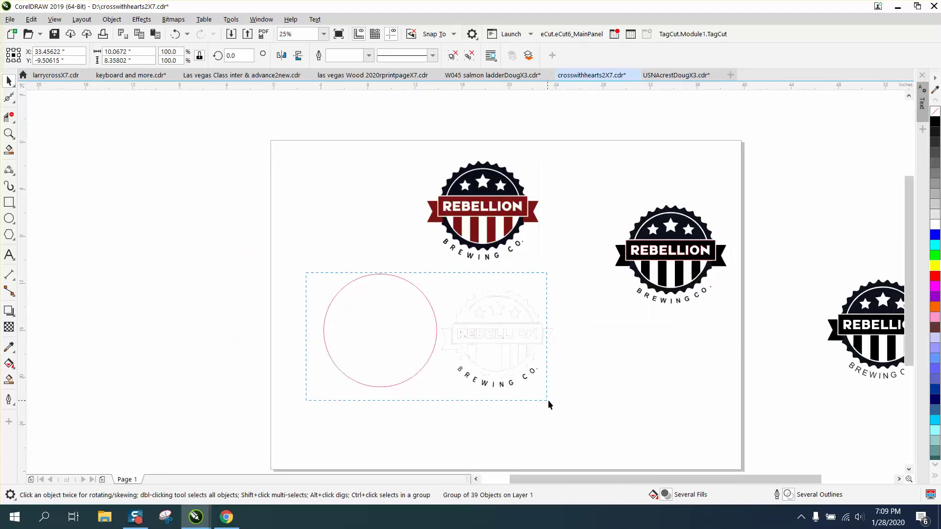
drag(548, 400, 548, 400)
key(Delete)
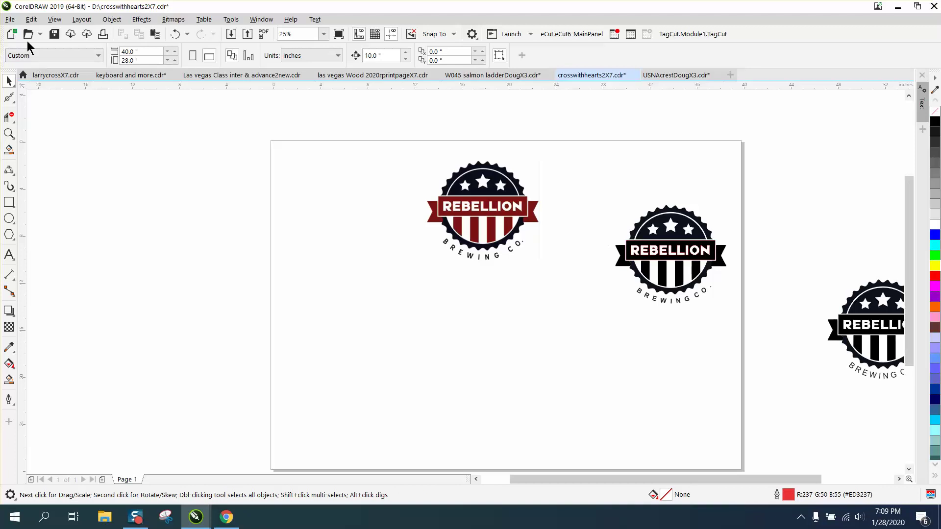
click(10, 20)
click(320, 106)
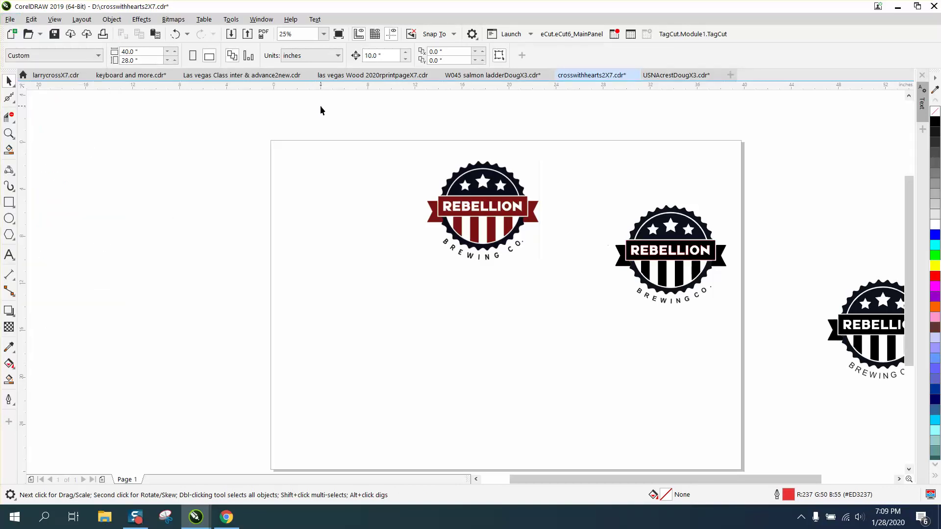